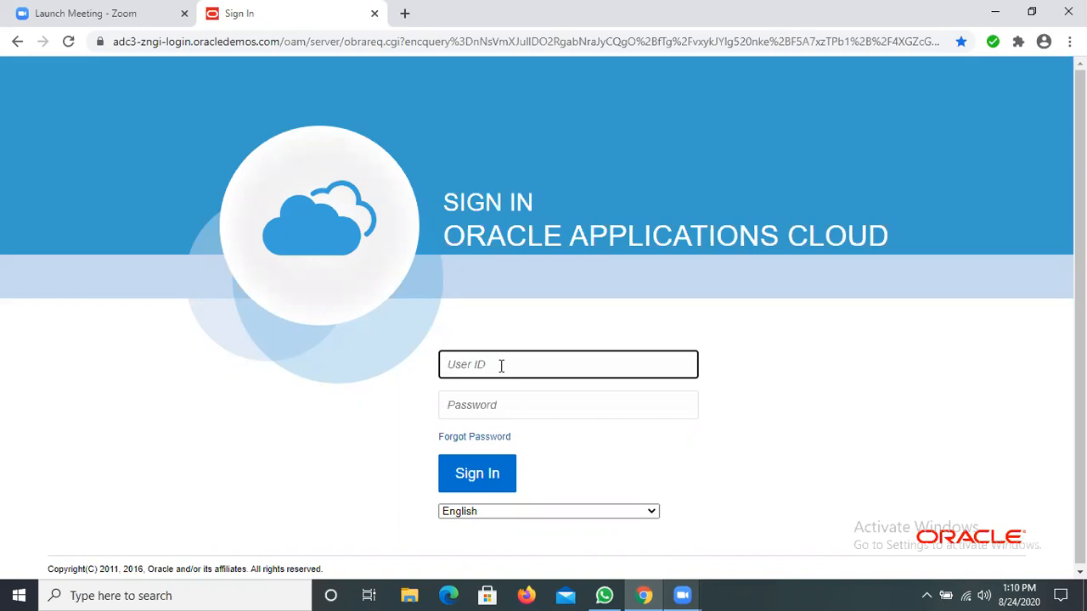
Step: Sign in to Oracle Applications Cloud with the user ID and account password
left_click(505, 397)
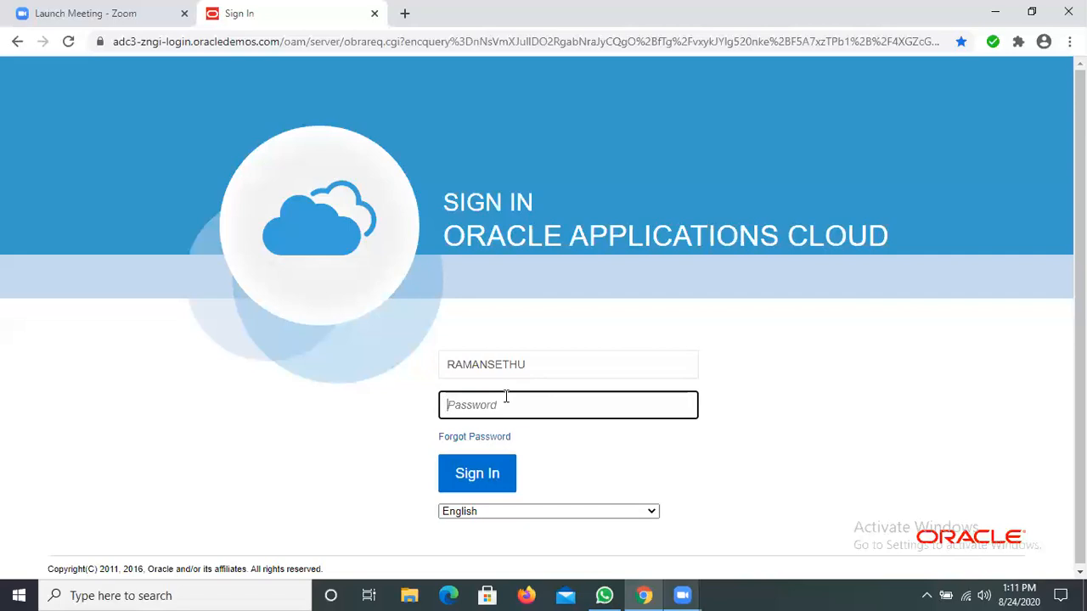
type("••••")
key("BackSpace")
key("BackSpace")
key("BackSpace")
key("BackSpace")
type("••••••••")
left_click(478, 473)
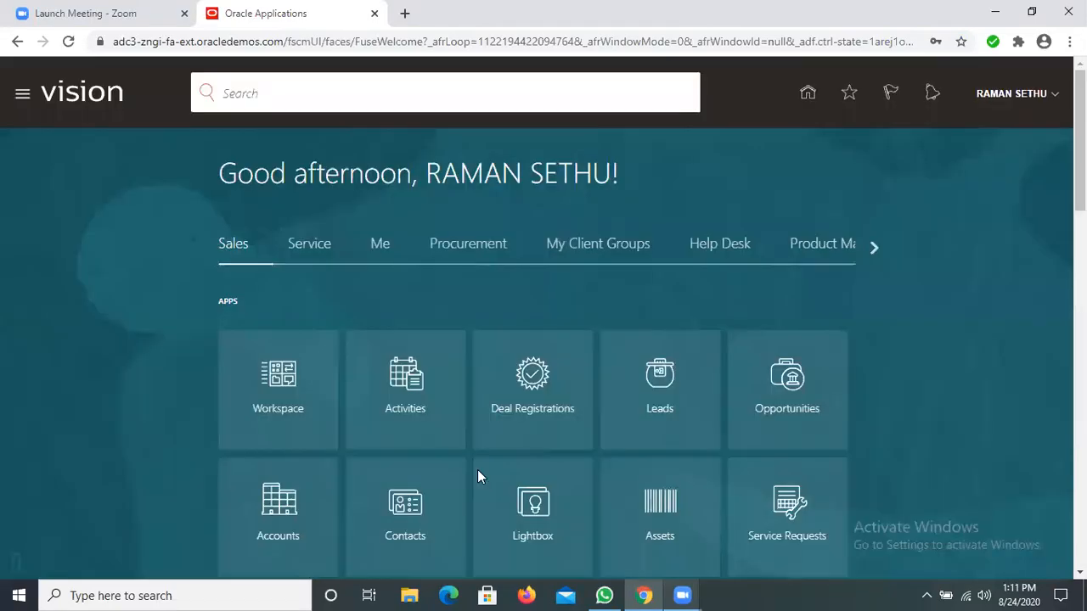
left_click(20, 99)
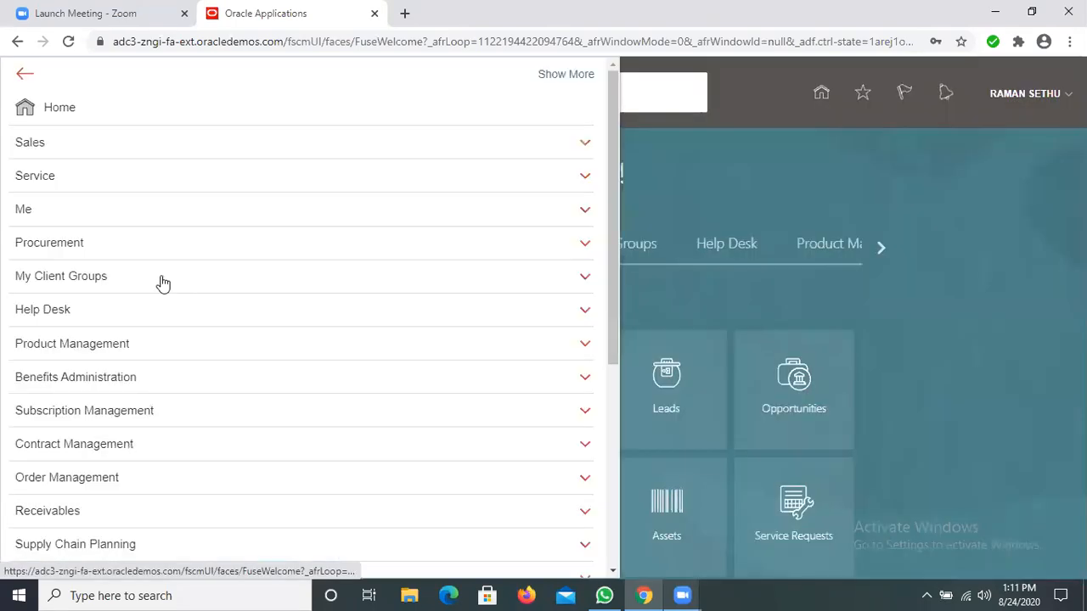
scroll(161, 290, "down", 3)
scroll(161, 293, "down", 3)
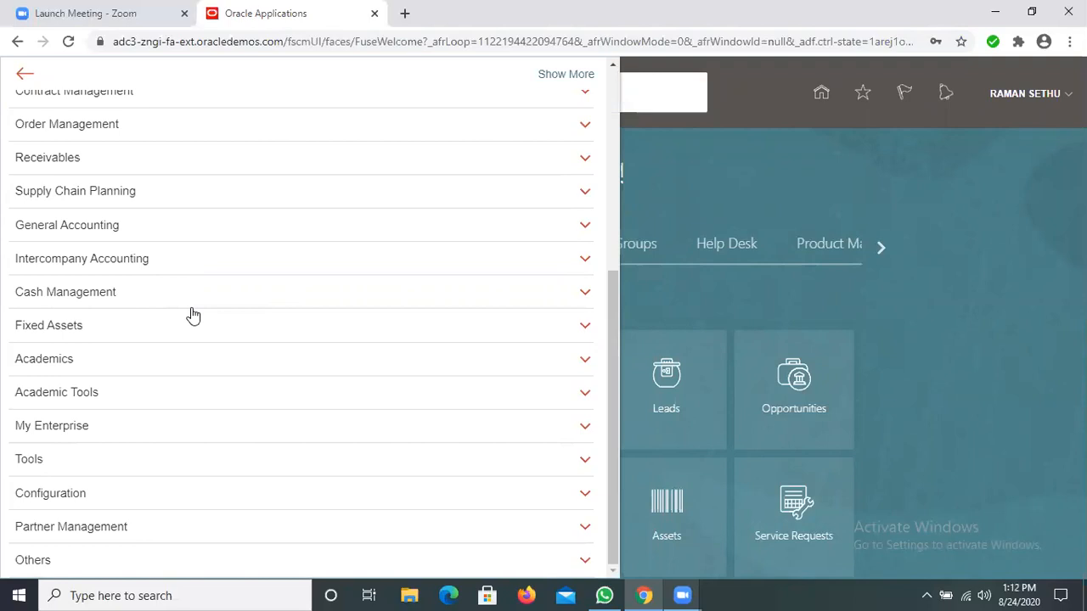
left_click(786, 168)
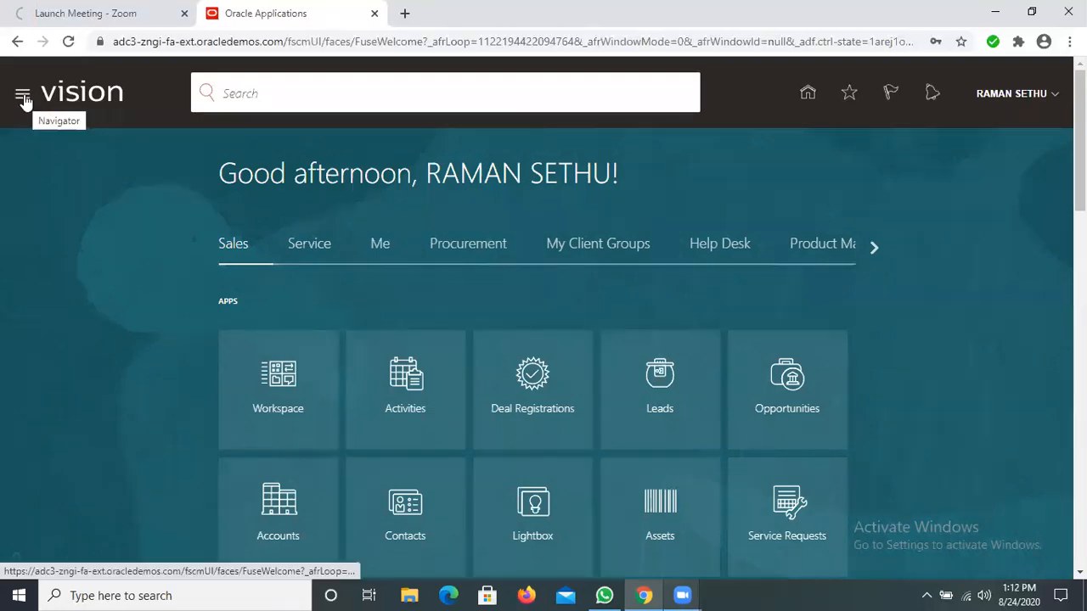
left_click(23, 97)
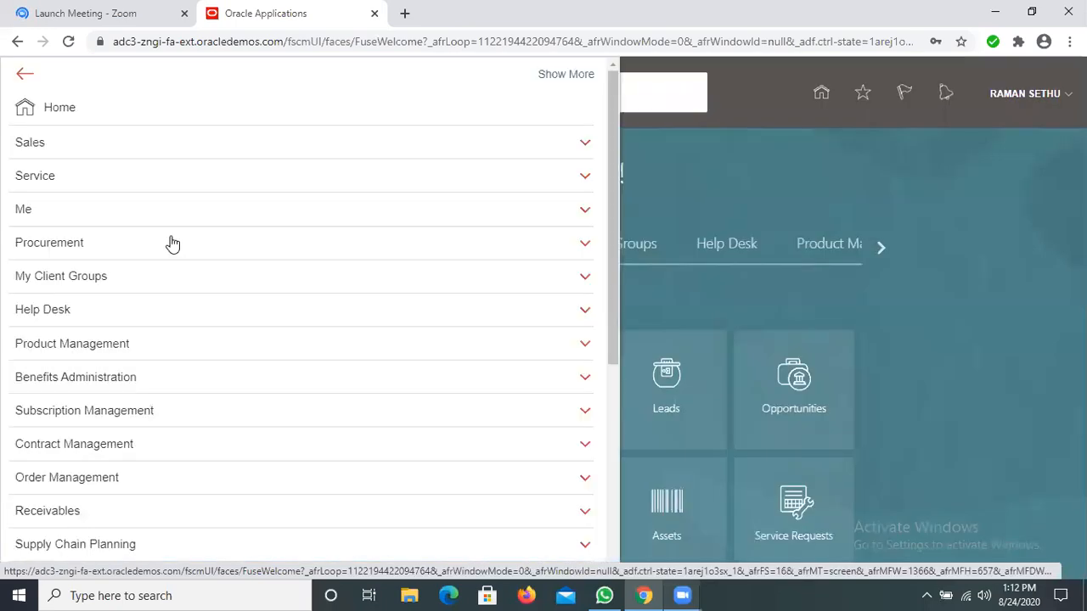
scroll(173, 243, "down", 2)
scroll(173, 244, "down", 2)
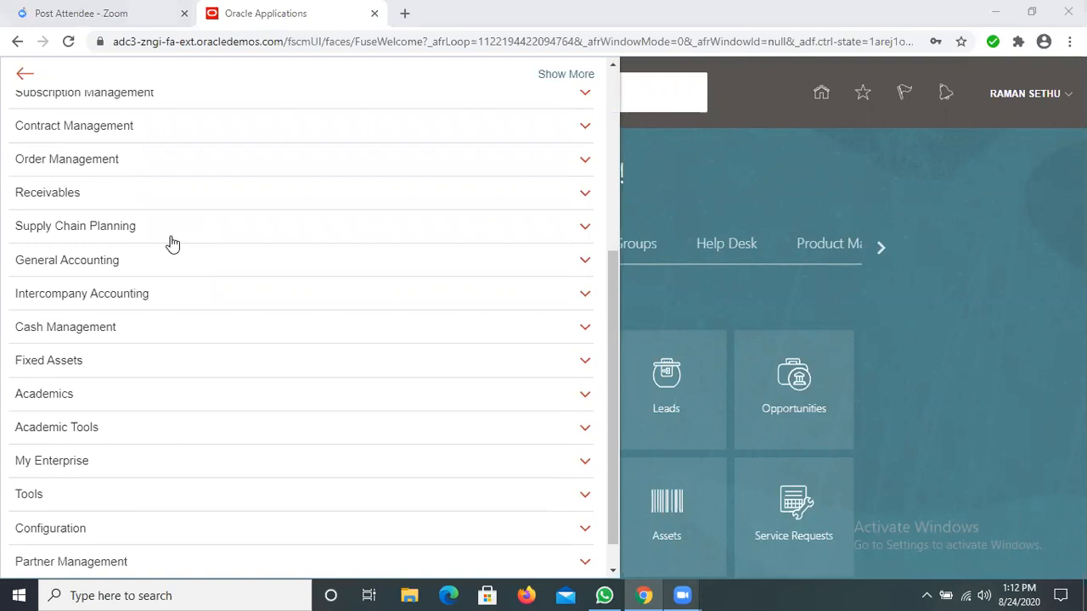
left_click(15, 99)
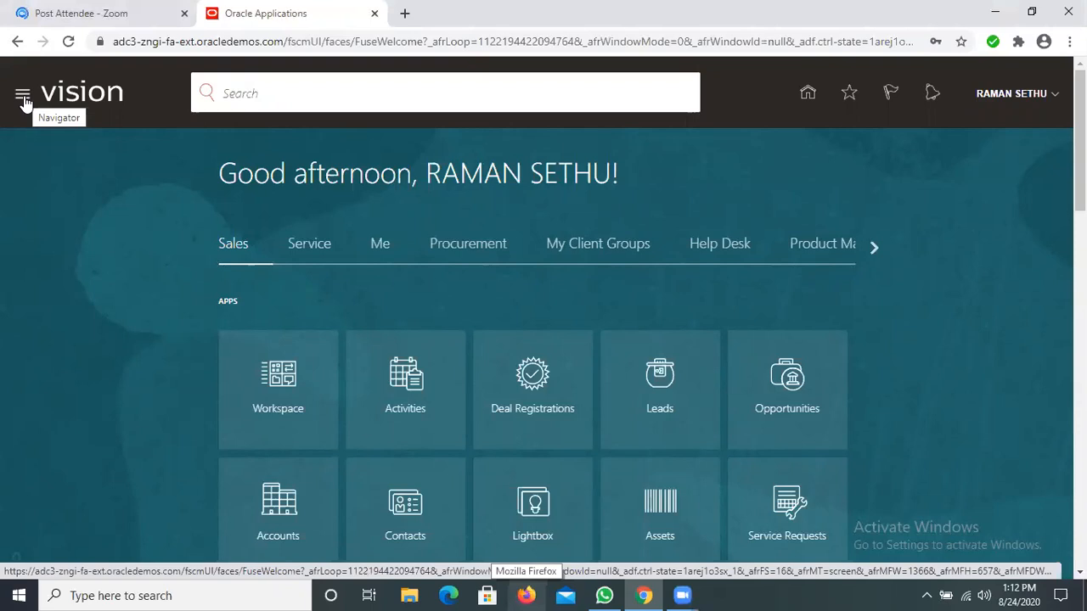
Step: Open the Security Console from the Tools group, dismiss its warning and start adding a user account
left_click(23, 95)
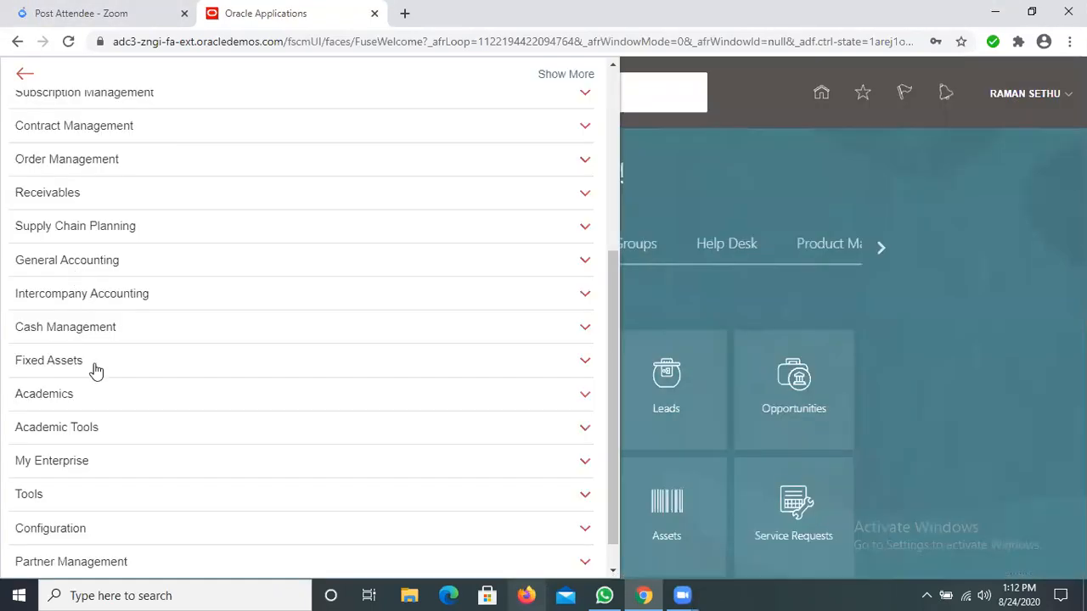
scroll(96, 371, "down", 1)
scroll(82, 468, "down", 1)
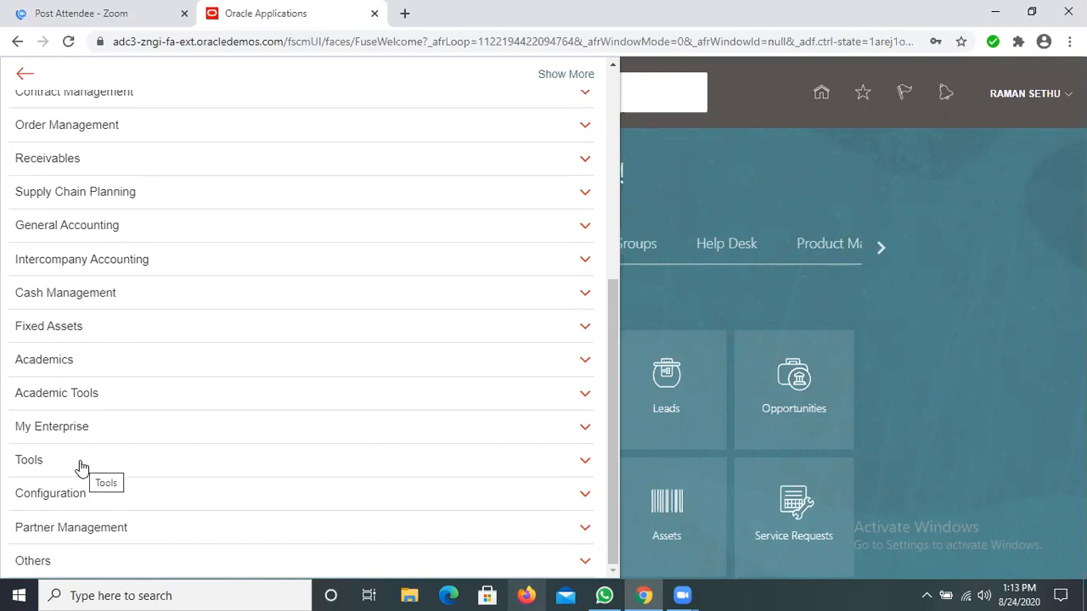
left_click(80, 464)
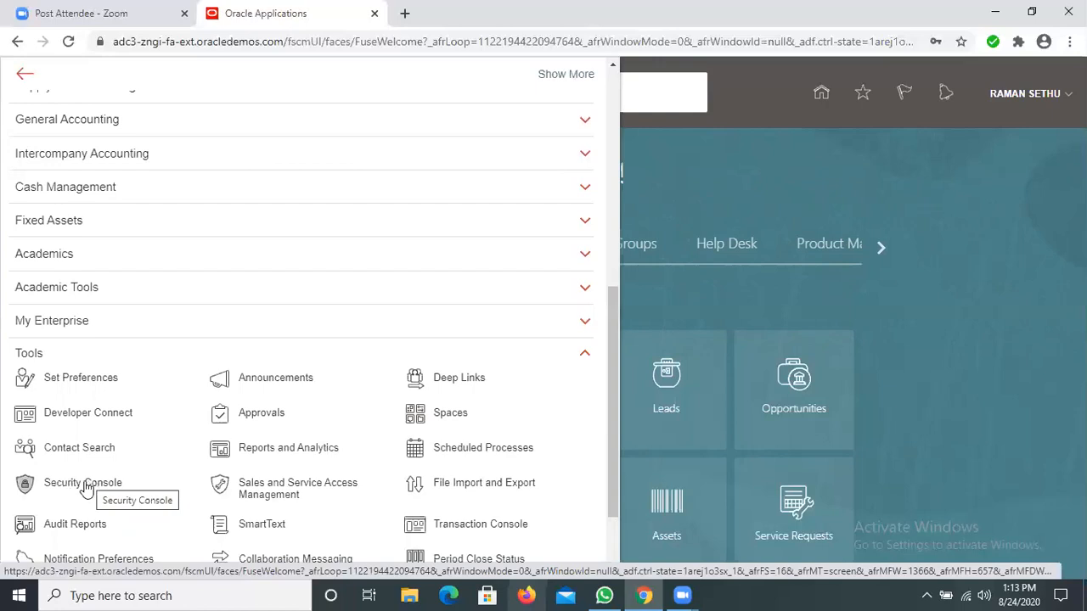
left_click(85, 484)
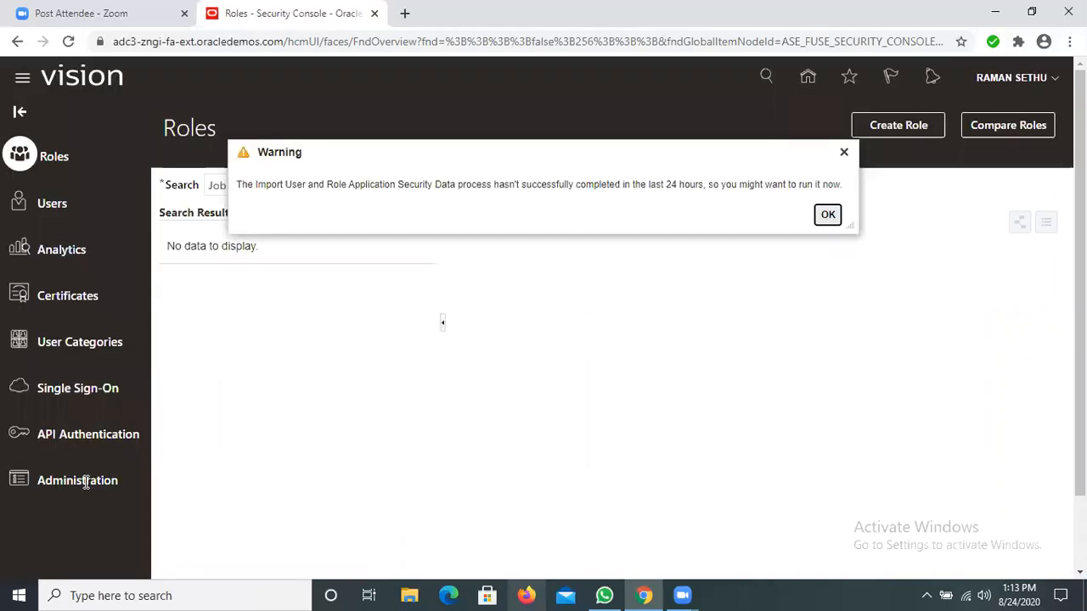
left_click(844, 154)
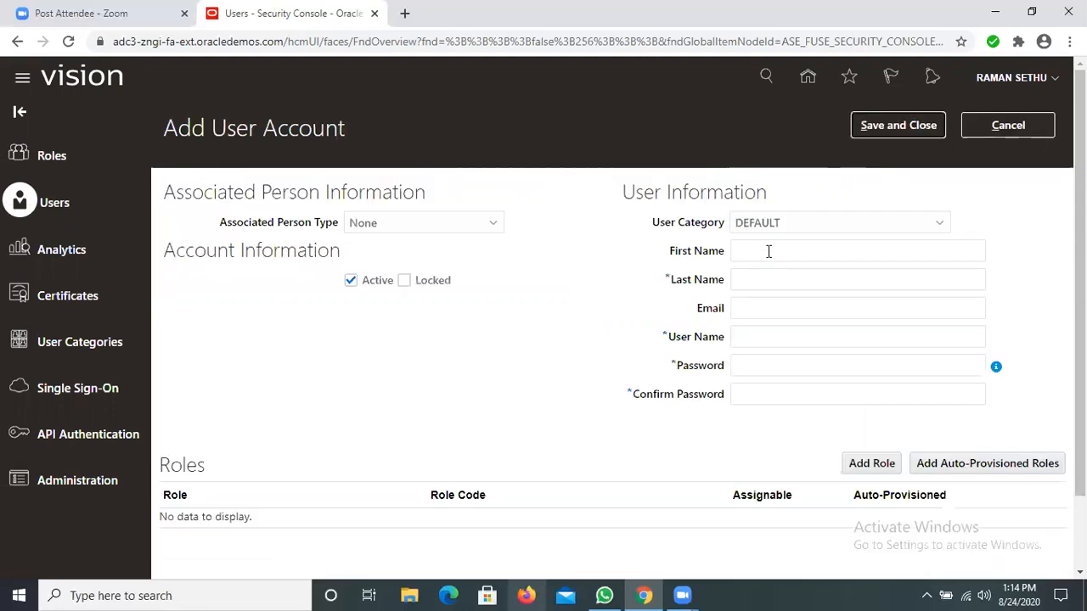
Step: Enter the new user's first name and last name in the user information
left_click(768, 251)
type("b")
key("BackSpace")
type("BUDDY")
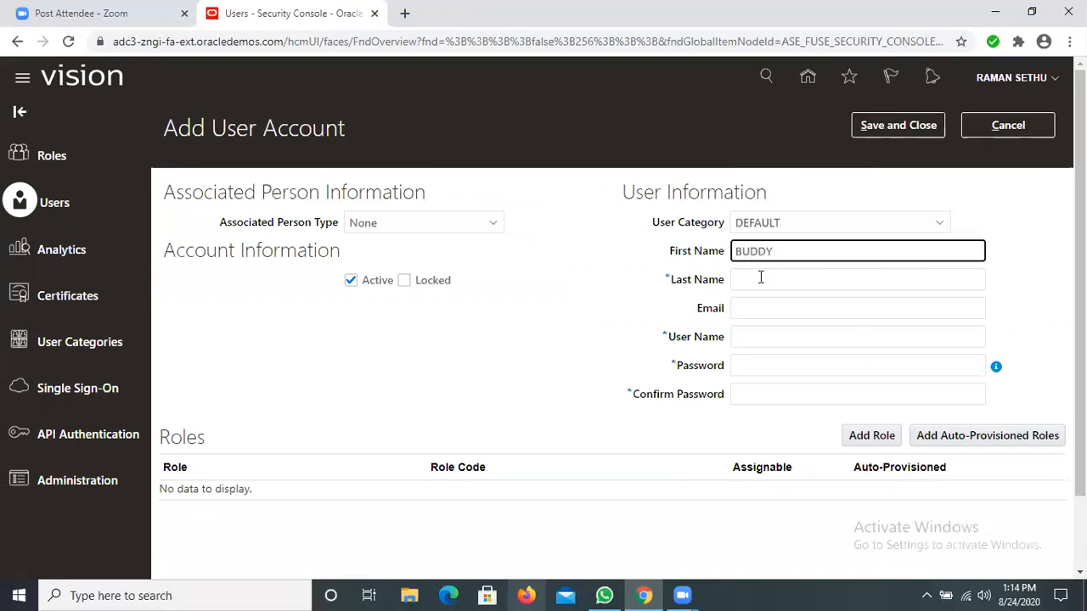
left_click(761, 277)
type("PHARMA")
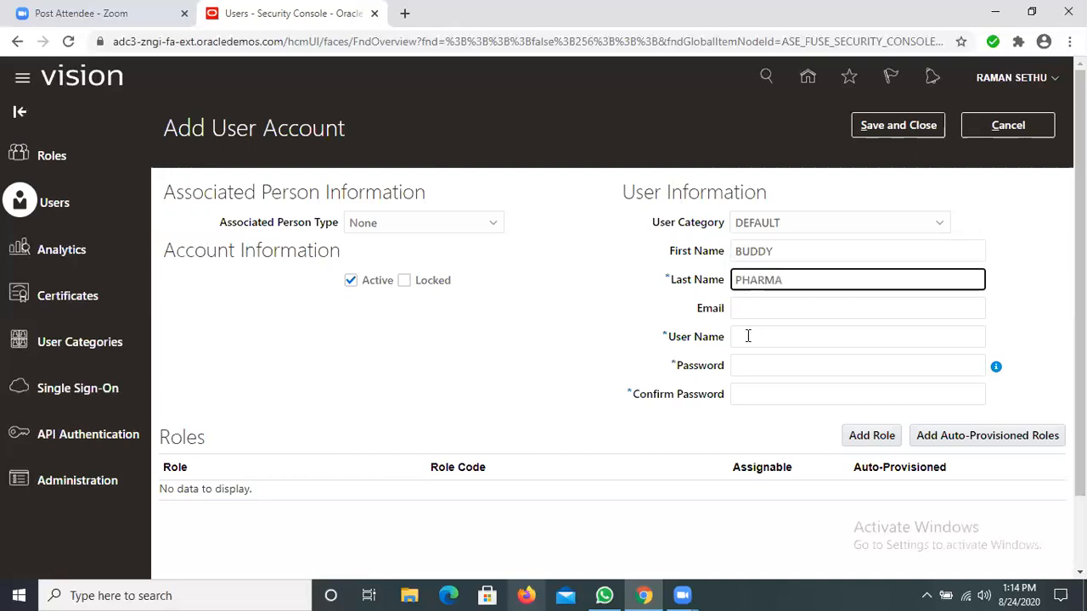
Step: Replace the automatically filled user name of the new account with the first name only
left_click(748, 336)
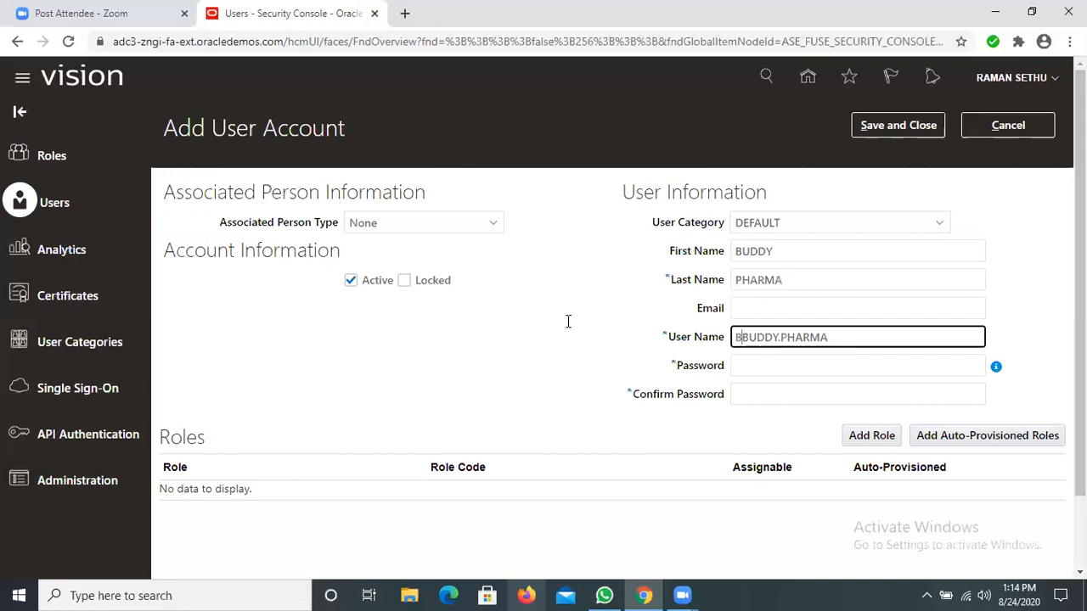
type("BUD")
key("ctrl+a")
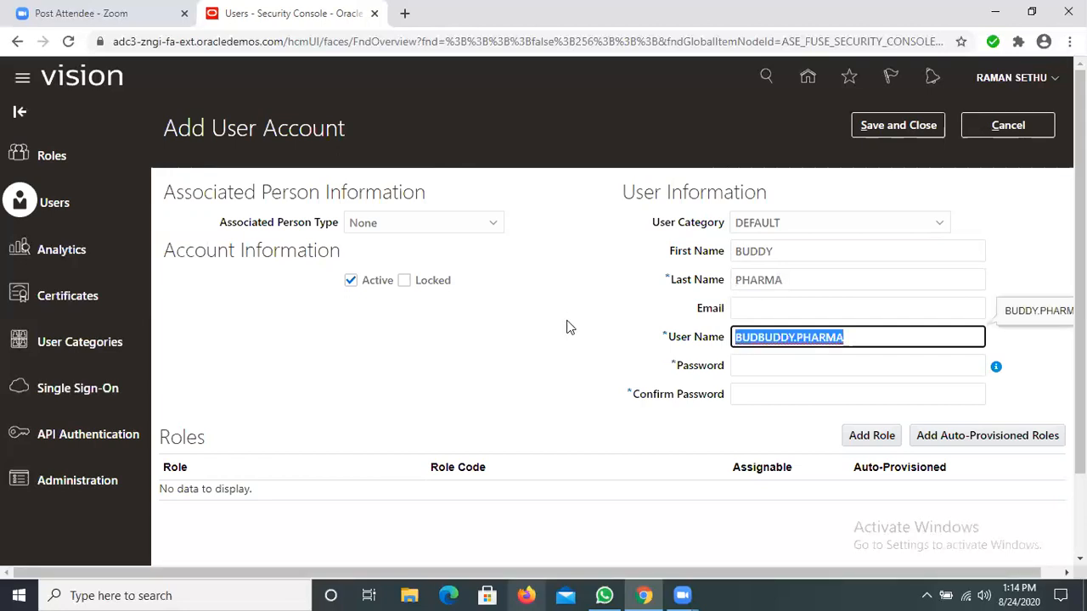
type("BUDDY")
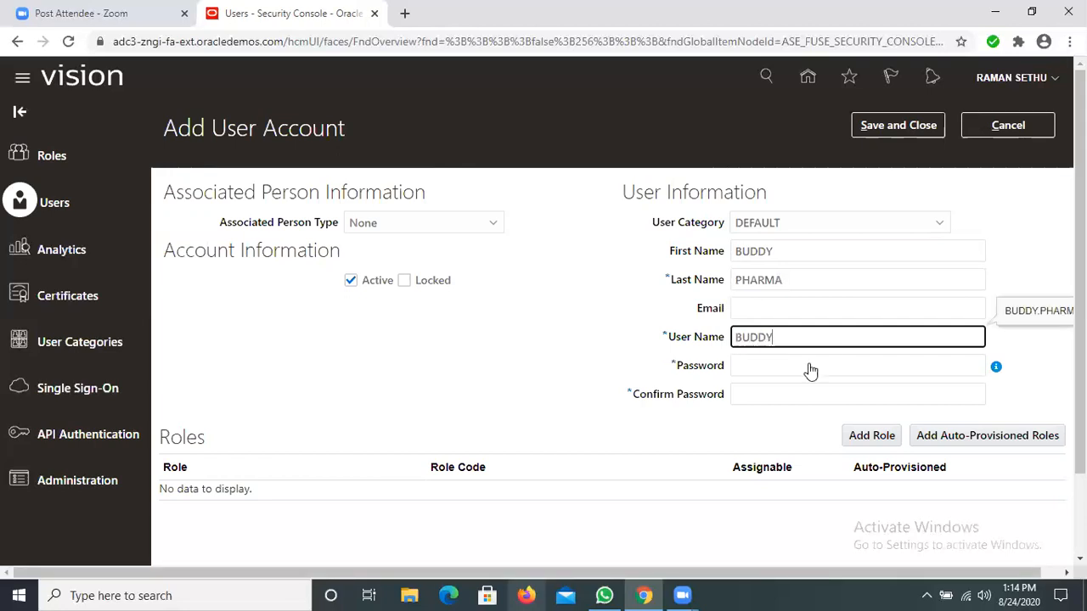
Step: Enter the new account's password and repeat it as confirmation
left_click(782, 358)
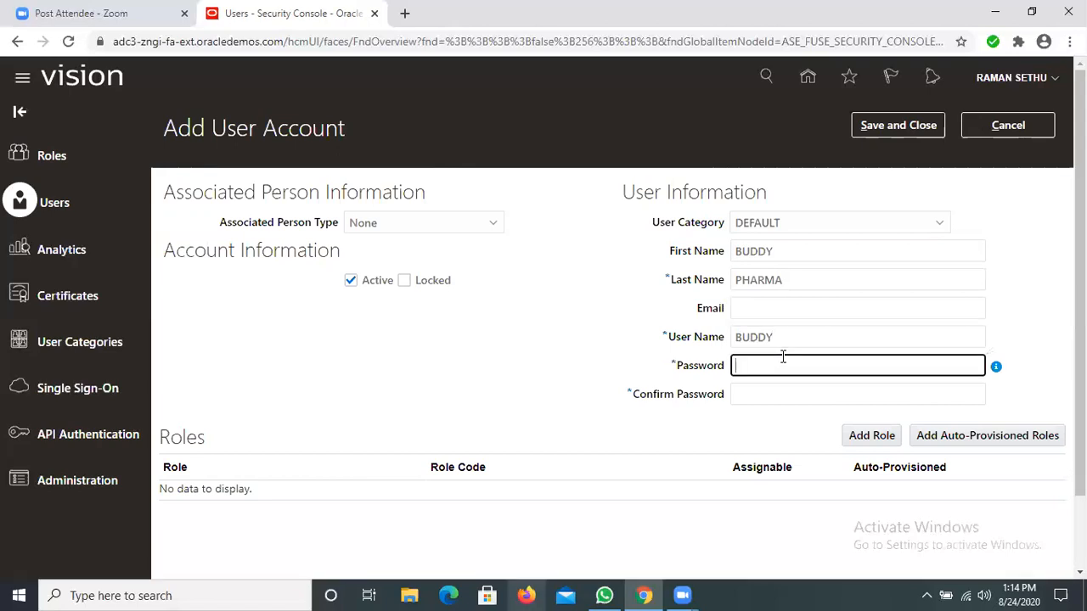
type("••••••••")
left_click(785, 388)
type("••••••••")
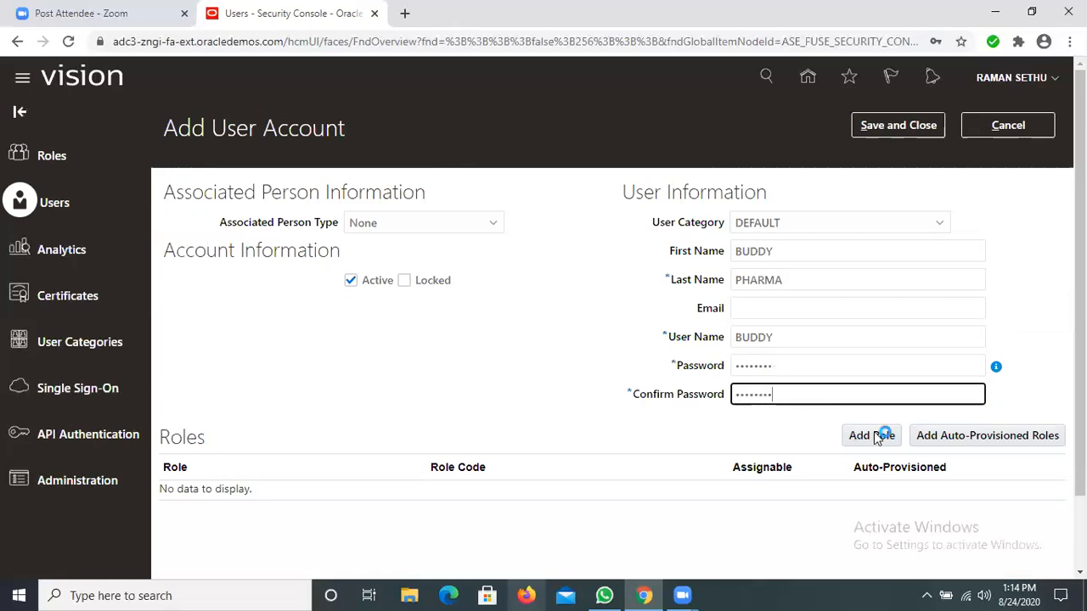
Step: Start adding a role to the new account and search for roles matching APPLICATION IM
left_click(878, 436)
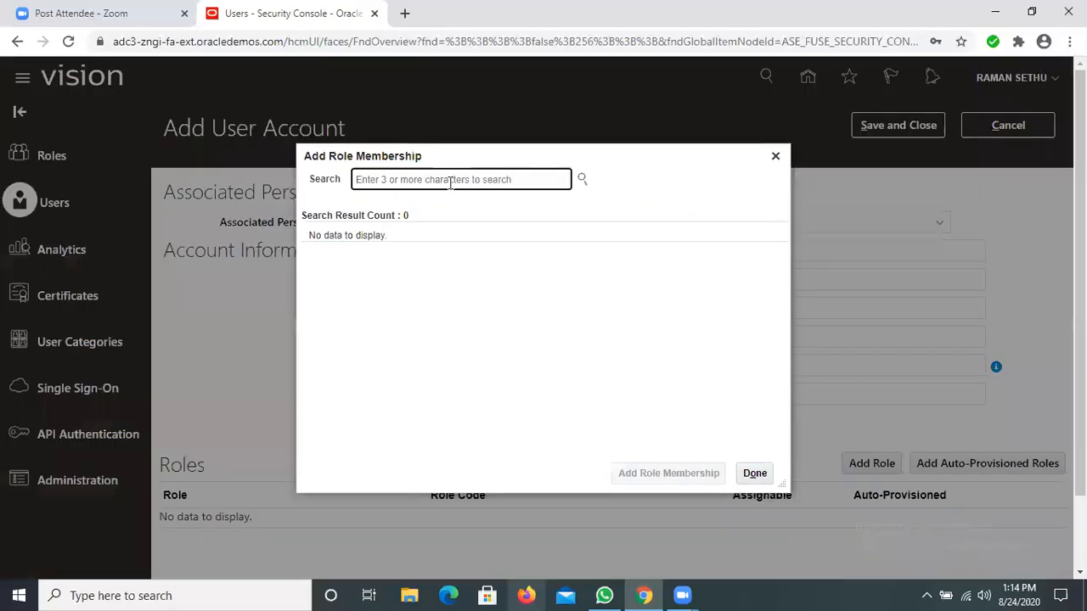
type("a")
key("BackSpace")
type("APPL")
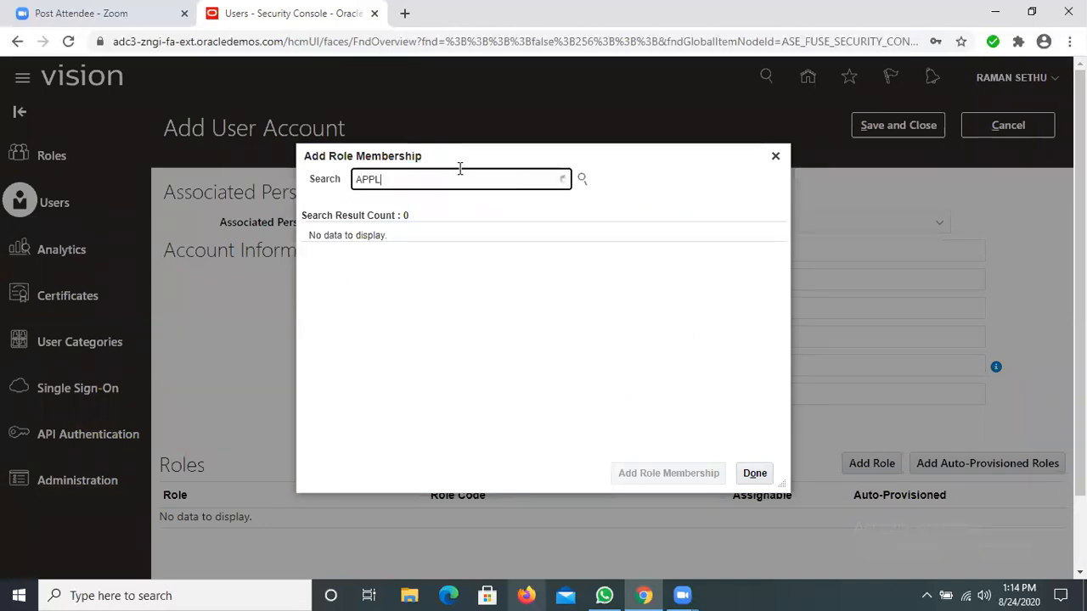
type("I")
key("BackSpace")
key("BackSpace")
key("BackSpace")
key("BackSpace")
key("BackSpace")
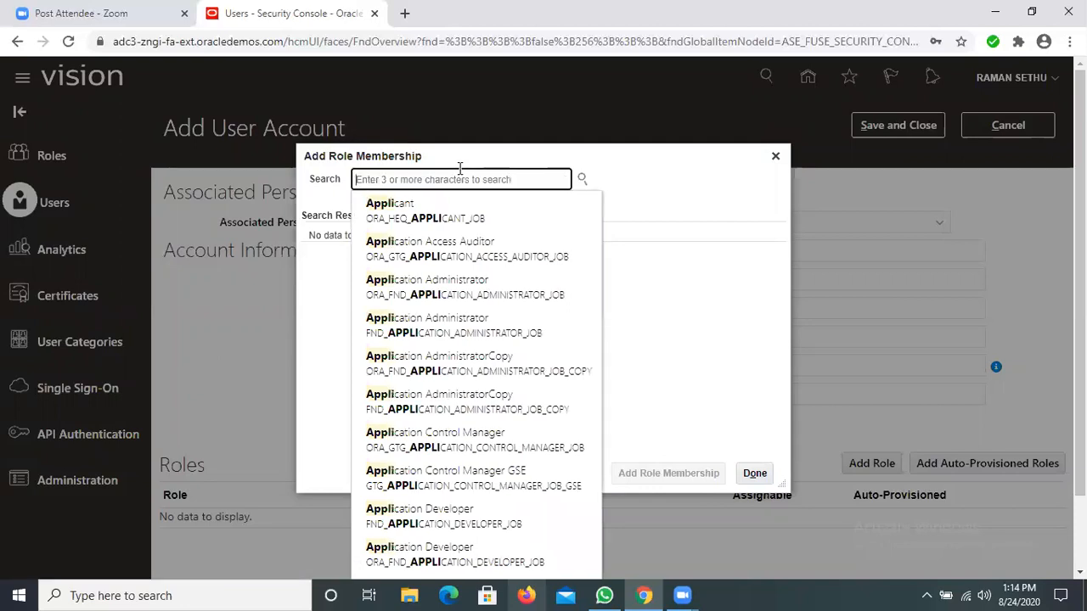
type("APPLICA")
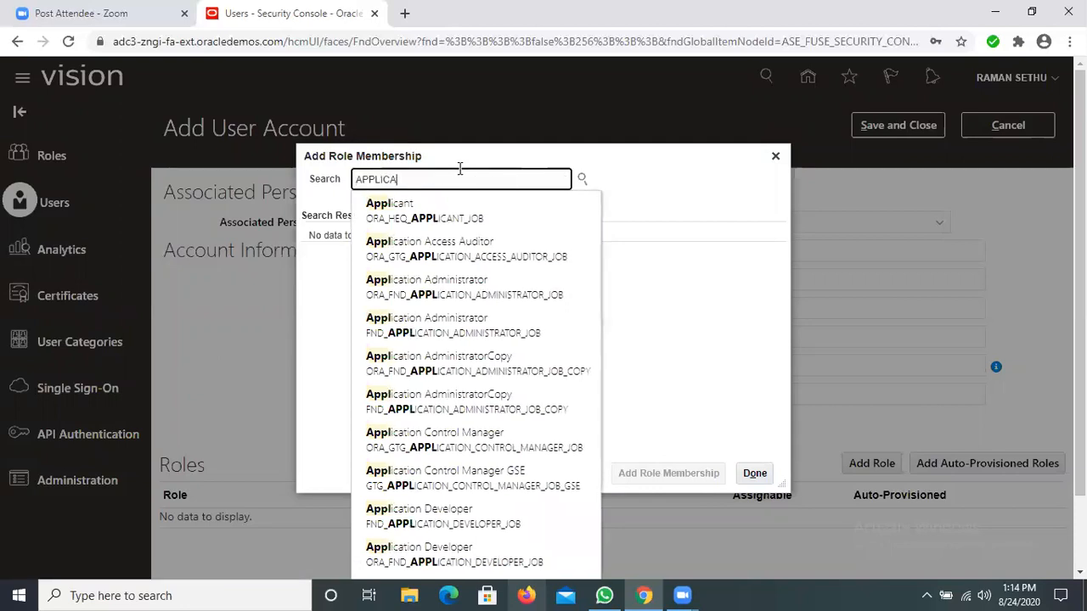
type("TION")
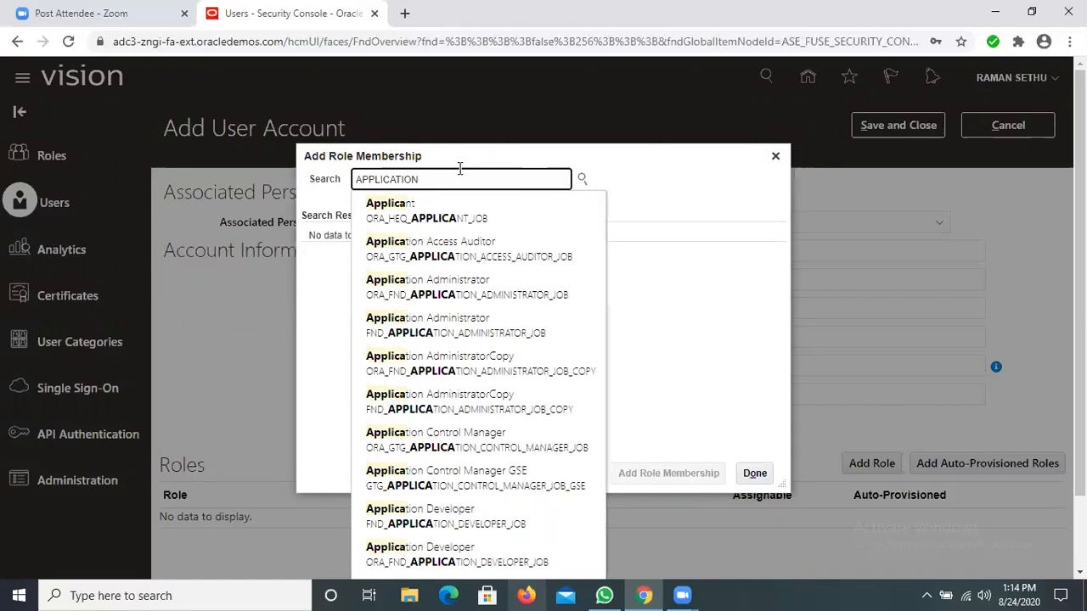
type(" IM")
key("BackSpace")
key("BackSpace")
key("BackSpace")
key("BackSpace")
key("BackSpace")
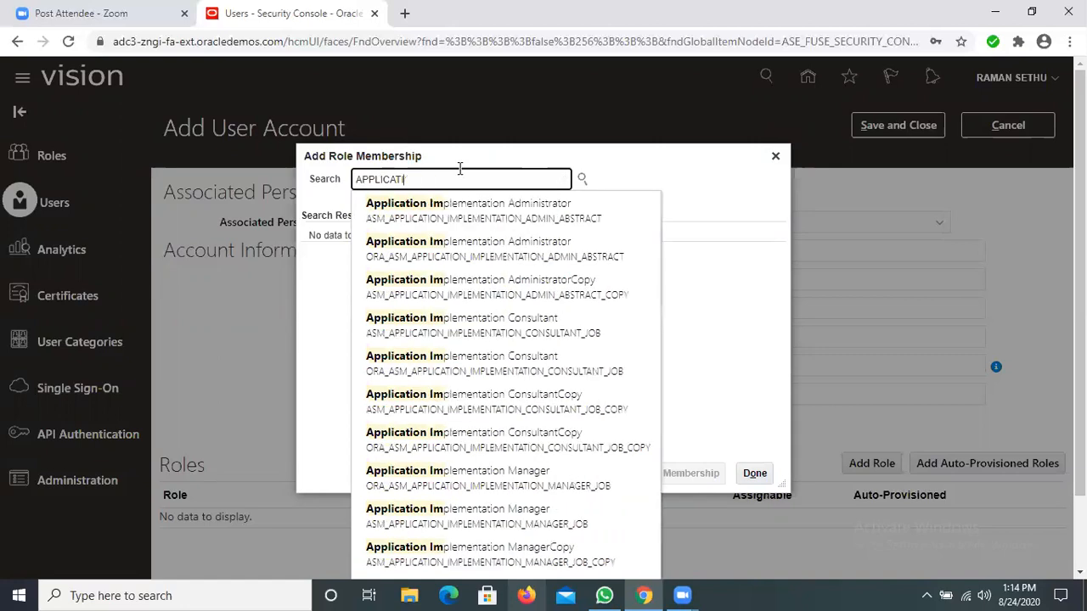
key("BackSpace")
key("BackSpace")
key("BackSpace")
key("BackSpace")
key("BackSpace")
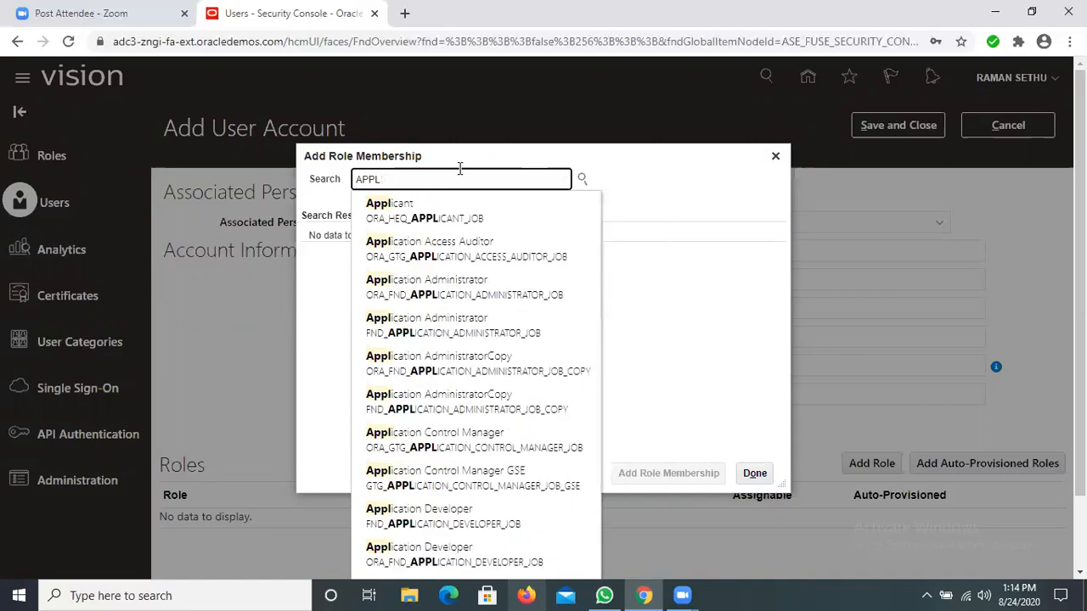
key("BackSpace")
key("BackSpace")
key("BackSpace")
key("BackSpace")
type("APP")
key("BackSpace")
key("BackSpace")
key("BackSpace")
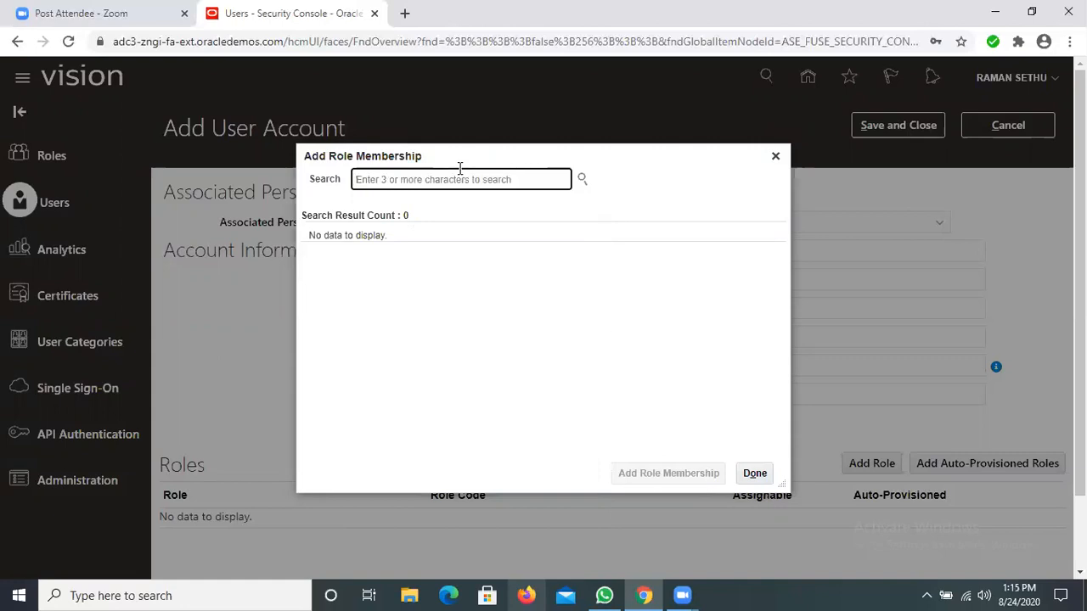
type("A")
key("BackSpace")
type("APP")
key("BackSpace")
key("BackSpace")
key("BackSpace")
Step: Search for APPLICATION IMPLE and pick the Application Implementation Consultant role with code ASM_APPLICATION_IMPLEMENTATION_CONSULTANT_JOB
type("A")
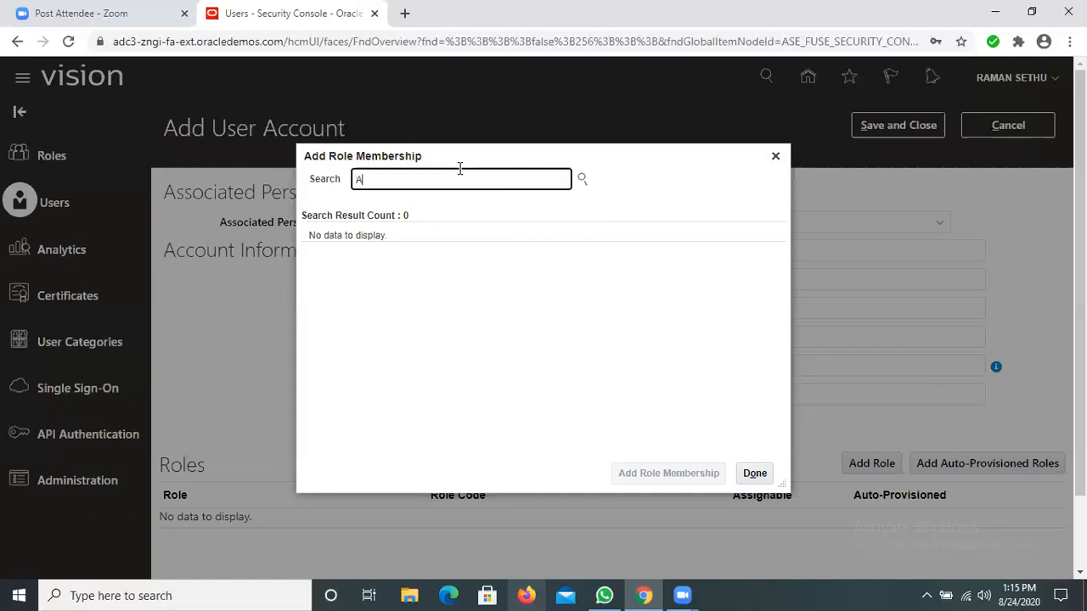
type("PPLICATION")
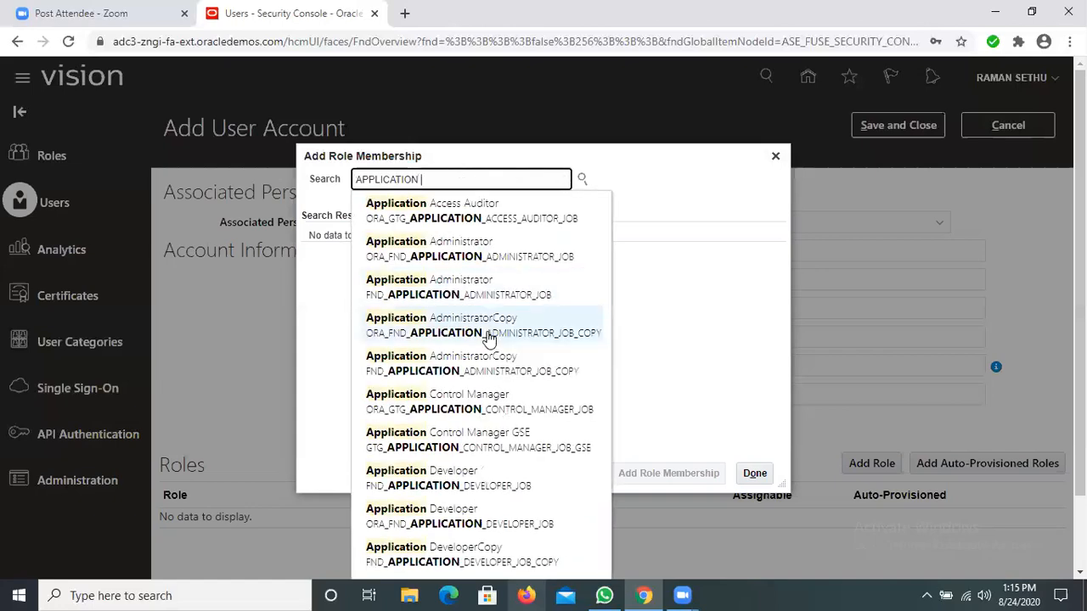
type(" IMPLE")
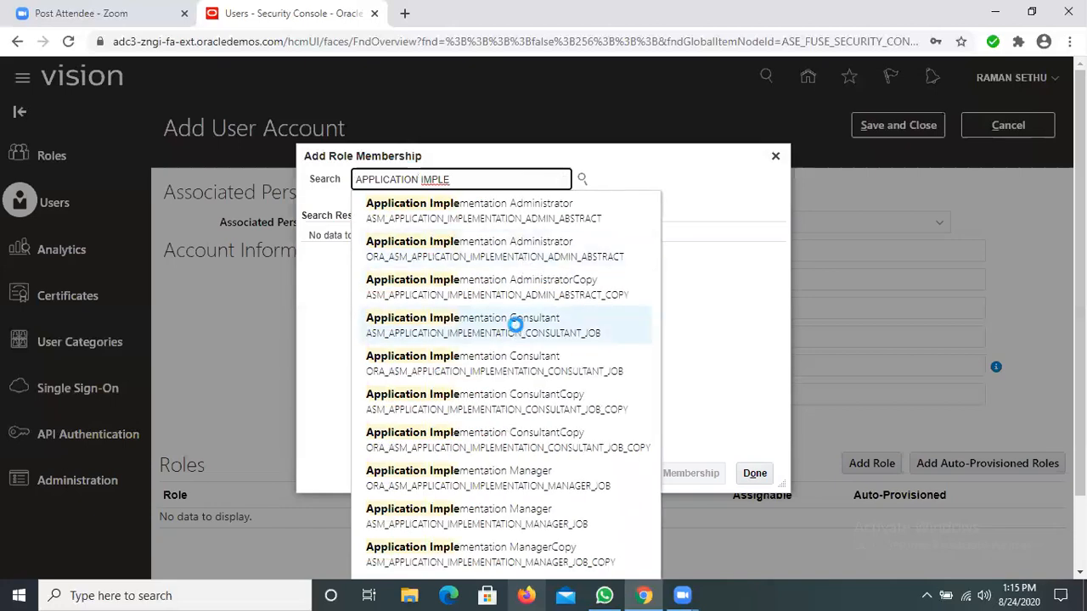
key("Return")
Step: Search for APPLICATION IMPLEMEN and add the Application Implementation Consultant role with code ORA_ASM_APPLICATION_IMPLEMENTATION_CONSULTANT_JOB to the new account
left_click_drag(546, 184, 320, 186)
type("AP")
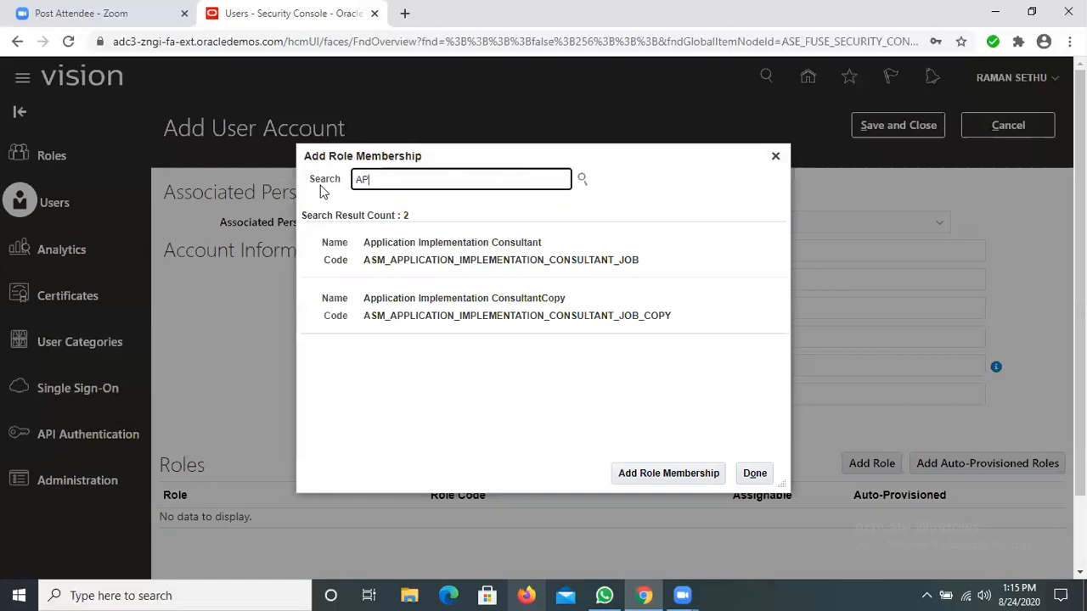
type("PLICATION IMPLEME")
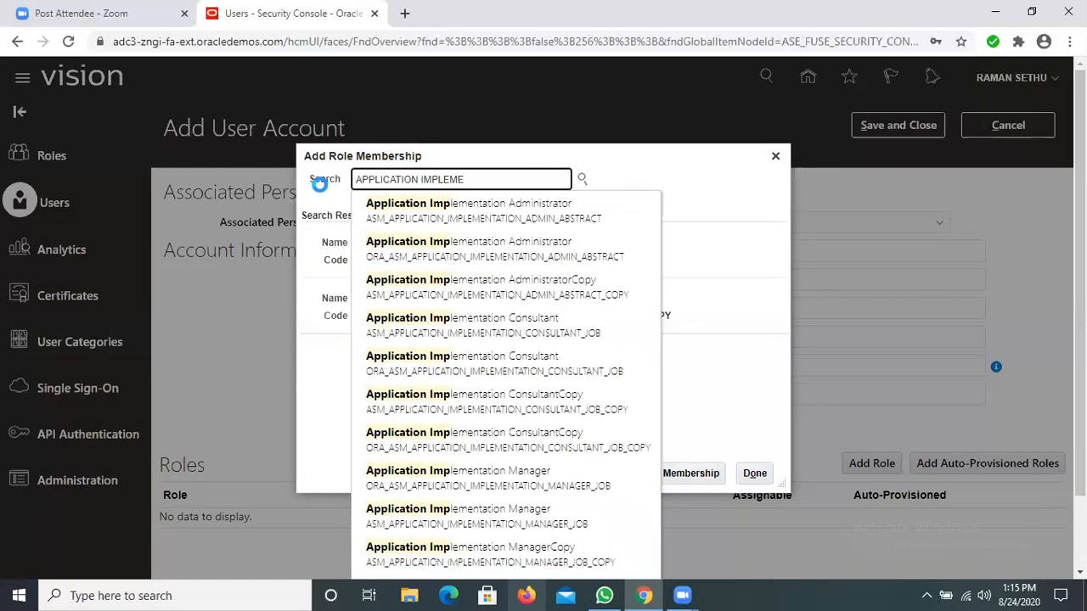
type("N")
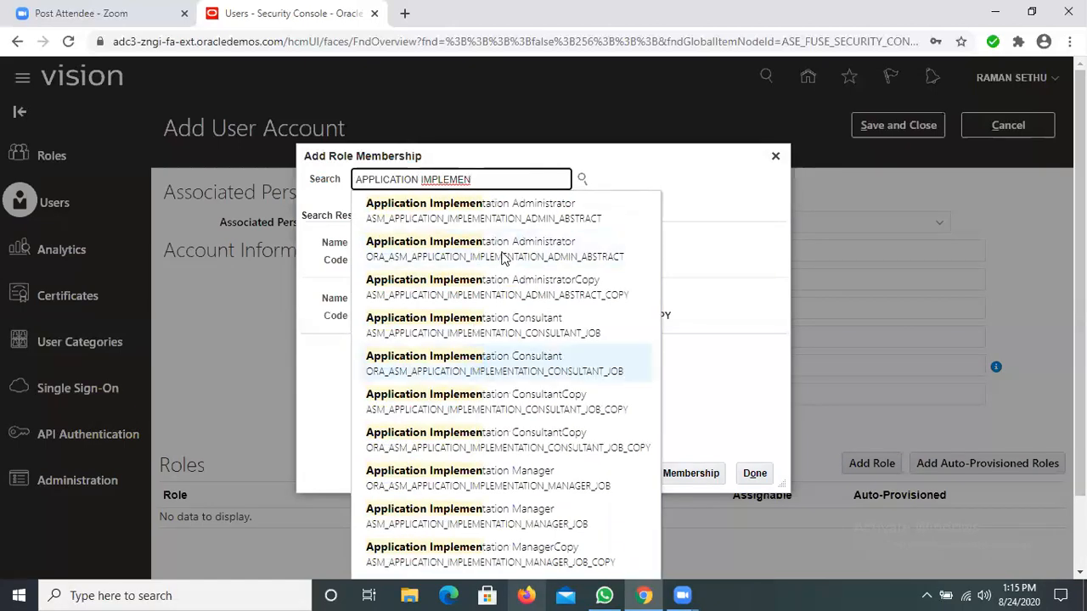
key("Return")
left_click(660, 475)
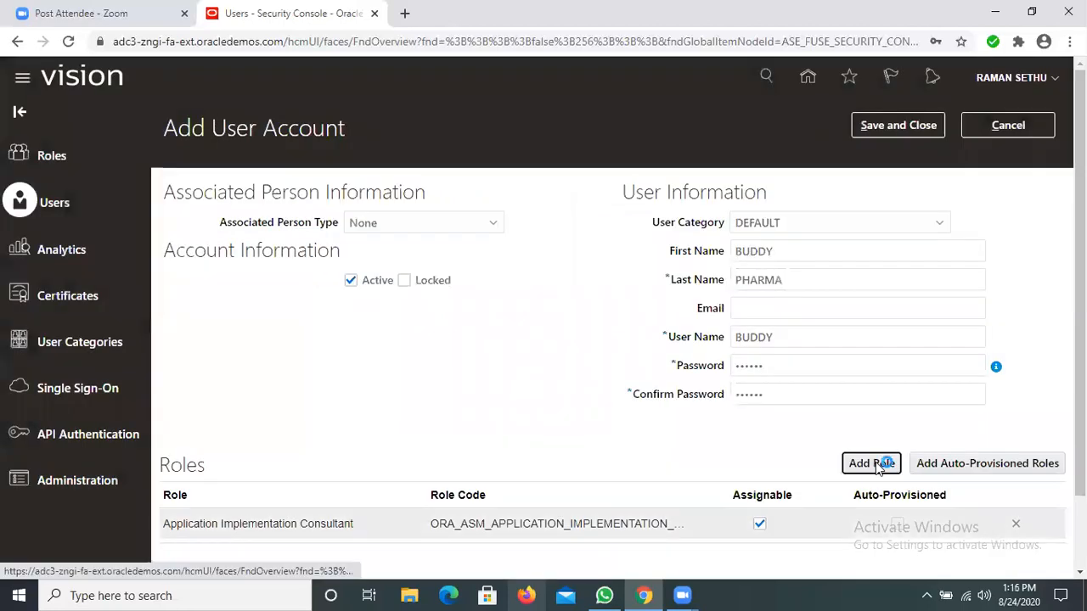
Step: Search for IT SECURITY and add the IT Security Manager role with code ORA_FND_IT_SECURITY_MANAGER_JOB to the new account
left_click(880, 465)
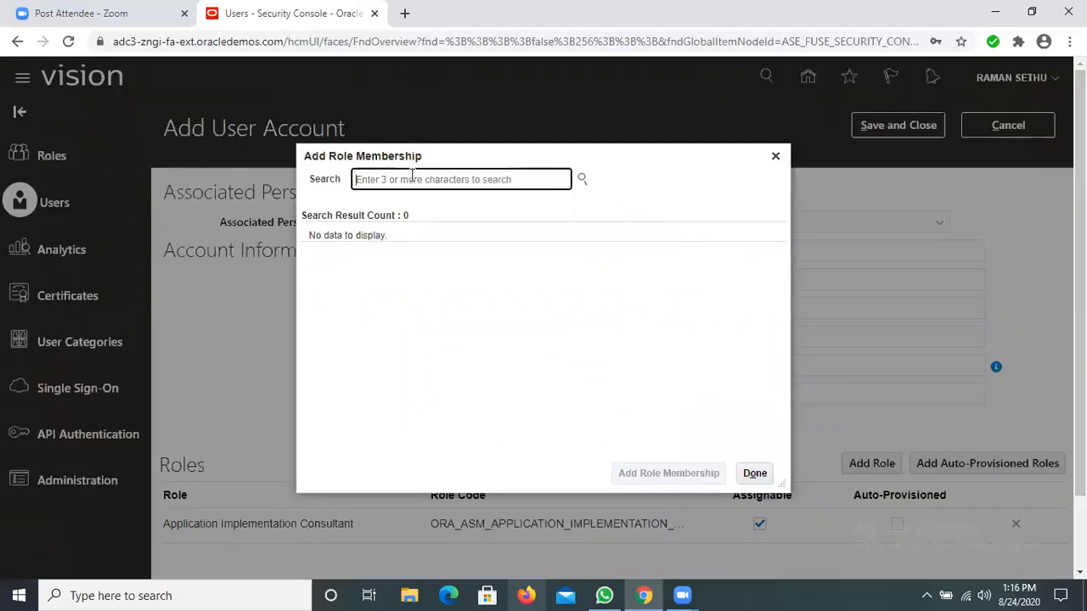
type("IT SEC")
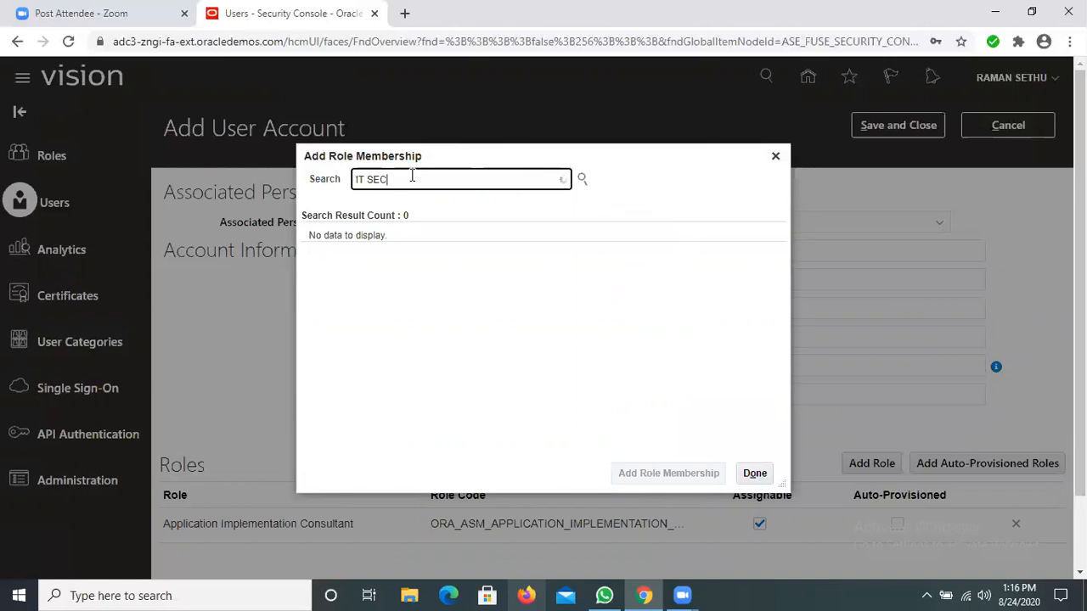
type("UIRY")
key("BackSpace")
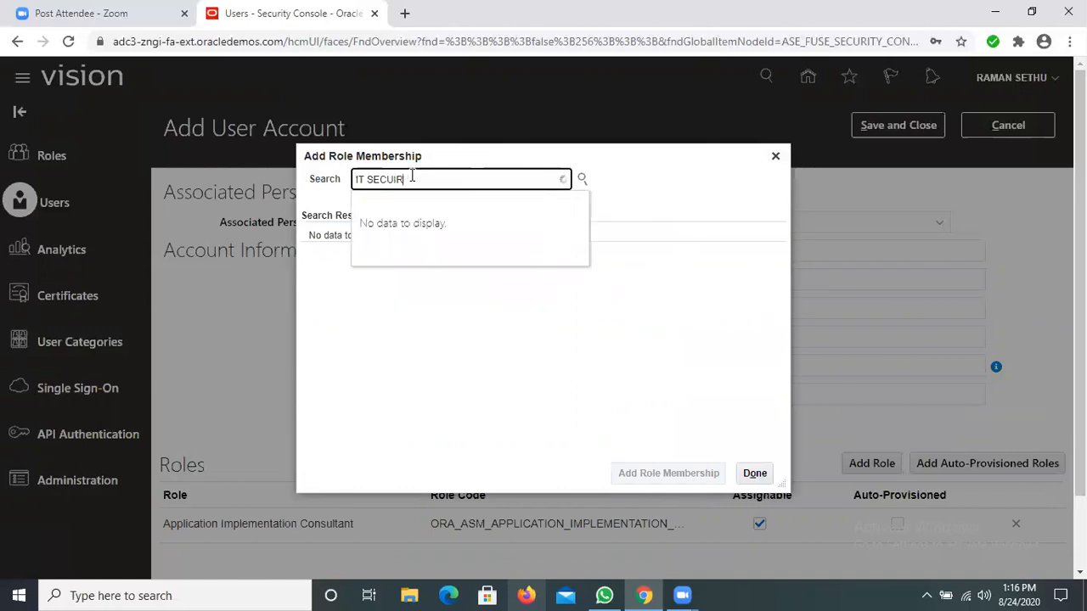
key("BackSpace")
key("BackSpace")
type("RITY")
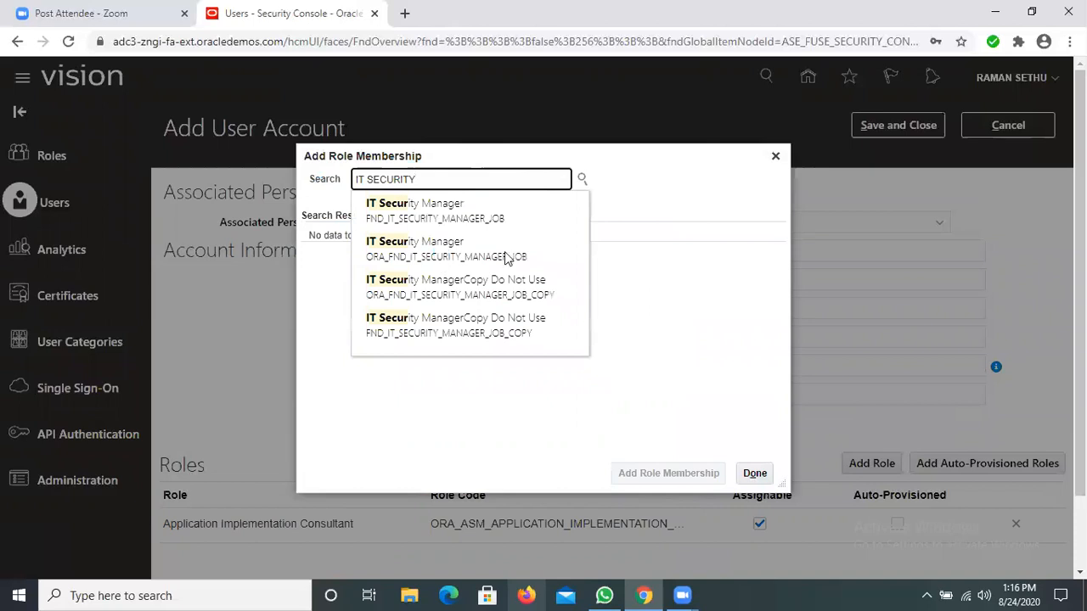
left_click(505, 253)
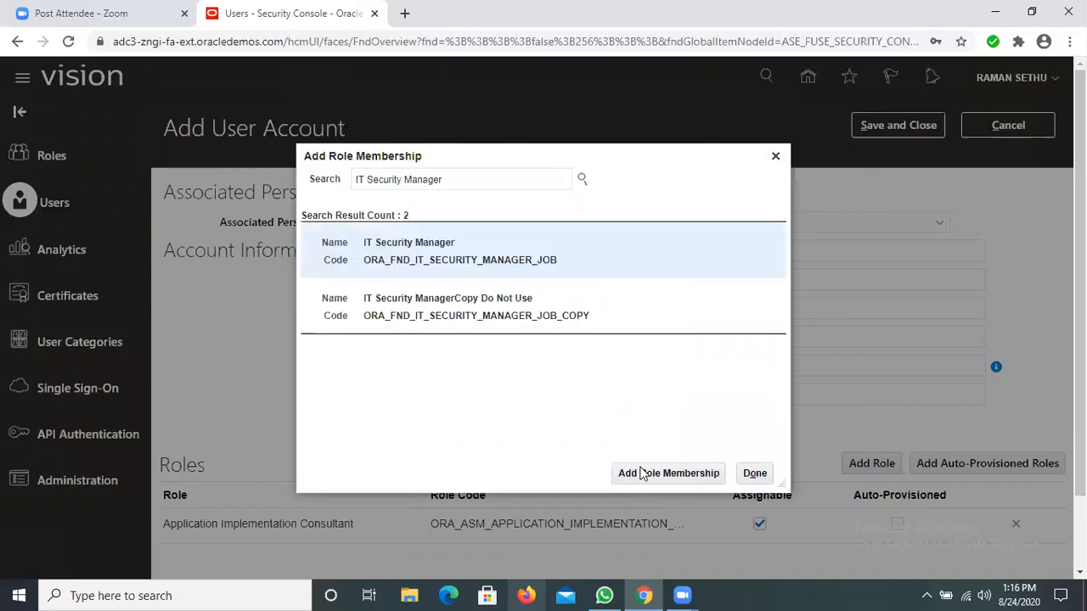
left_click(641, 473)
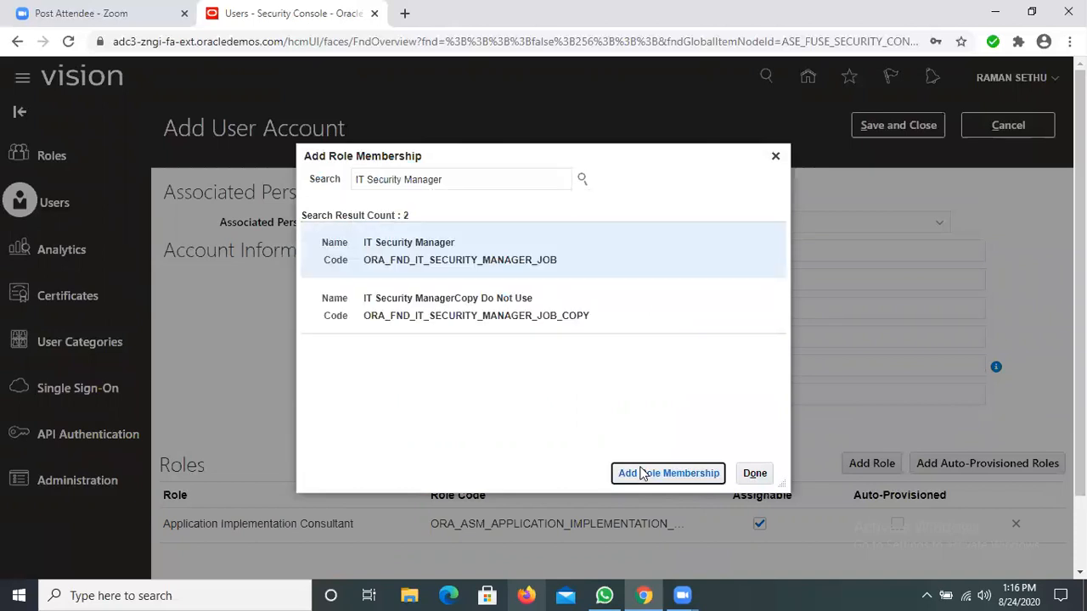
left_click(778, 158)
Step: Search for EMPLOY and add the Employee role with code ORA_PER_EMPLOYEE_ABSTRACT to the new account
left_click(869, 462)
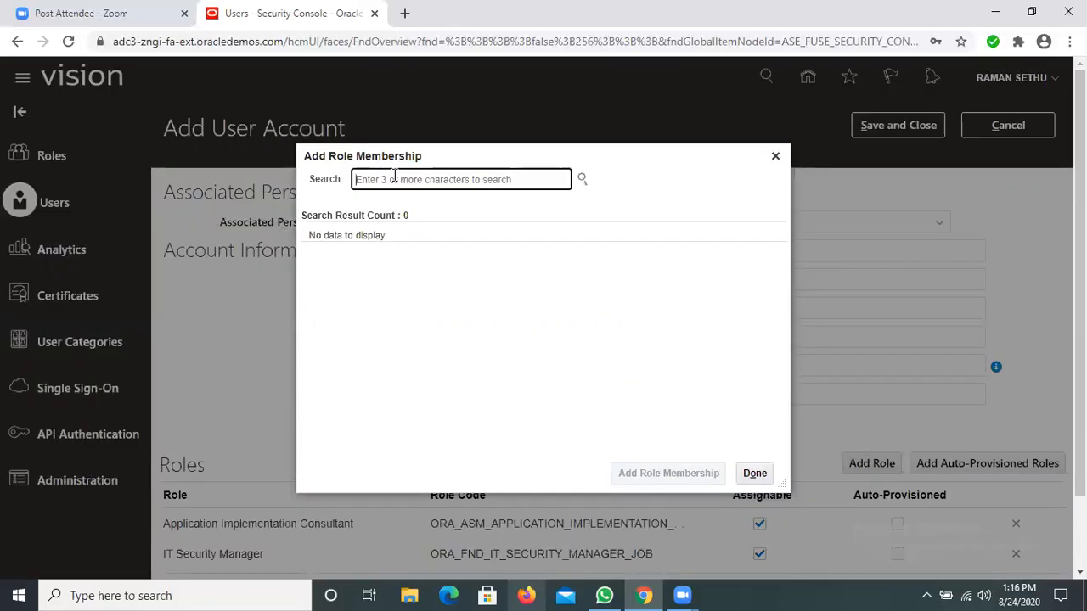
type("EMP")
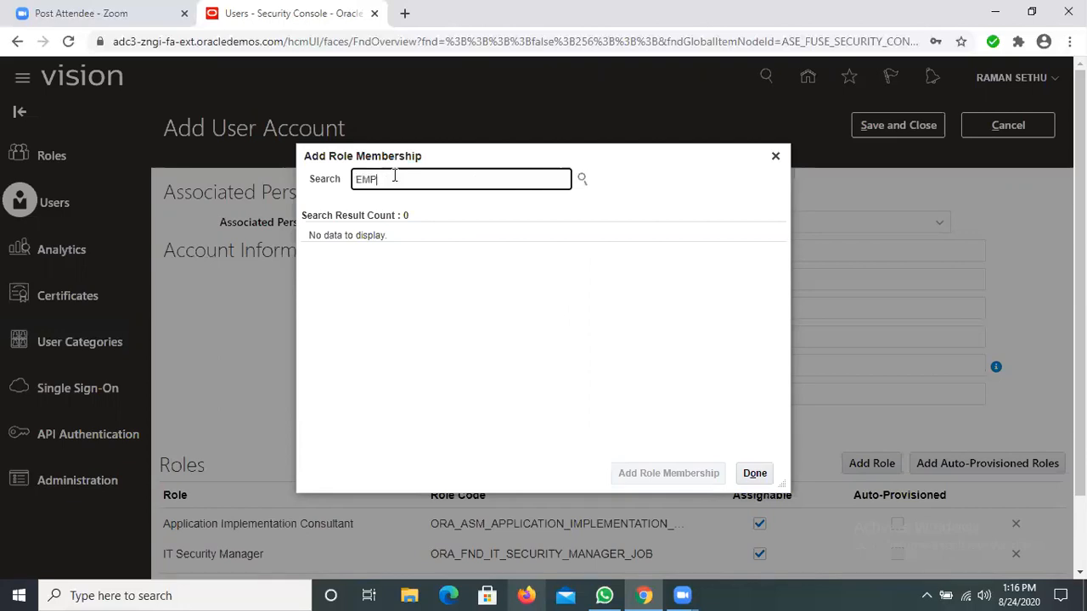
type("LOY")
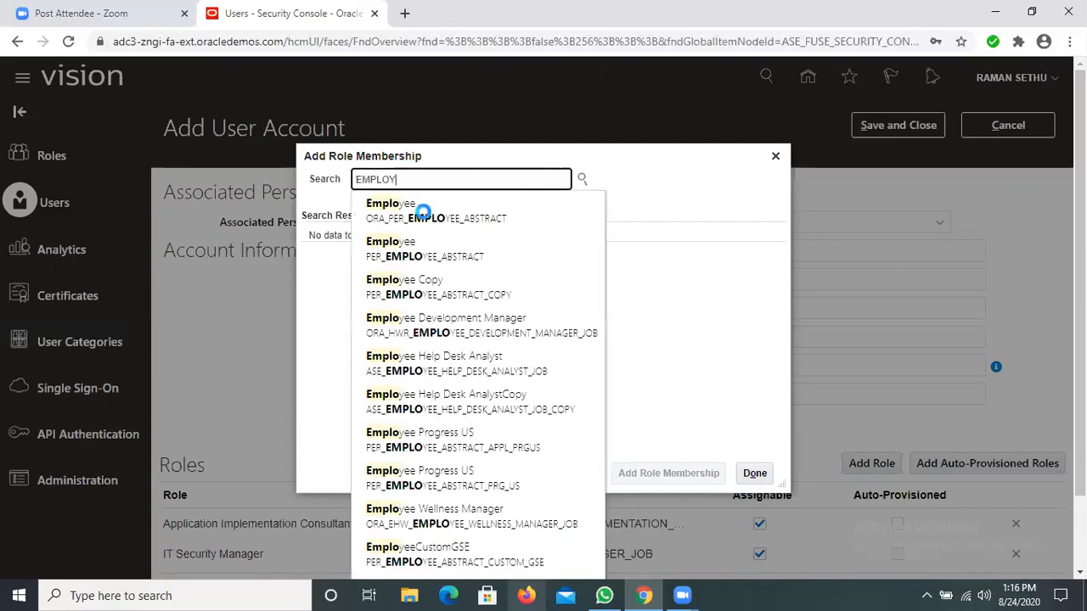
left_click(416, 211)
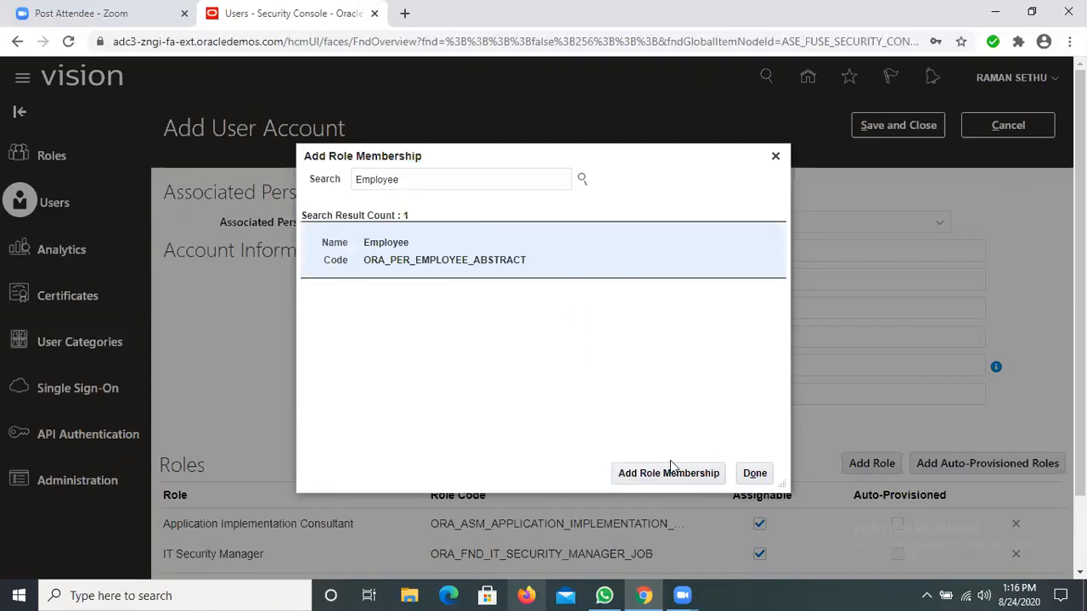
left_click(671, 473)
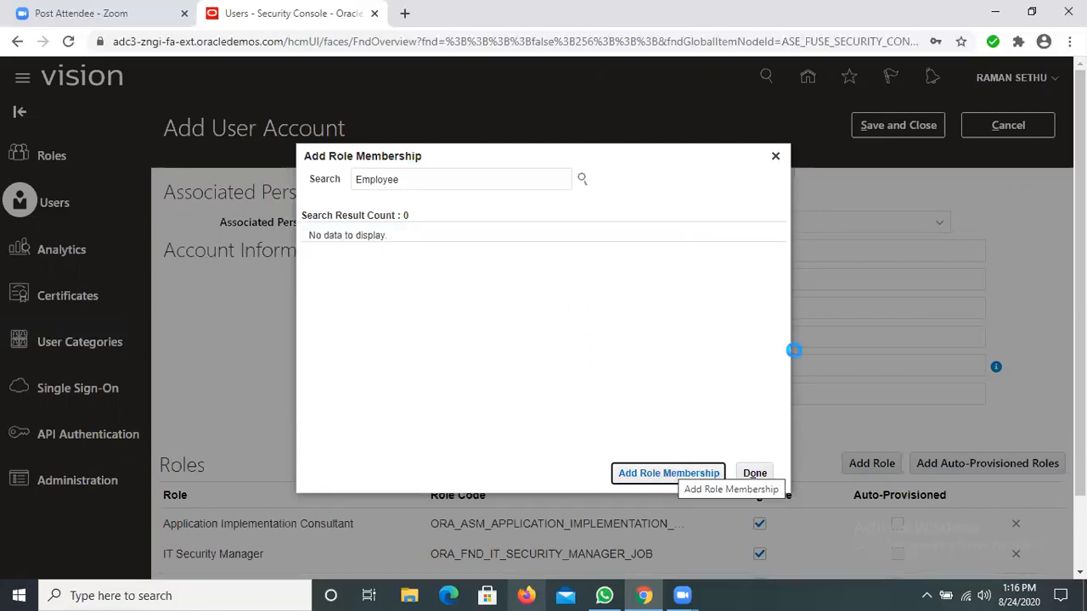
Step: Review the new account's user information and its list of assigned roles and role codes
scroll(305, 471, "down", 1)
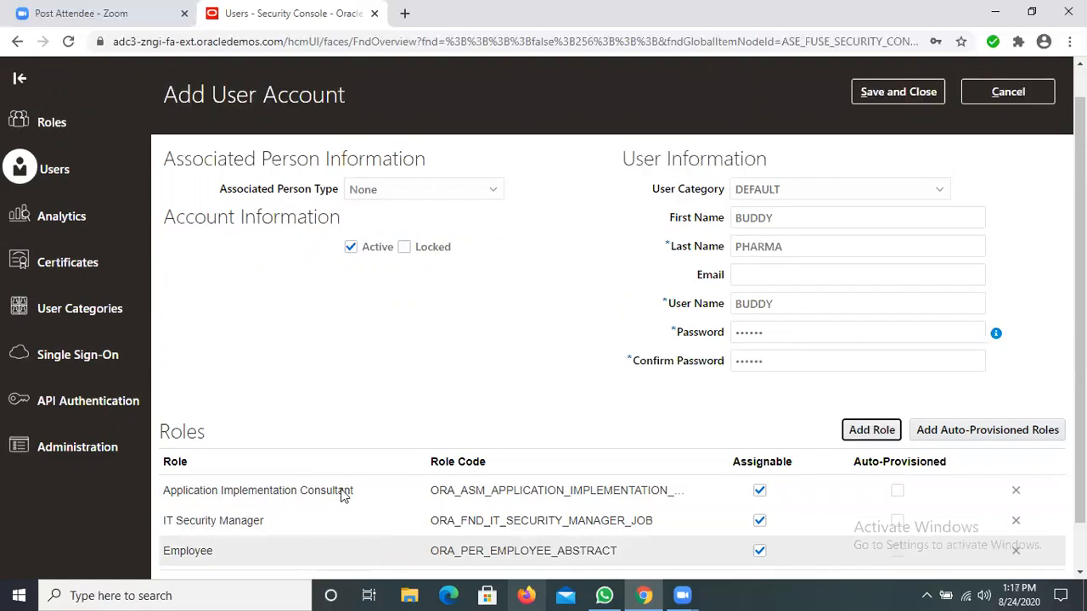
scroll(339, 495, "down", 1)
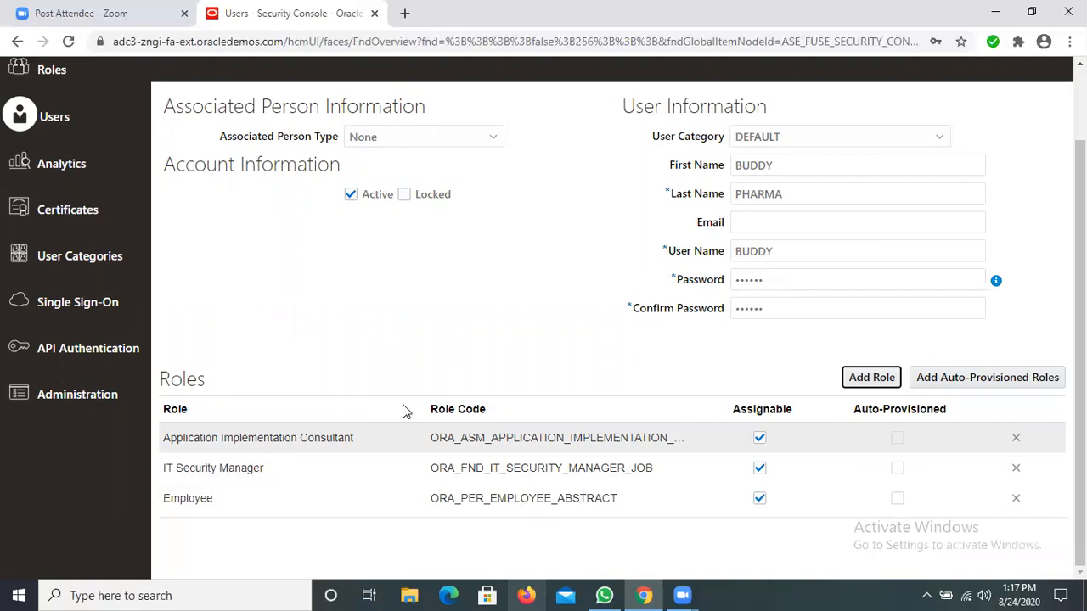
scroll(392, 381, "up", 2)
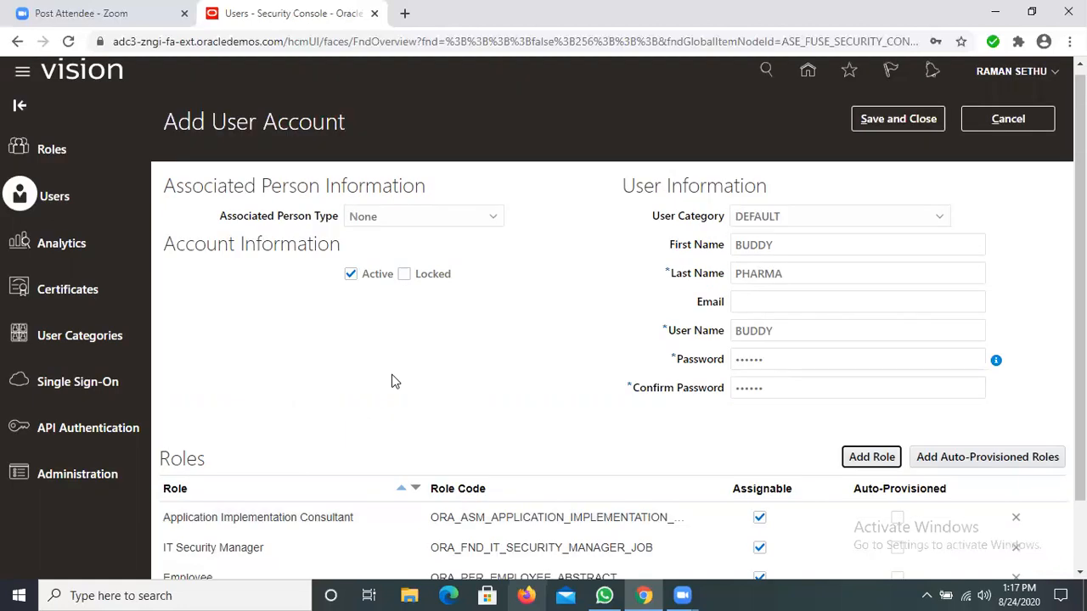
scroll(393, 381, "down", 2)
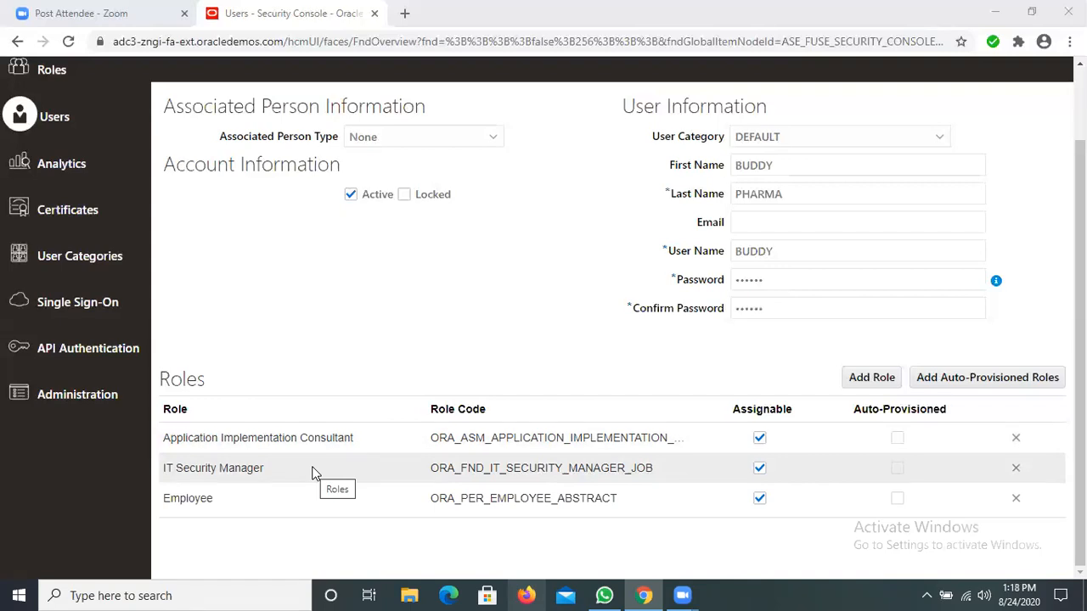
left_click(270, 508)
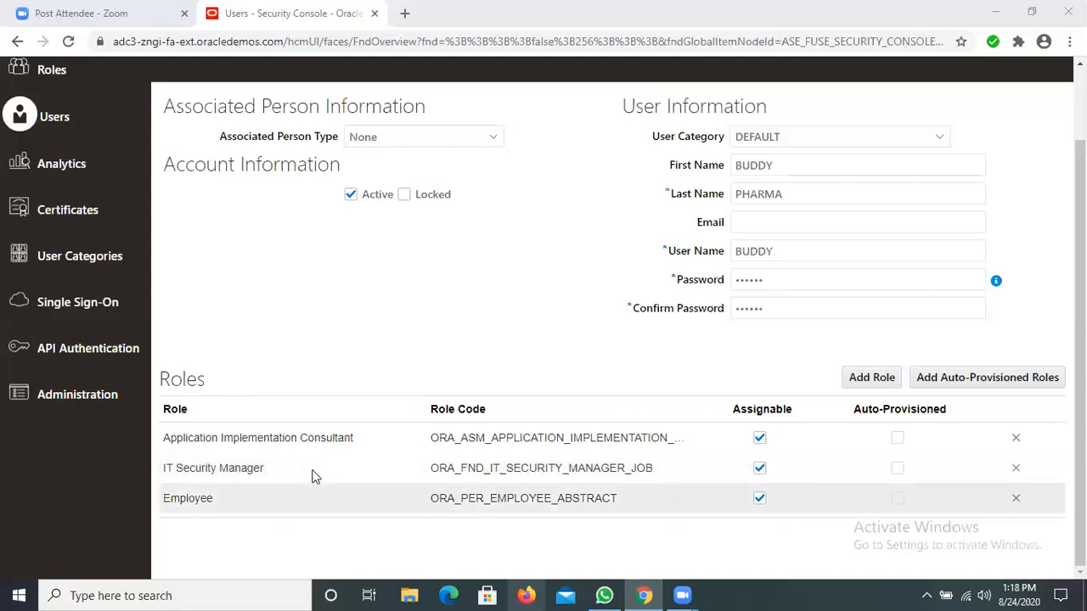
left_click(322, 430)
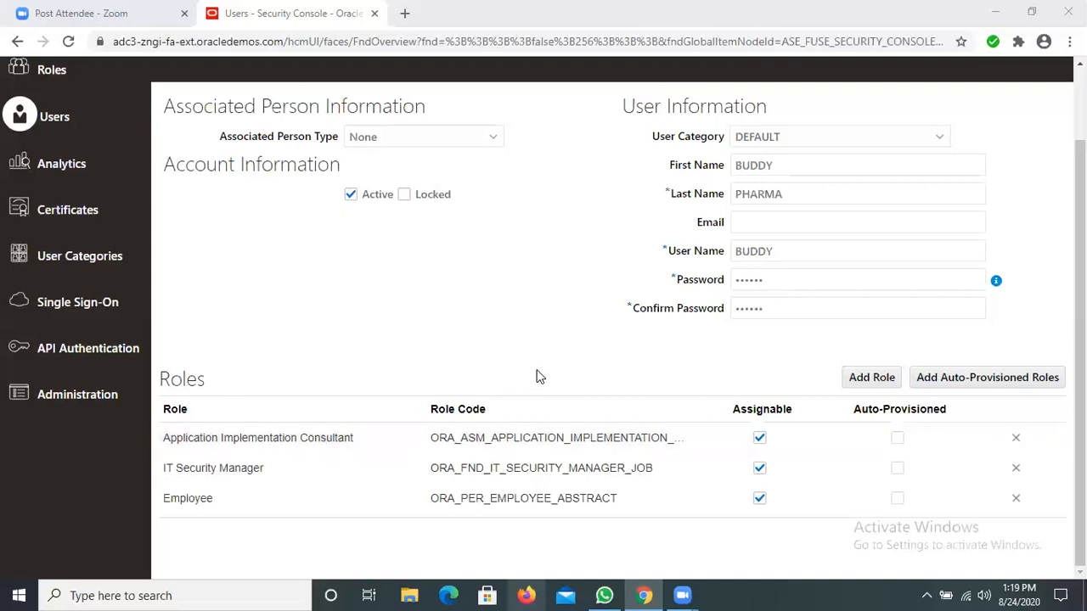
scroll(543, 331, "up", 1)
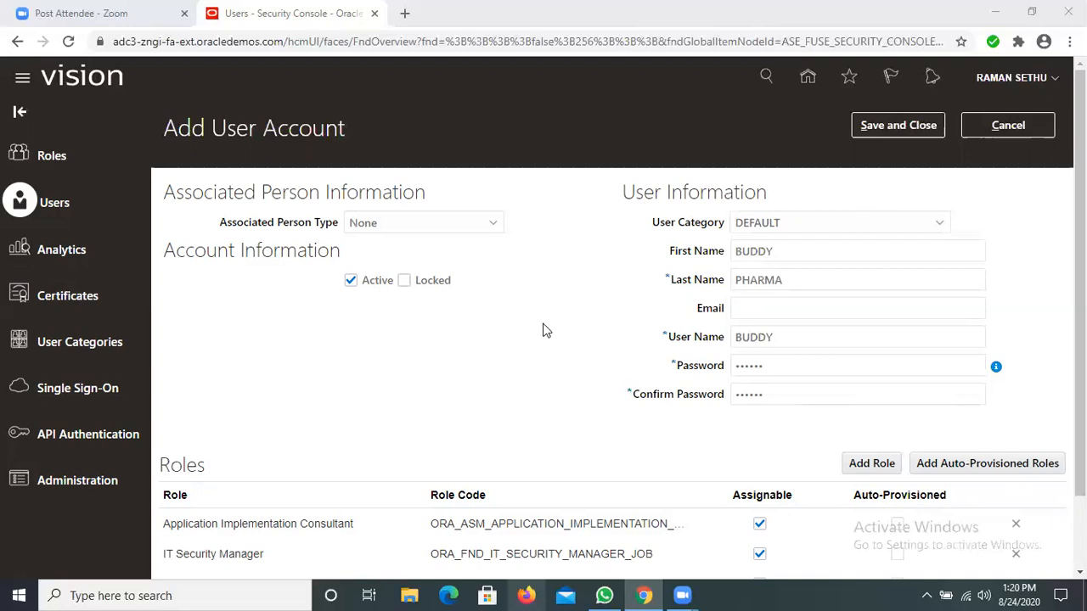
scroll(547, 335, "down", 1)
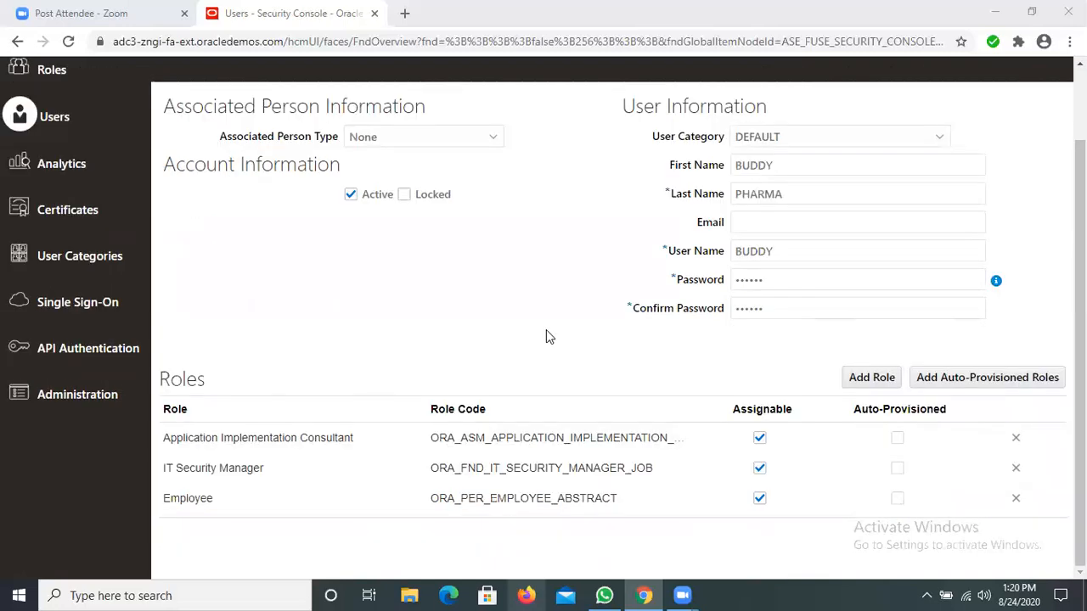
scroll(548, 337, "up", 1)
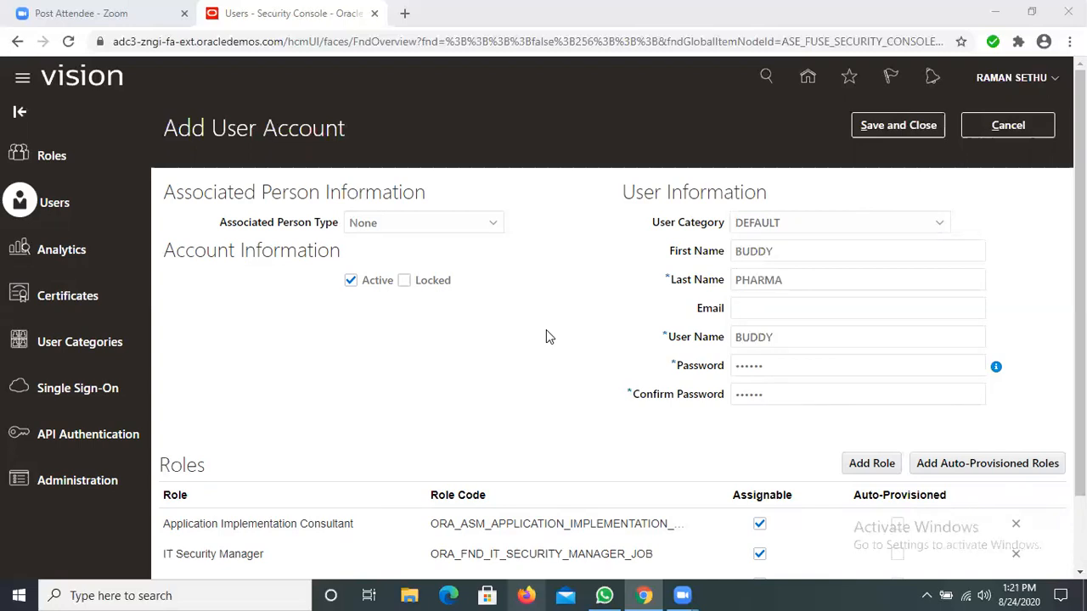
scroll(465, 319, "down", 1)
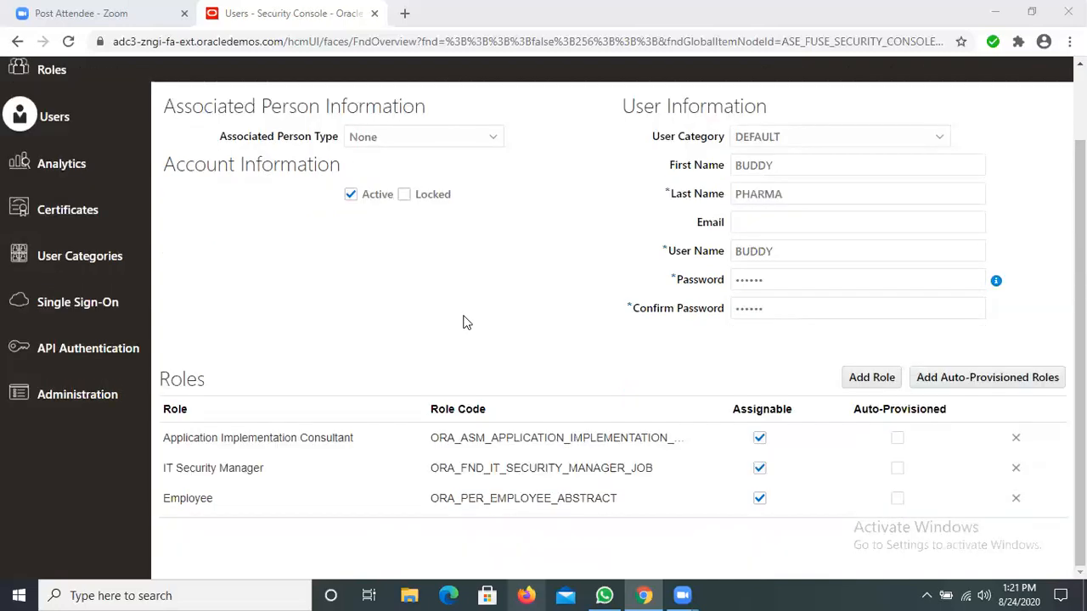
scroll(466, 322, "up", 1)
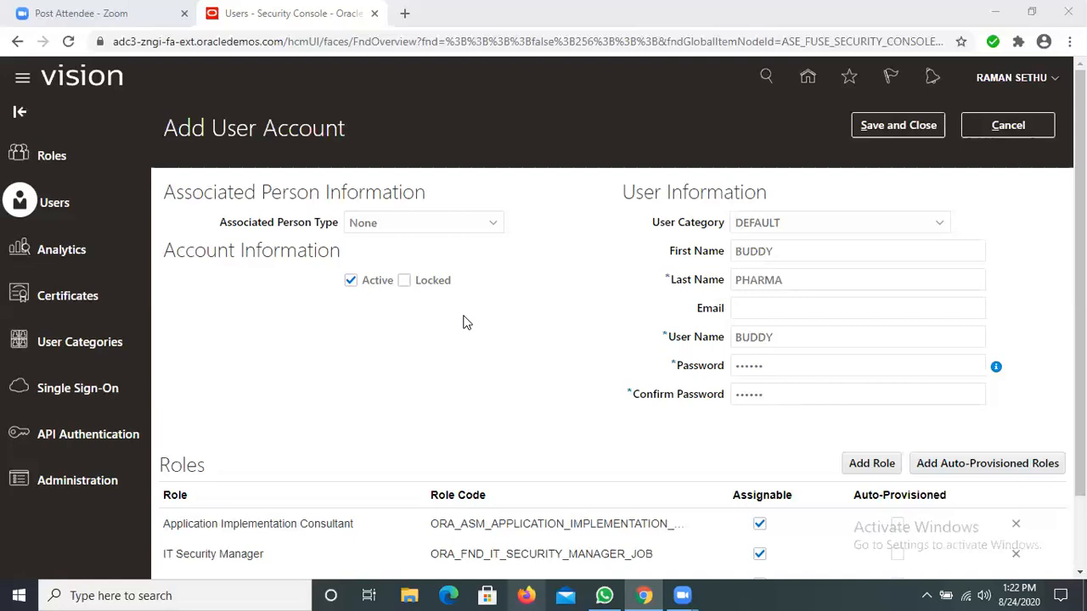
Step: Save the new user account with its assigned roles and close the form
scroll(895, 138, "down", 2)
scroll(895, 136, "up", 2)
left_click(894, 128)
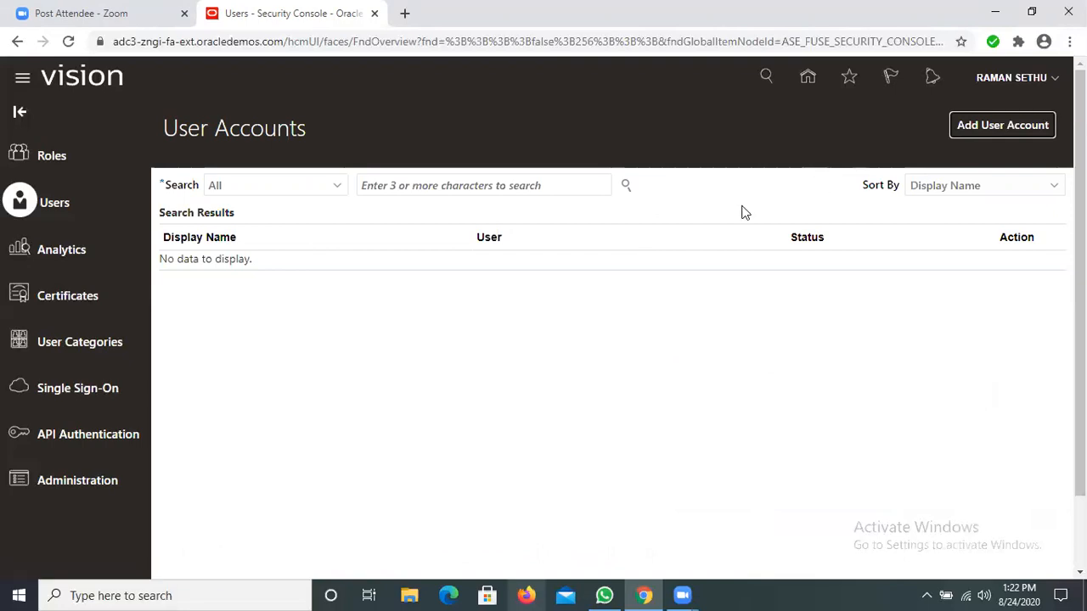
Step: Go to Setup and Maintenance and look at its additional task links, such as Manage Implementation Projects
left_click(1057, 79)
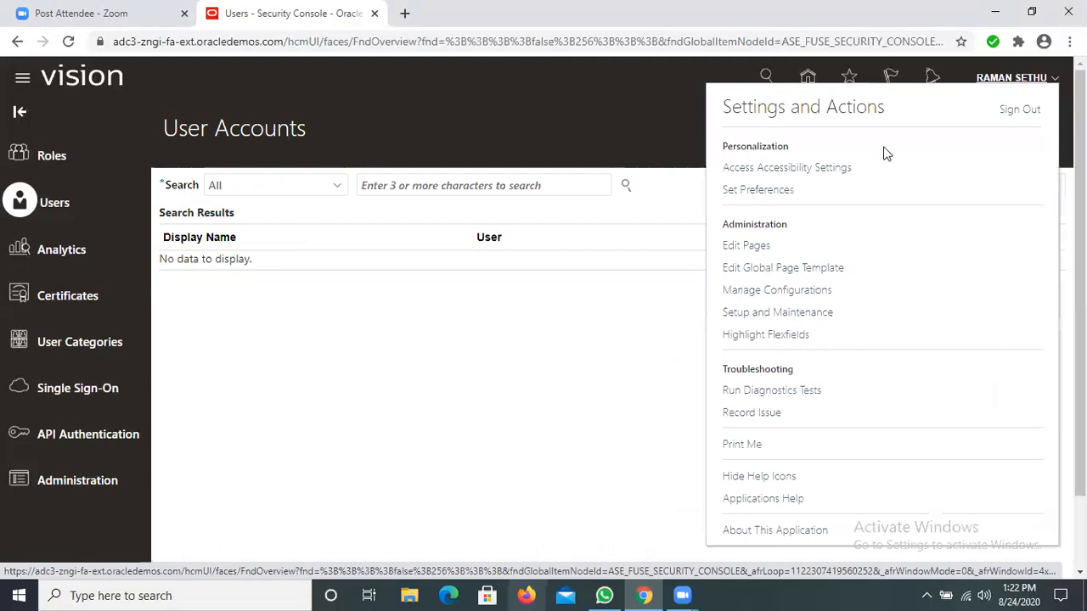
left_click(777, 313)
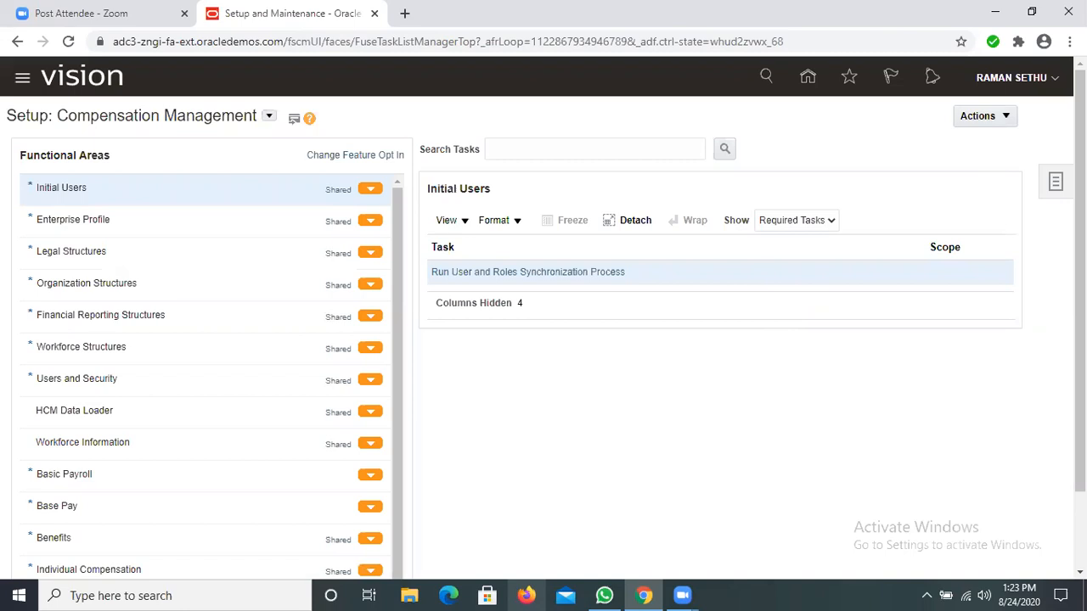
left_click(1060, 186)
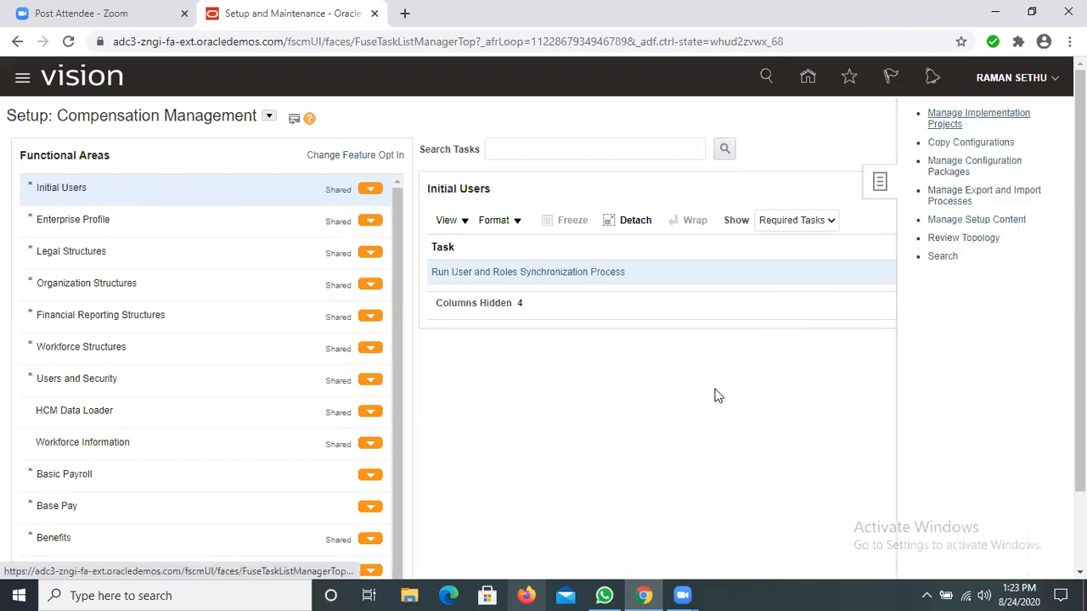
left_click(896, 319)
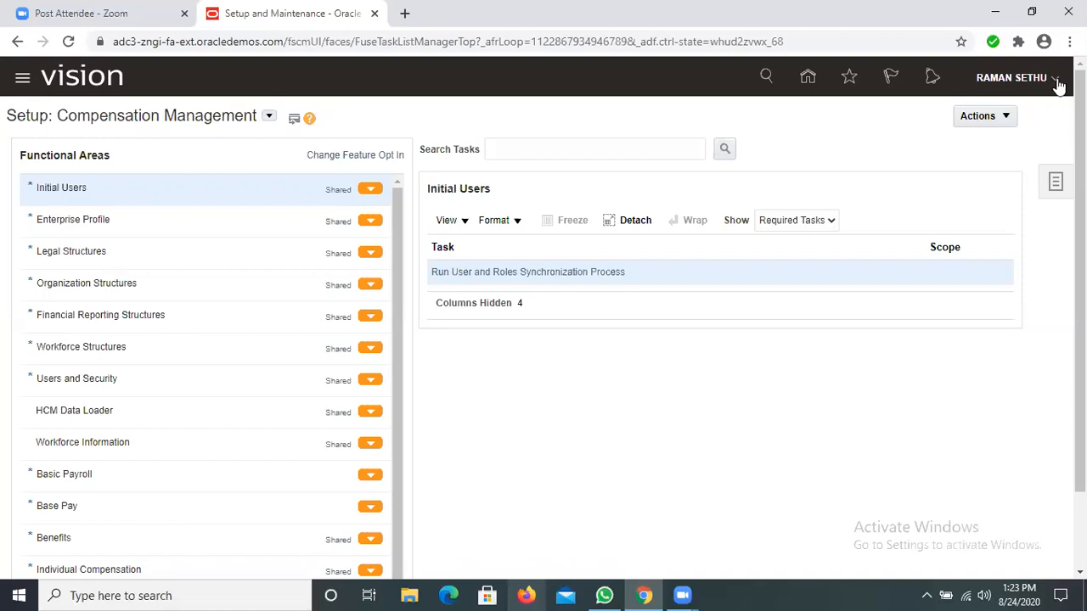
Step: Go to the Scheduled Processes page among the application's tools
left_click(26, 84)
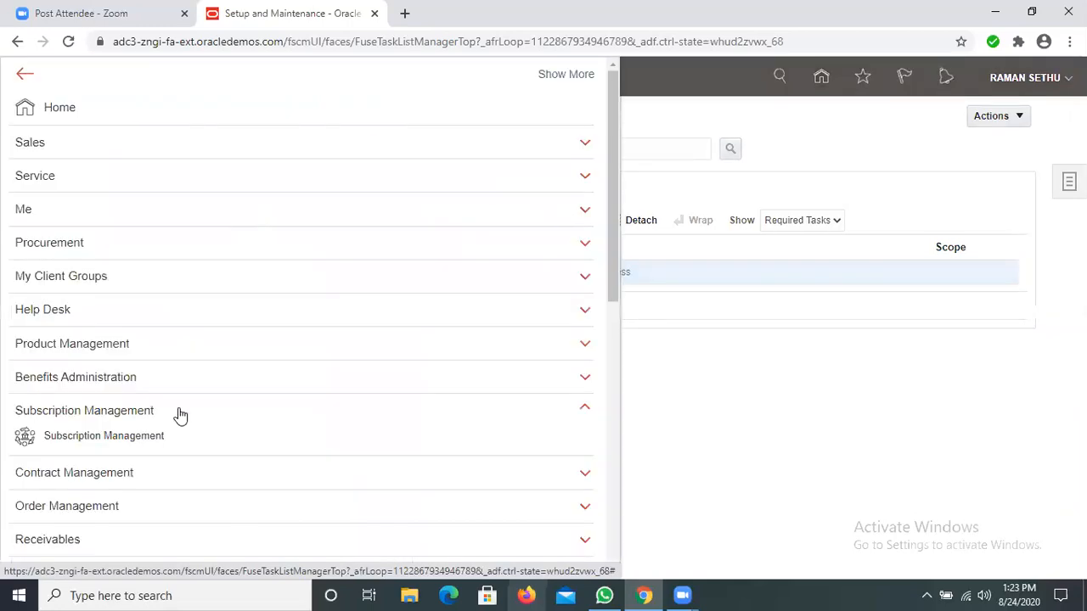
scroll(180, 415, "down", 4)
scroll(49, 261, "down", 3)
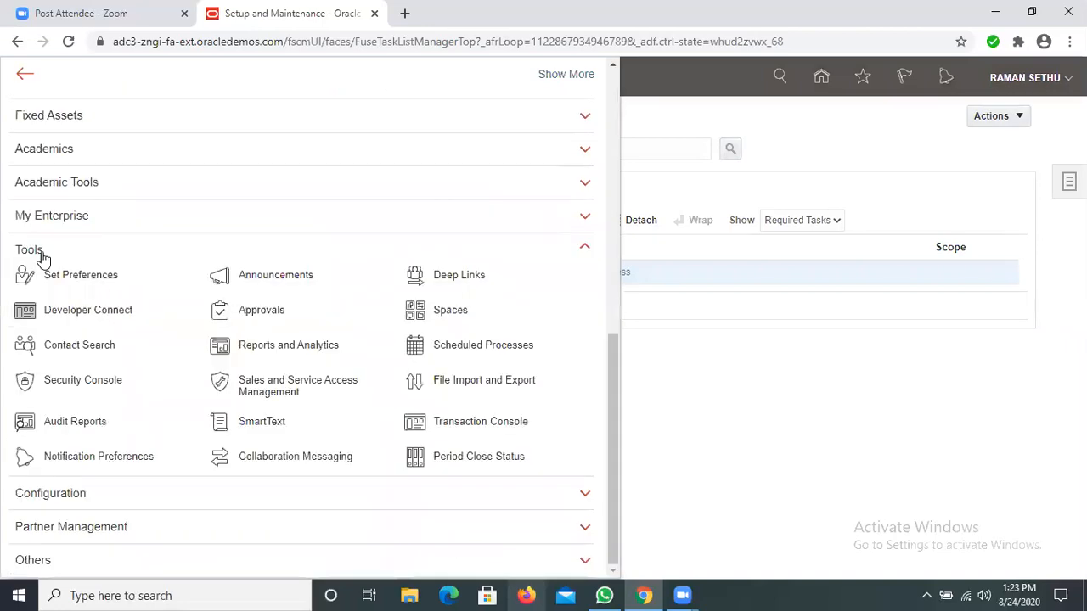
left_click(450, 345)
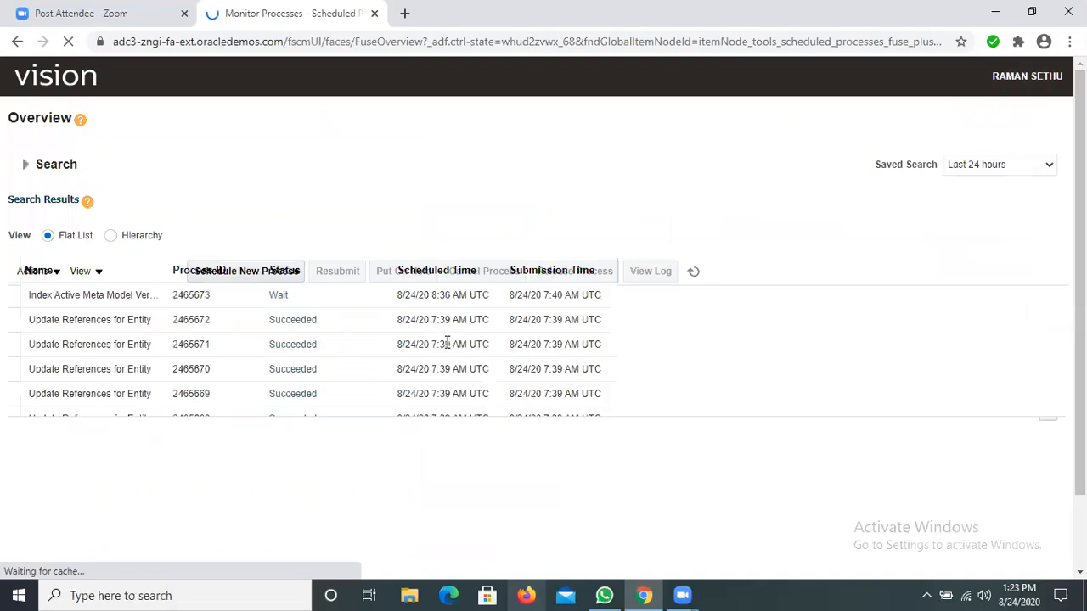
Step: Start scheduling a new process, search for LDAP, and choose the Retrieve Latest LDAP Changes job
left_click(178, 271)
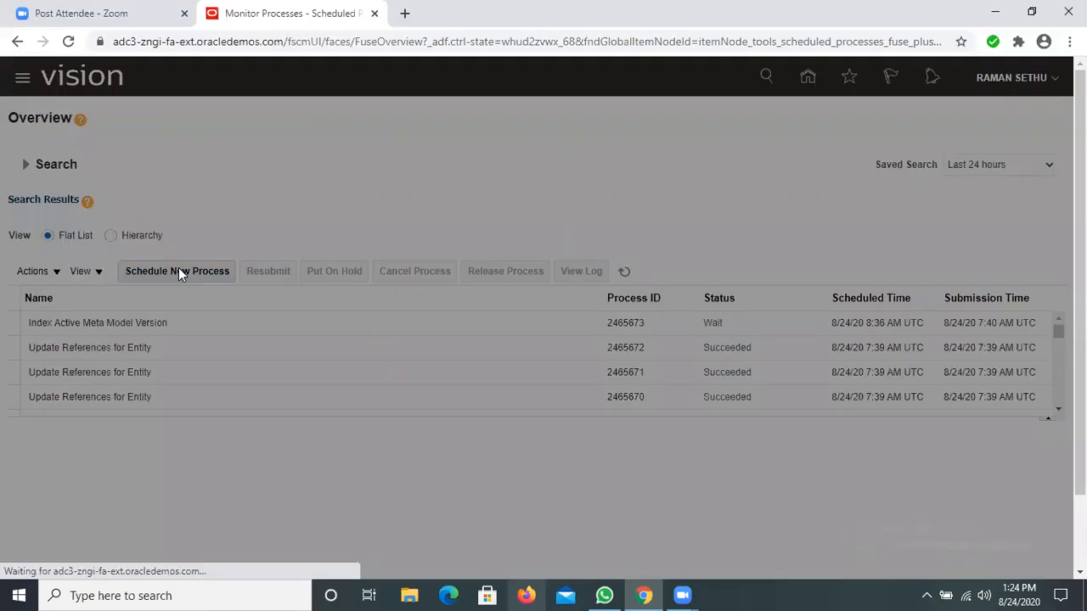
left_click(364, 279)
type("LDAP")
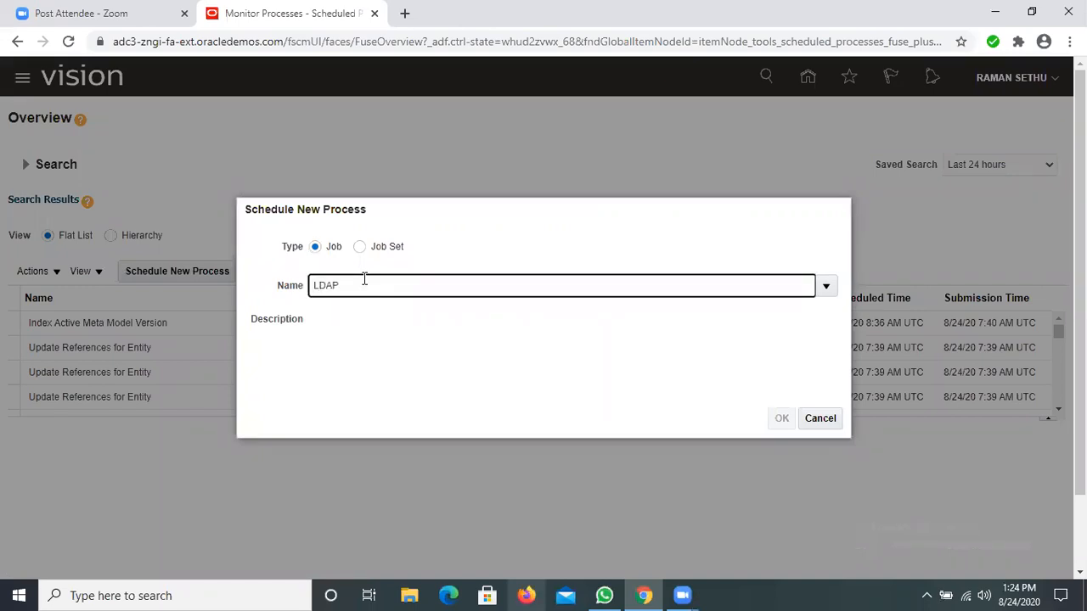
type("%")
key("BackSpace")
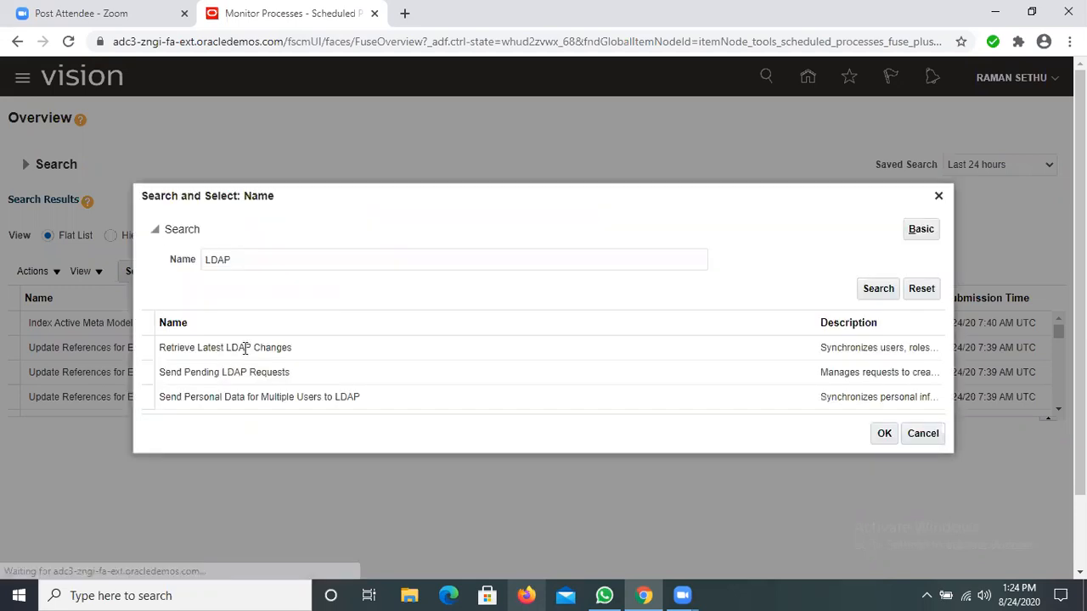
left_click(244, 348)
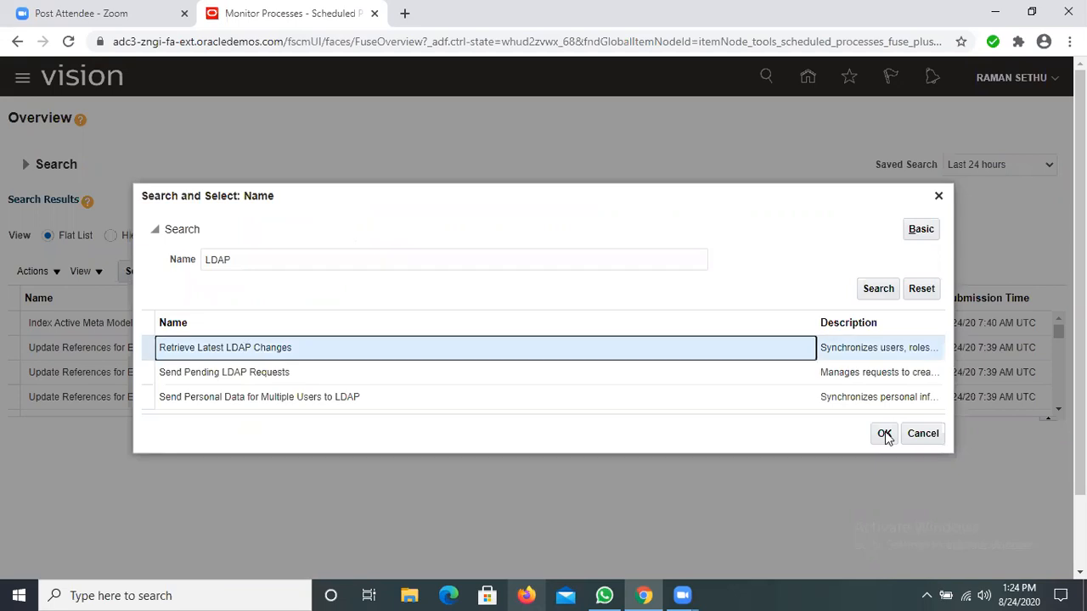
left_click(886, 434)
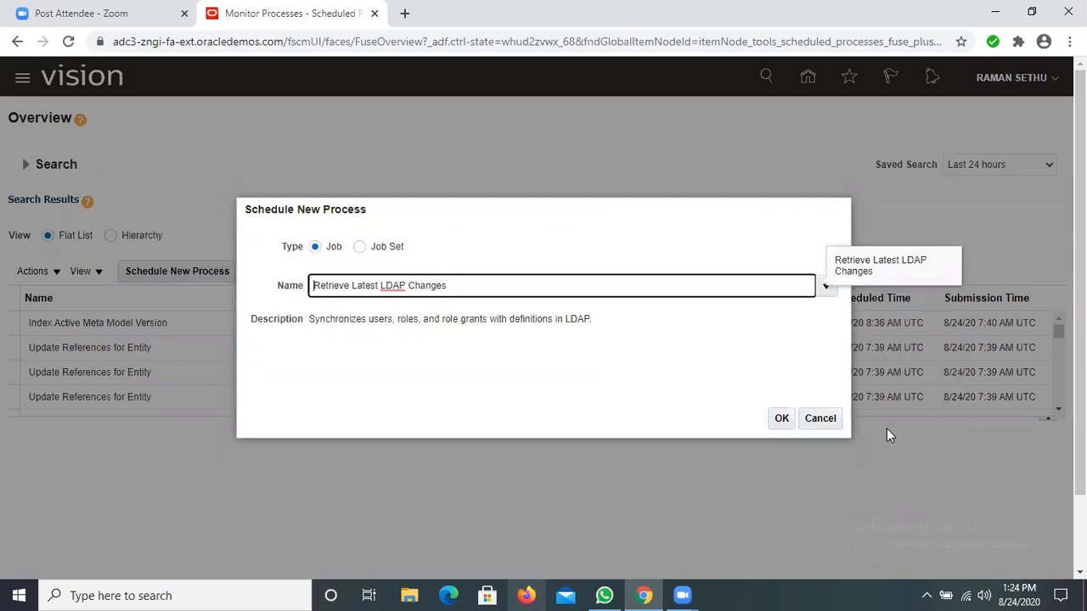
Step: Confirm the Retrieve Latest LDAP Changes job, submit it to run as soon as possible, and refresh the process list
left_click(781, 419)
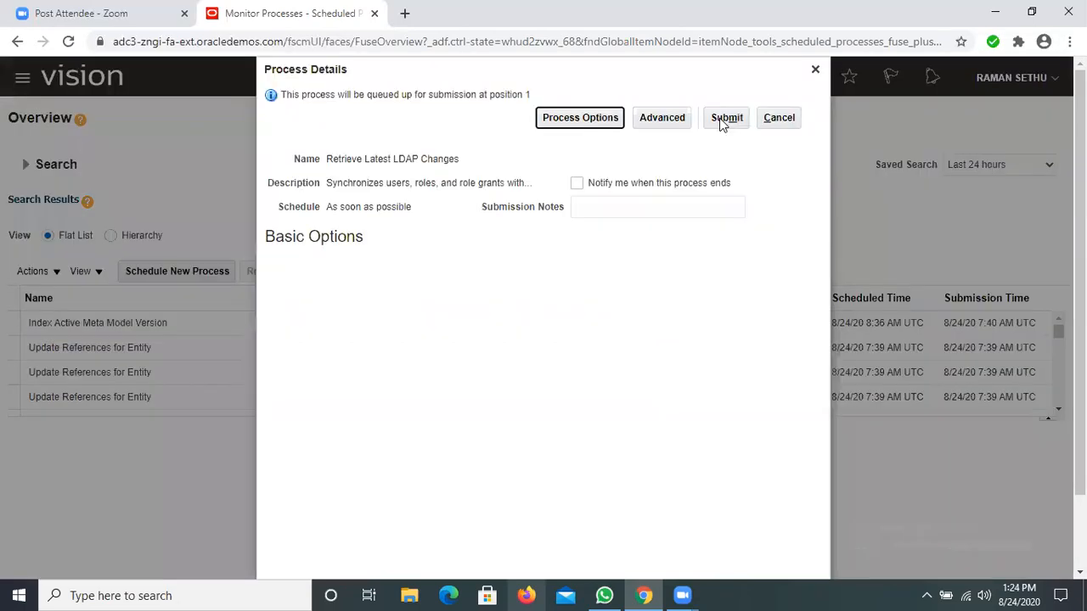
left_click(722, 120)
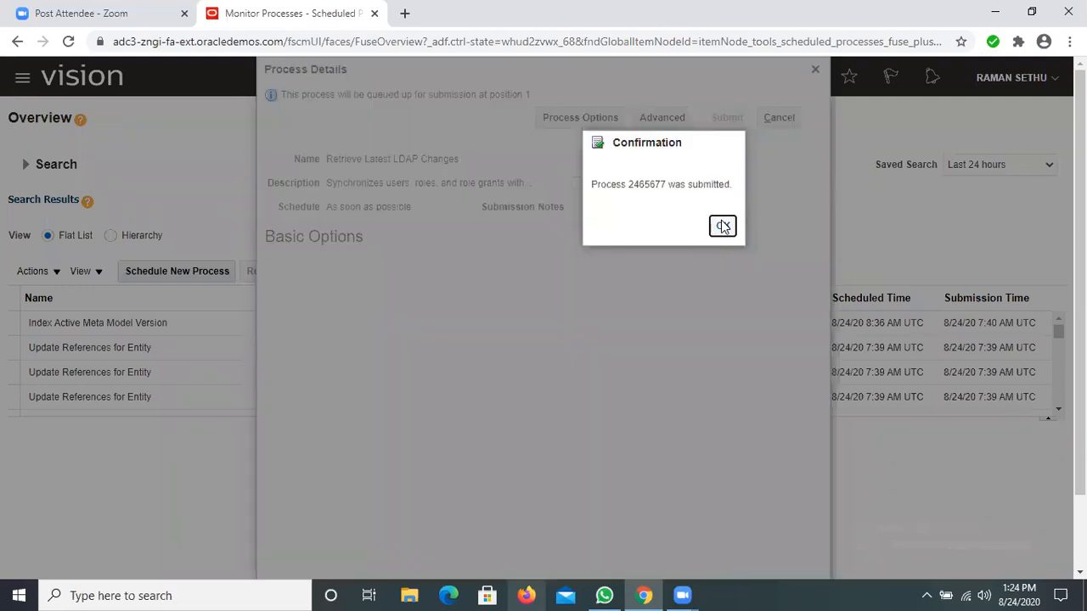
left_click(722, 223)
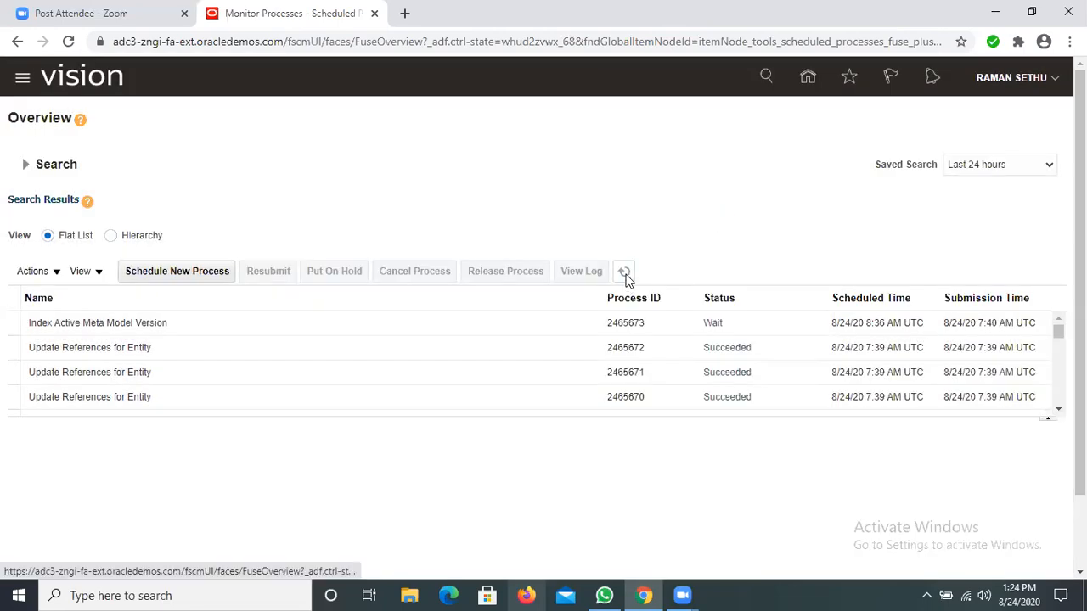
left_click(625, 272)
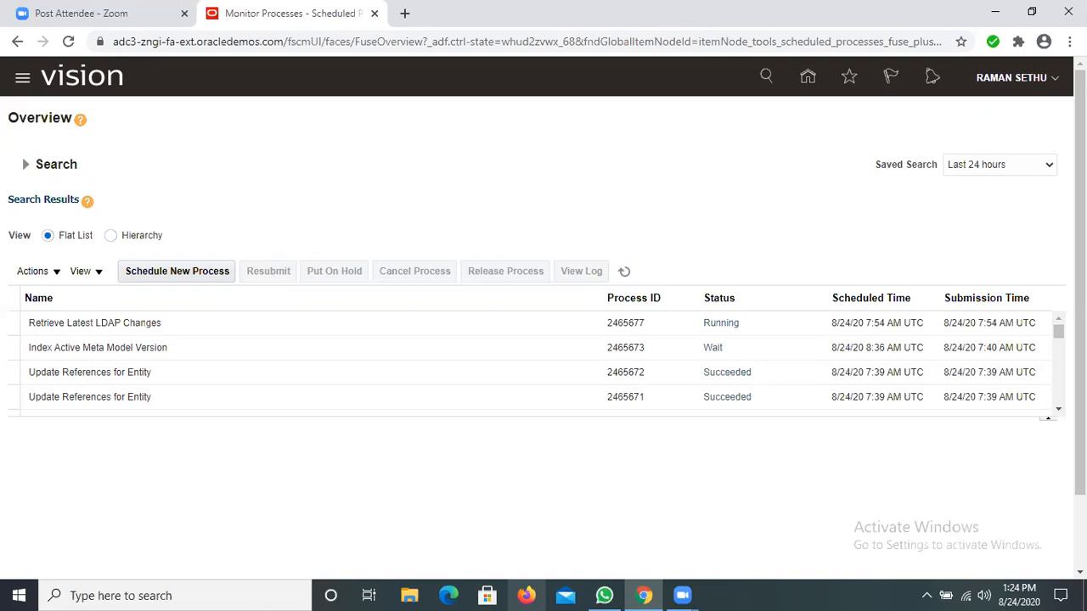
Step: Open Setup and Maintenance and sign out of the current account
left_click(1056, 80)
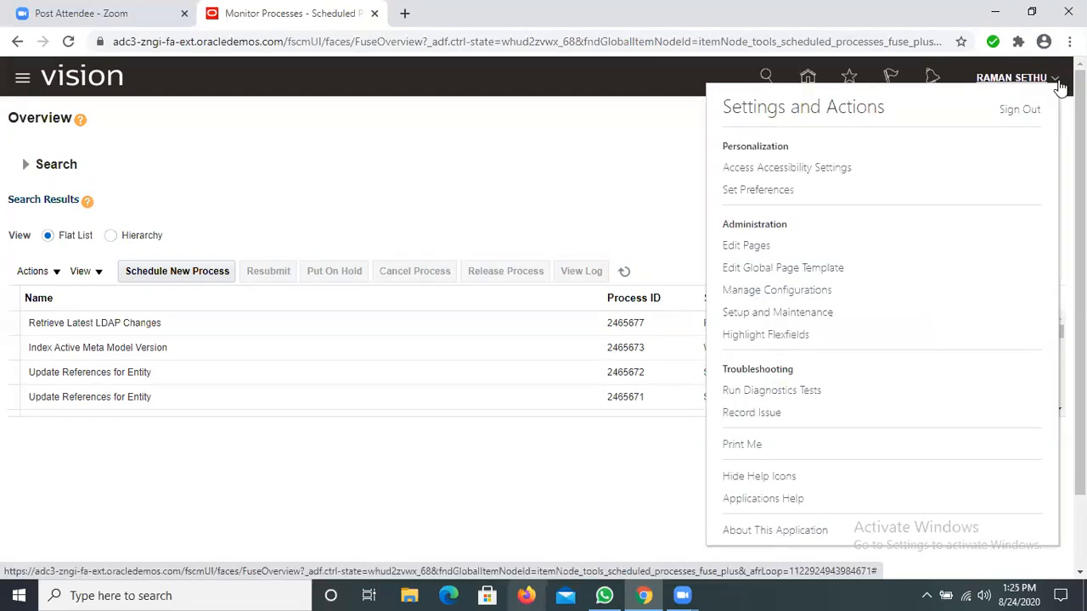
left_click(768, 313)
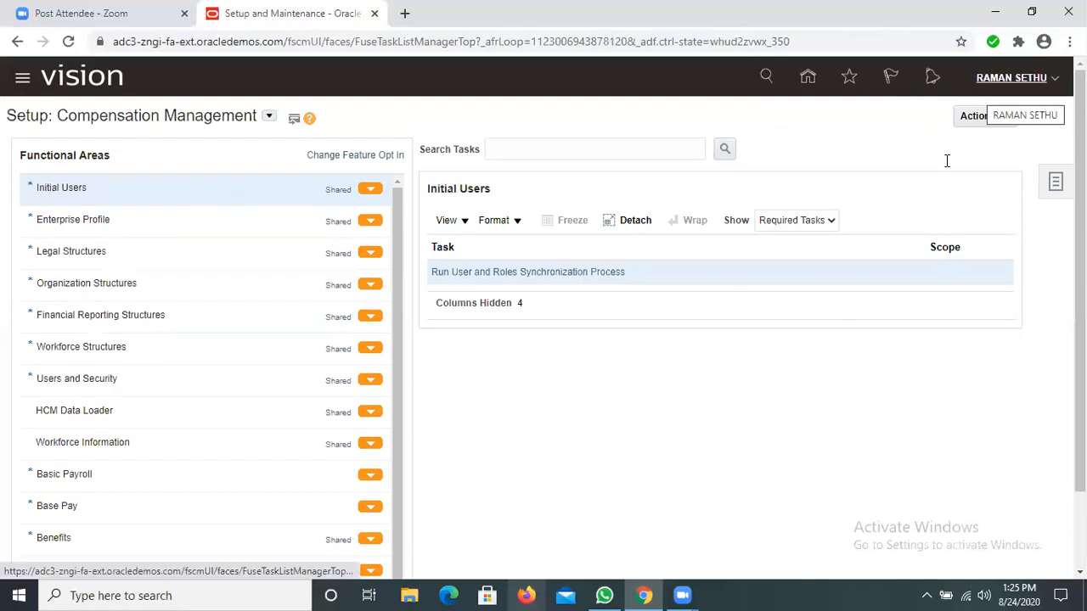
left_click(1054, 81)
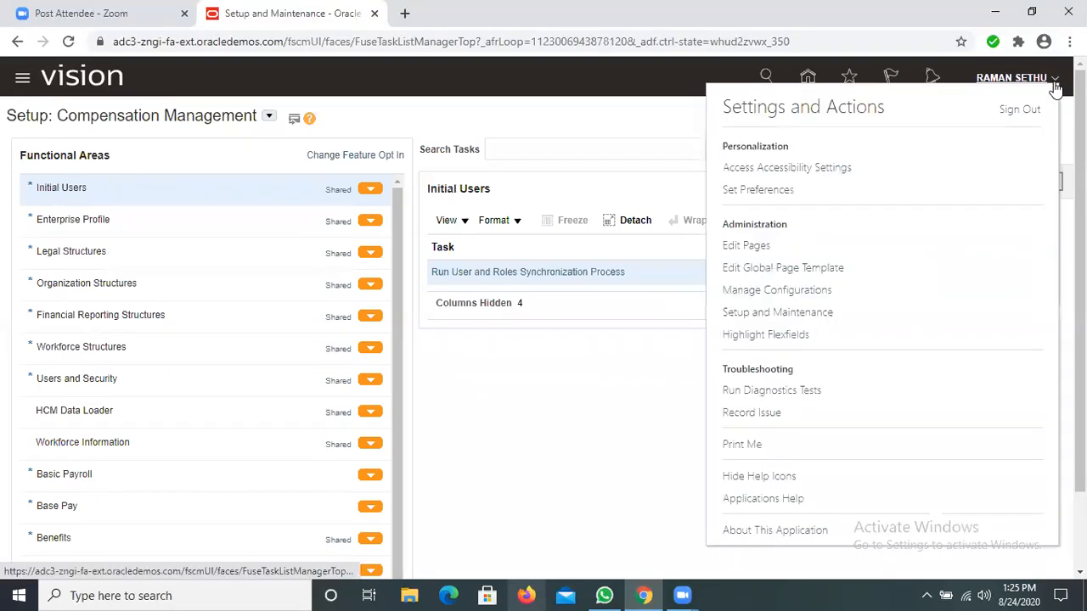
left_click(1054, 81)
left_click(1054, 80)
left_click(1019, 110)
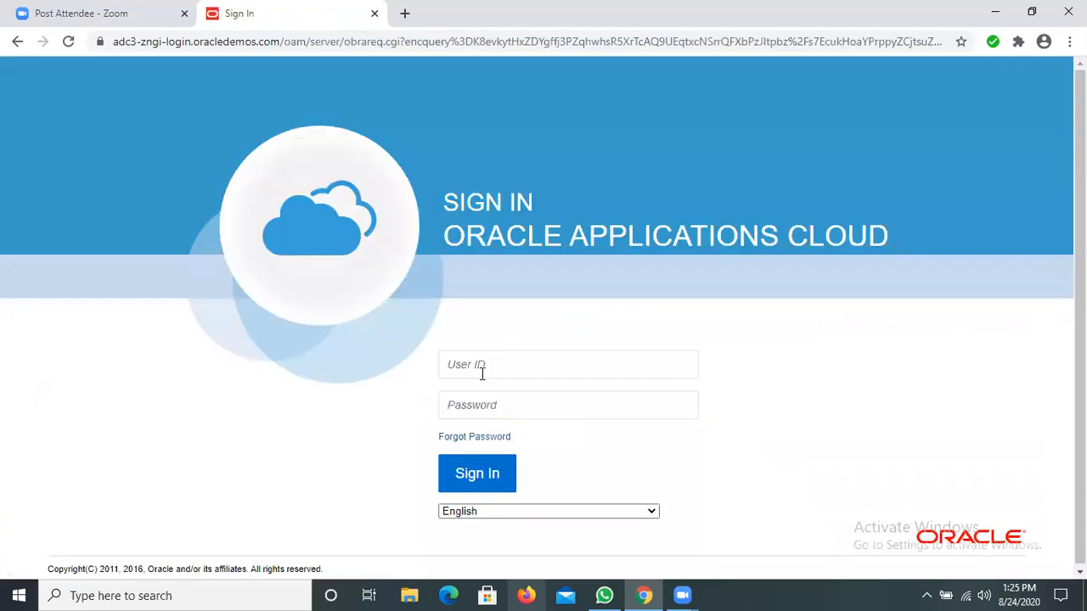
Step: Try to sign in to Oracle Applications Cloud with the new account's user ID and password
left_click(482, 373)
type("BUDDY")
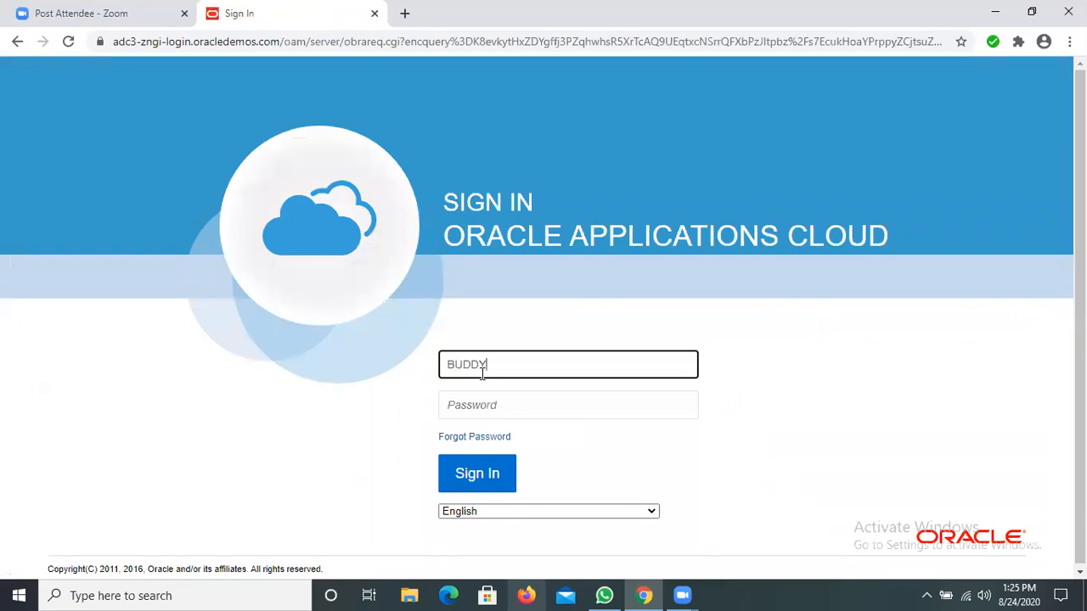
type("PHARMA")
left_click(475, 409)
type("•")
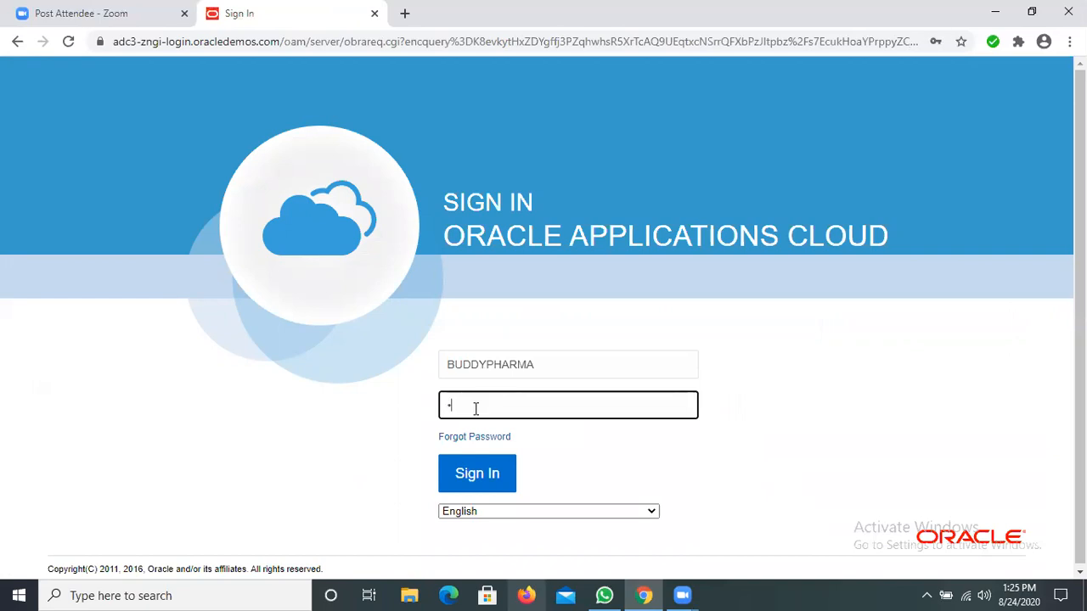
type("•••••••")
left_click(467, 474)
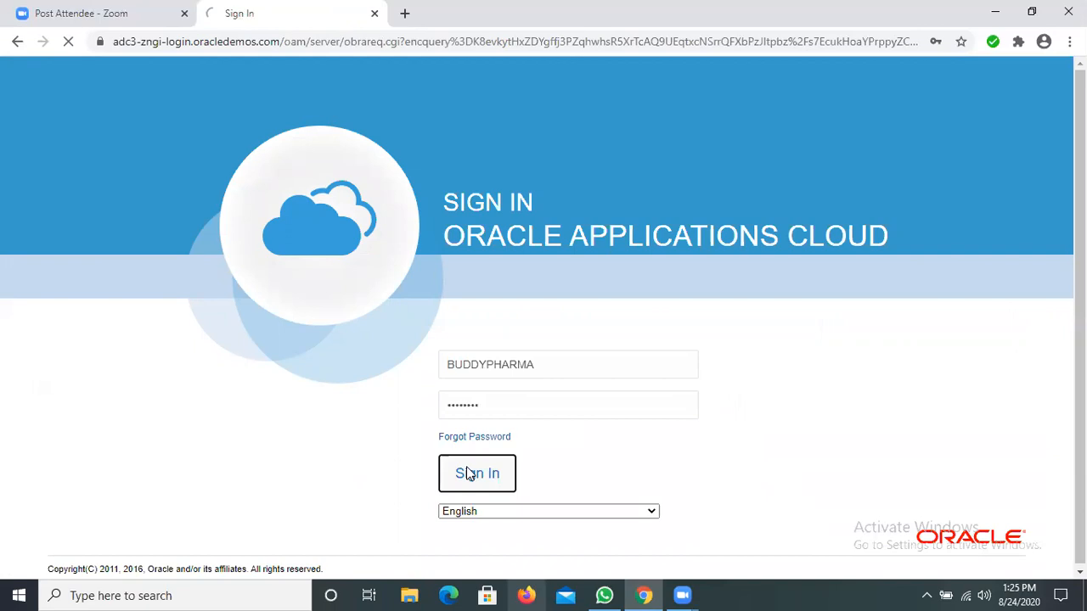
Step: Re-enter the new account's user ID and password and try the sign-in again
left_click(525, 368)
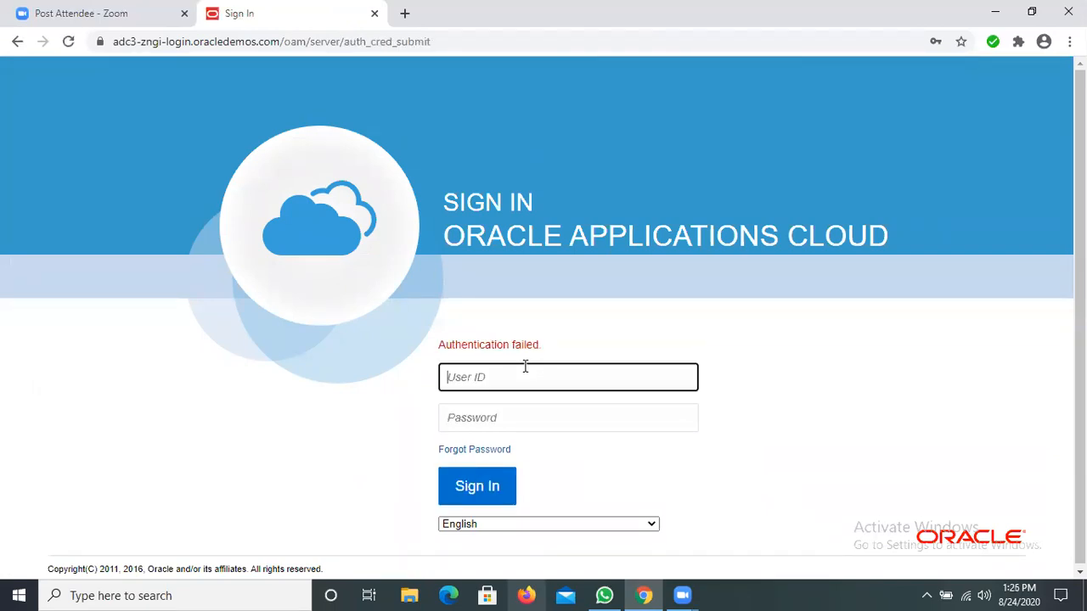
type("BUDDYPHARMA")
left_click(504, 406)
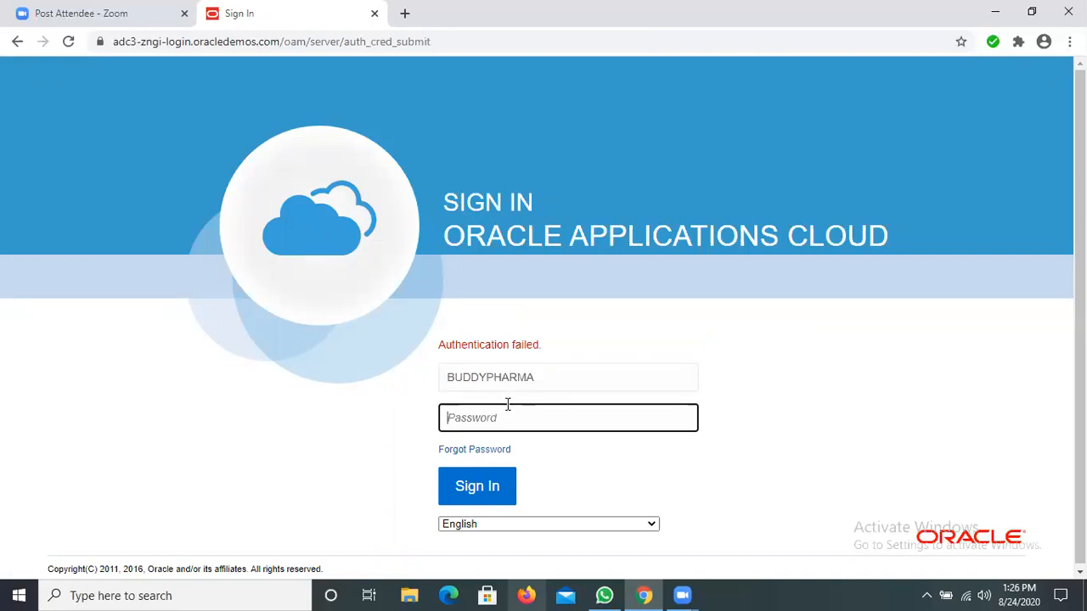
type("password")
left_click(477, 498)
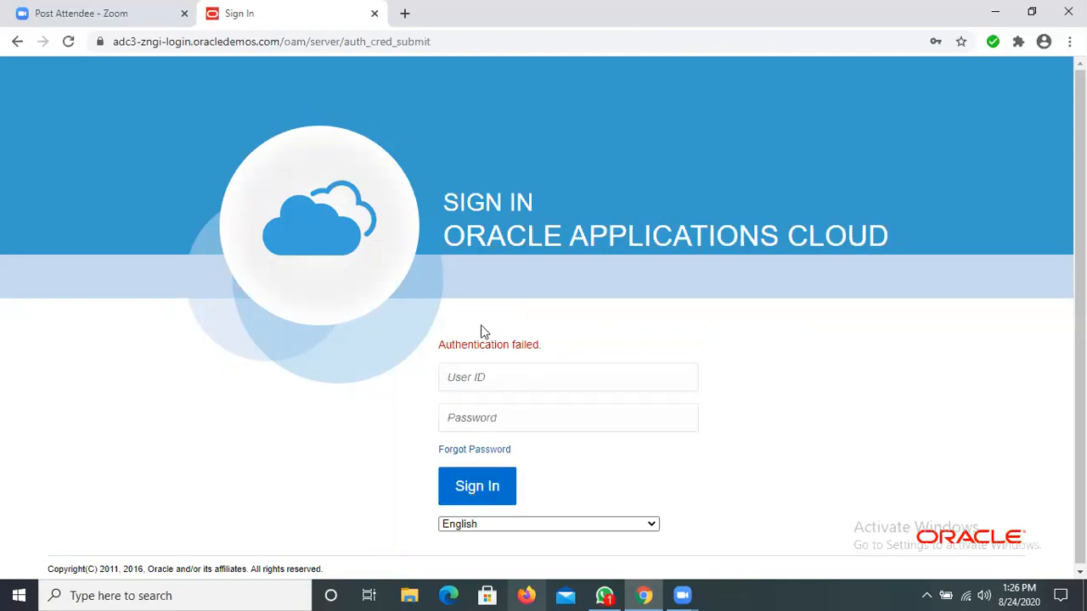
Step: Sign in with the original administrator account by entering its user ID and password
left_click(488, 374)
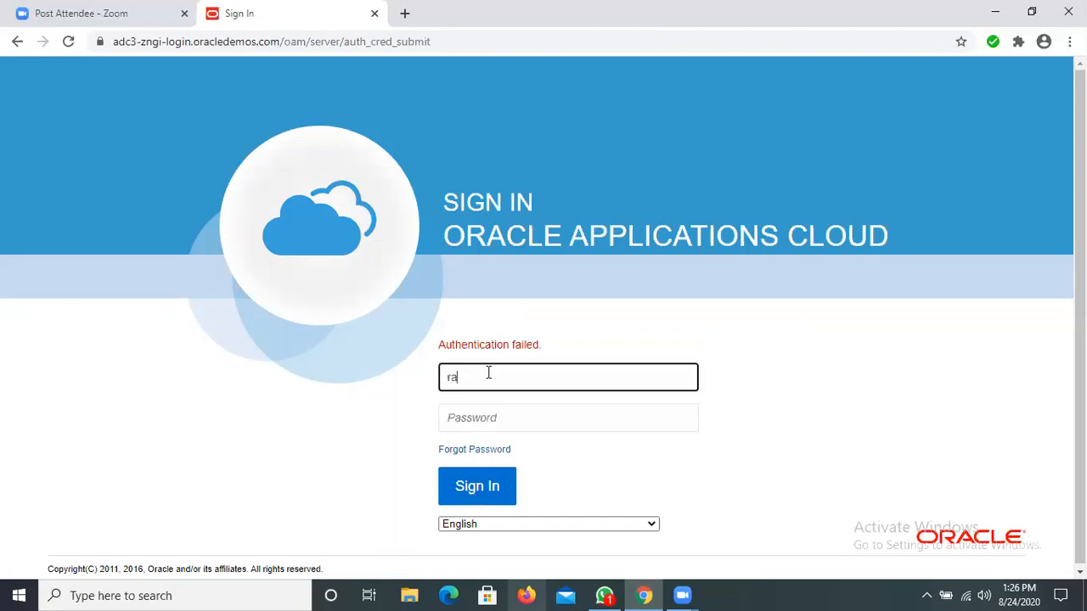
left_click(479, 420)
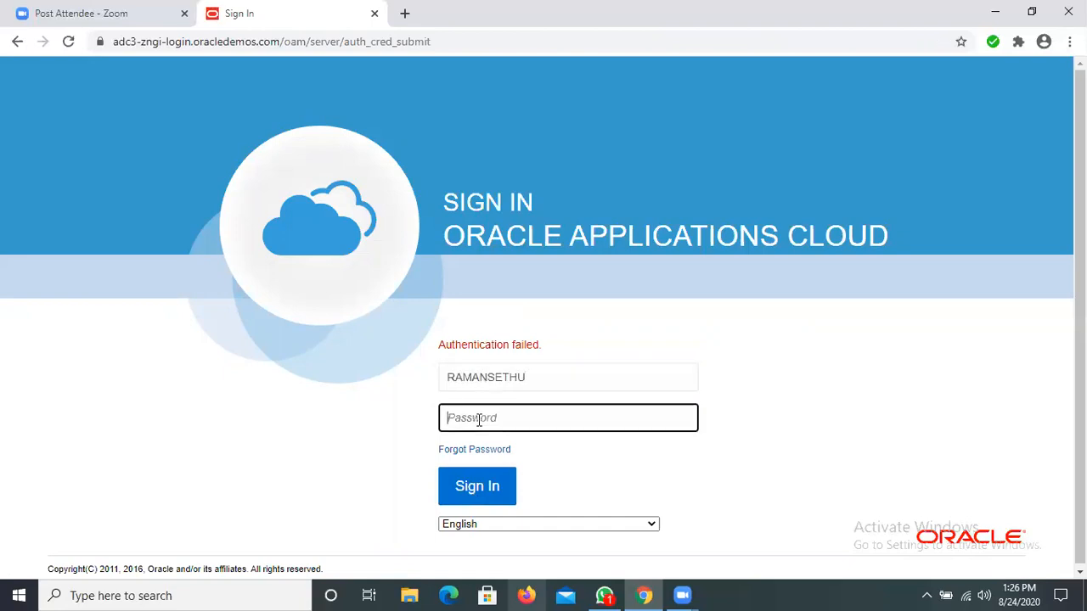
type("•••••••")
left_click(490, 481)
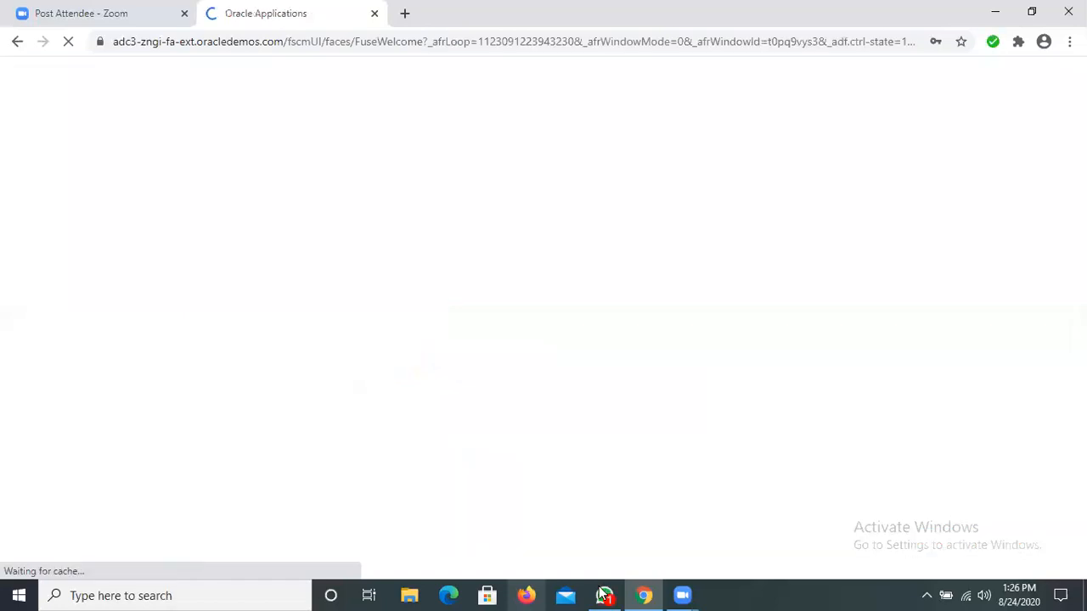
left_click(605, 595)
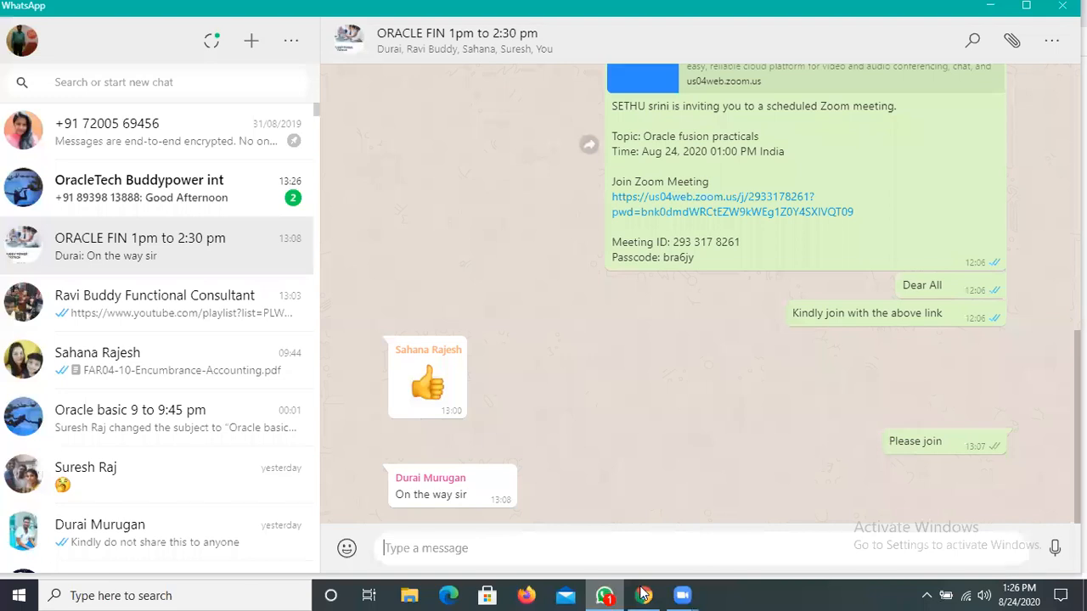
left_click(644, 596)
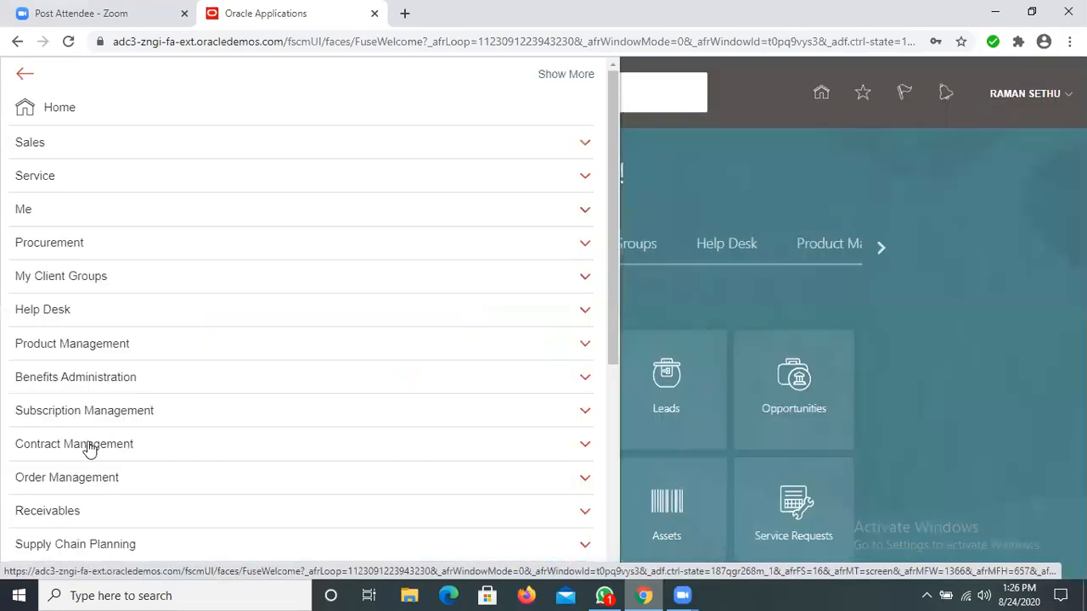
Step: Go to the Security Console and show its Users page
scroll(87, 445, "down", 6)
left_click(55, 467)
scroll(99, 493, "down", 1)
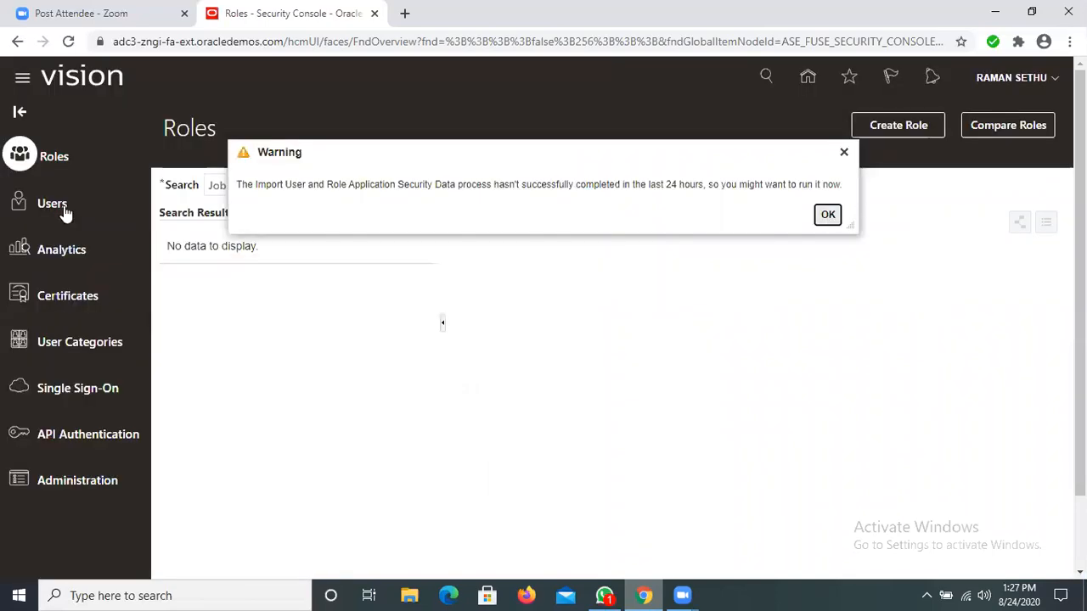
left_click(65, 210)
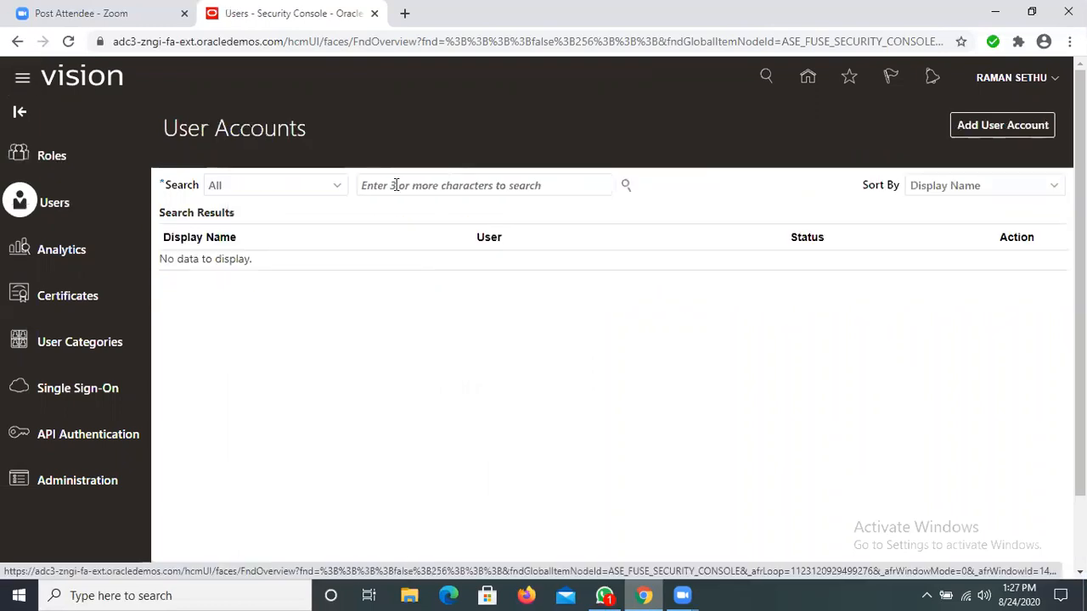
Step: Search the user accounts for the new user's first name and open the matching account to check its user name and roles
left_click(396, 185)
type("bu")
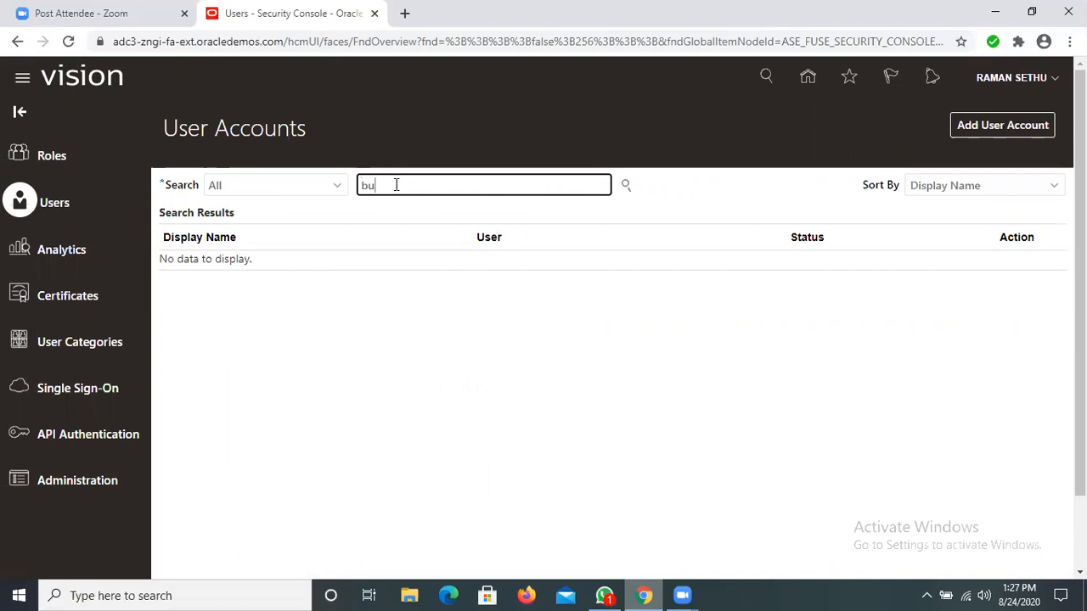
type("ddy")
left_click(623, 183)
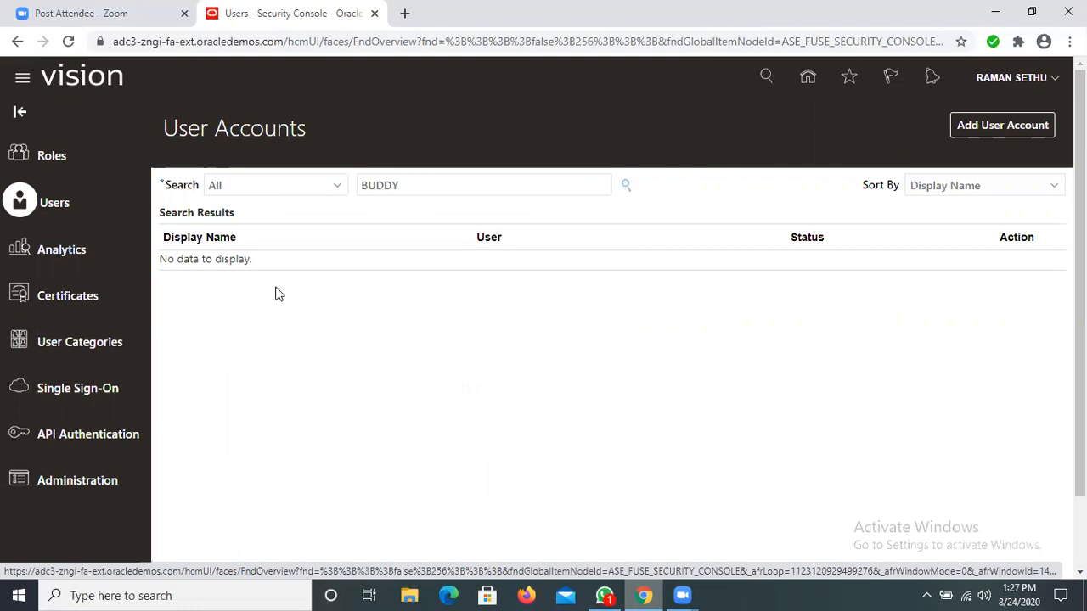
left_click(213, 280)
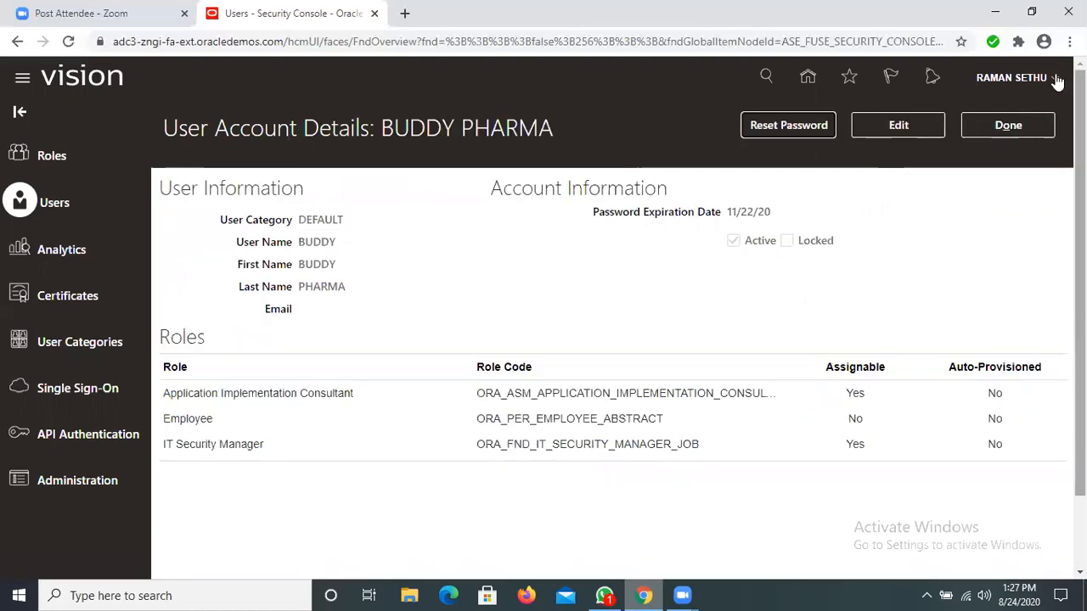
Step: Close the user account details and sign out of the administrator account
left_click(1017, 124)
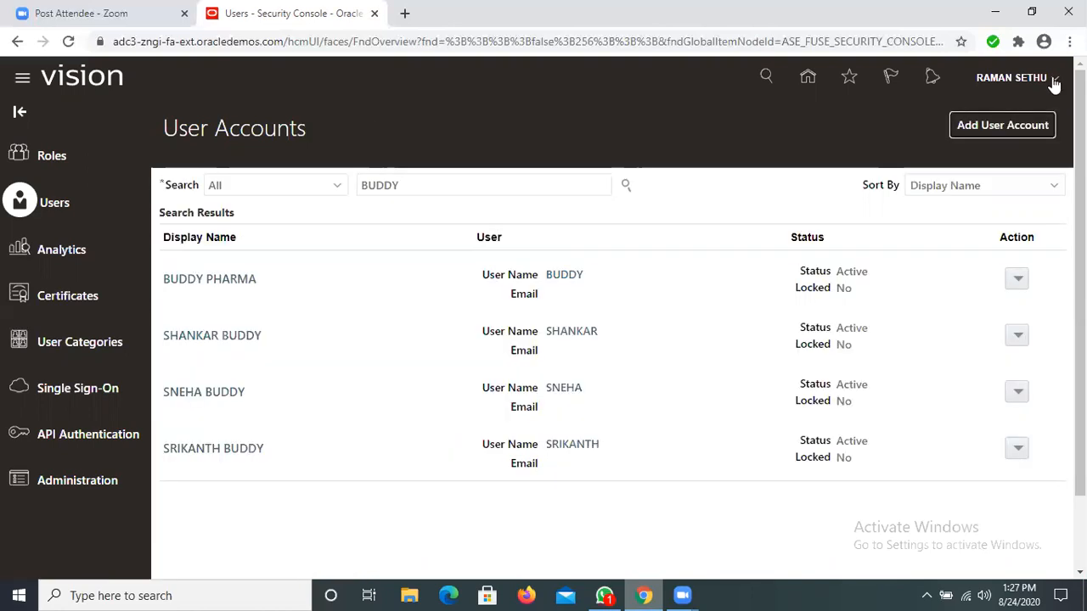
left_click(1015, 78)
left_click(1012, 111)
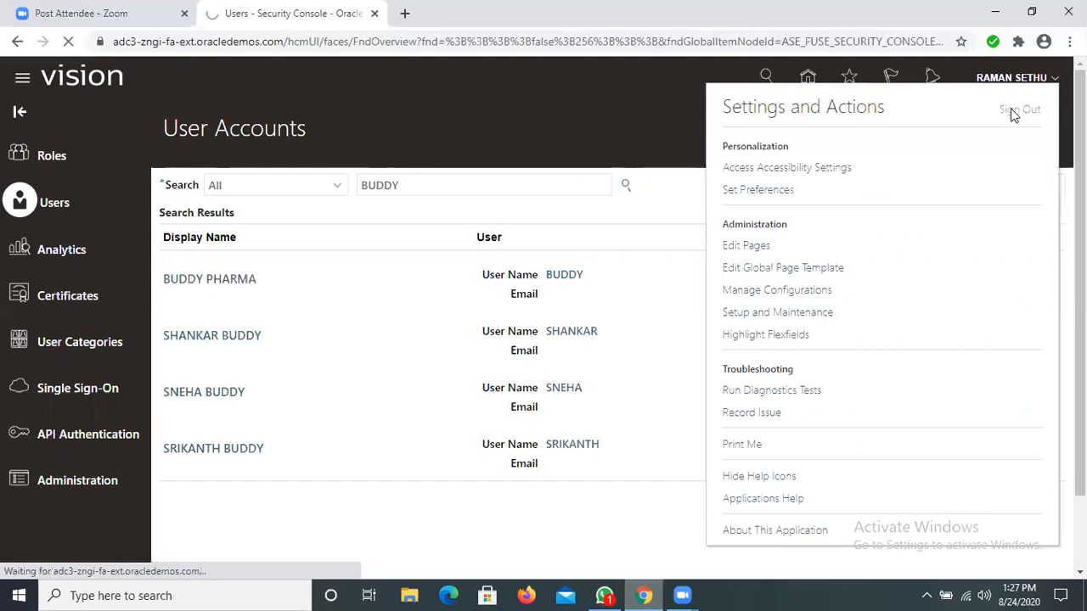
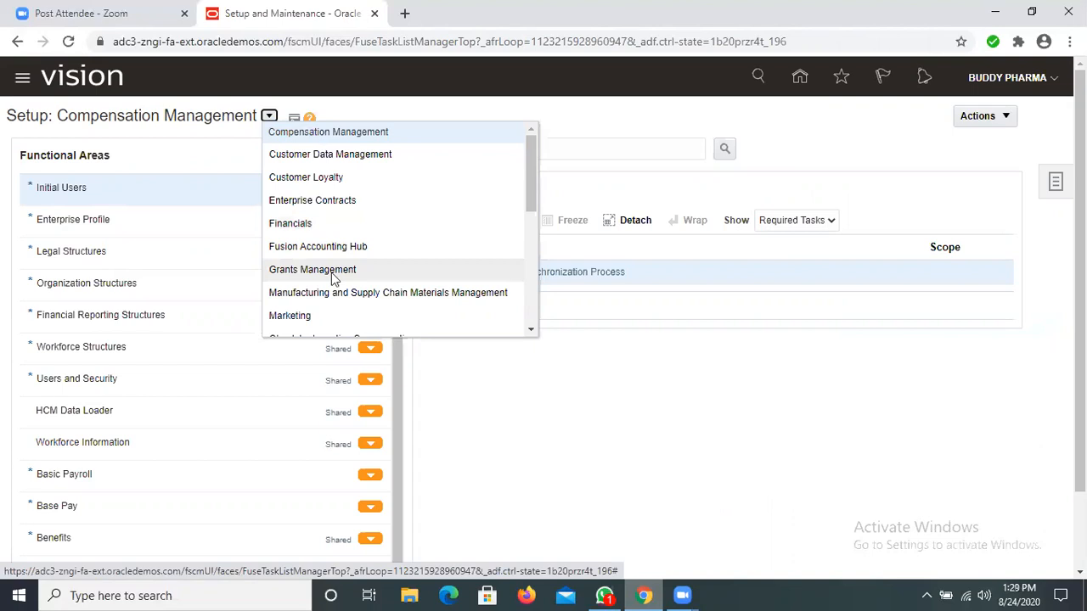
Step: Switch the setup offering to Financials and look through its functional areas
left_click(302, 223)
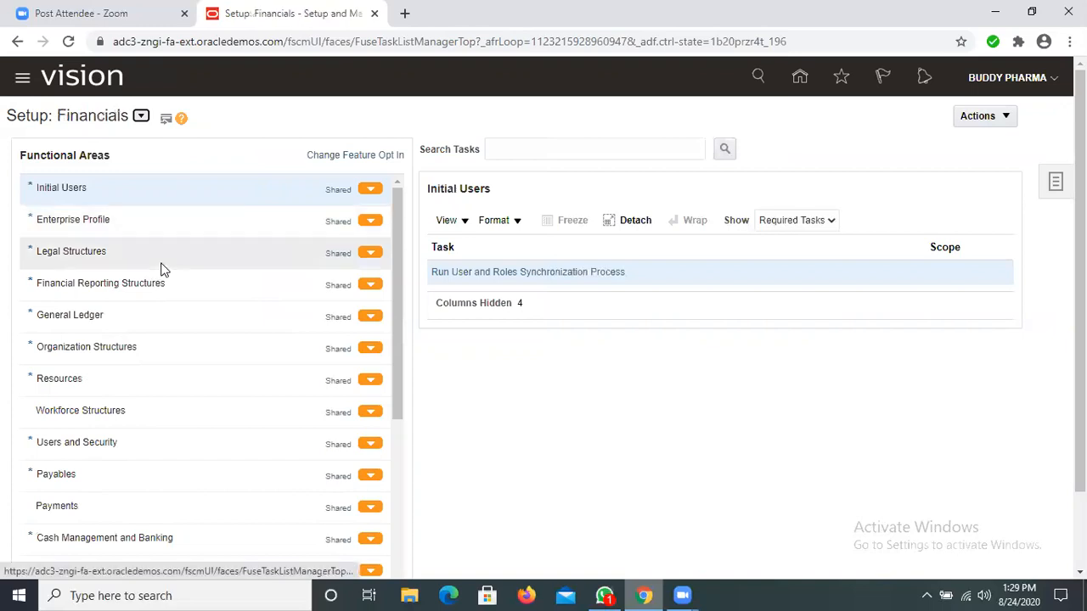
scroll(174, 278, "down", 2)
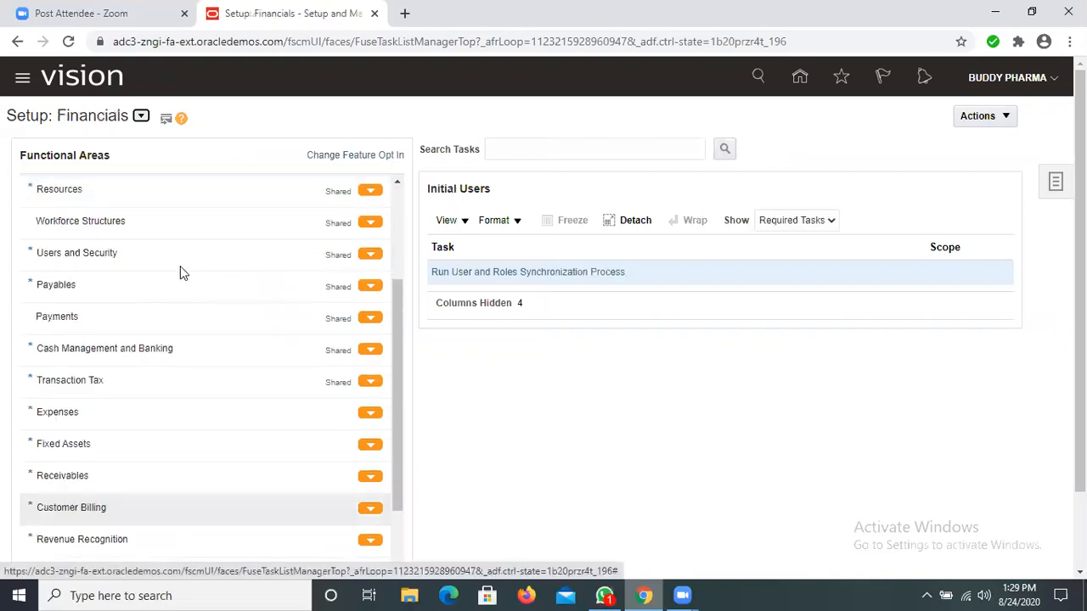
scroll(187, 274, "down", 2)
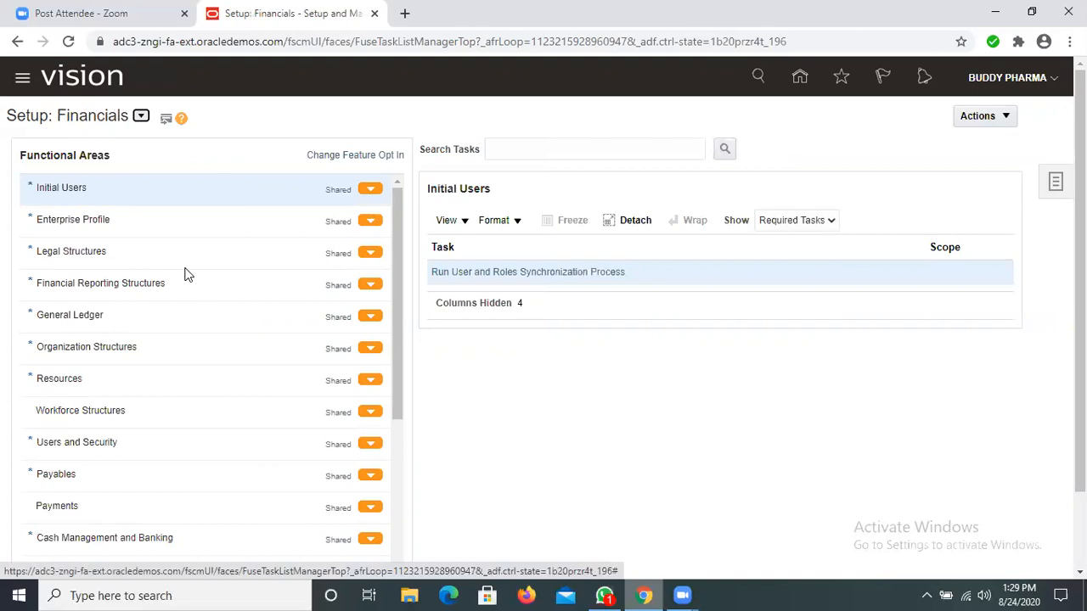
scroll(187, 279, "down", 3)
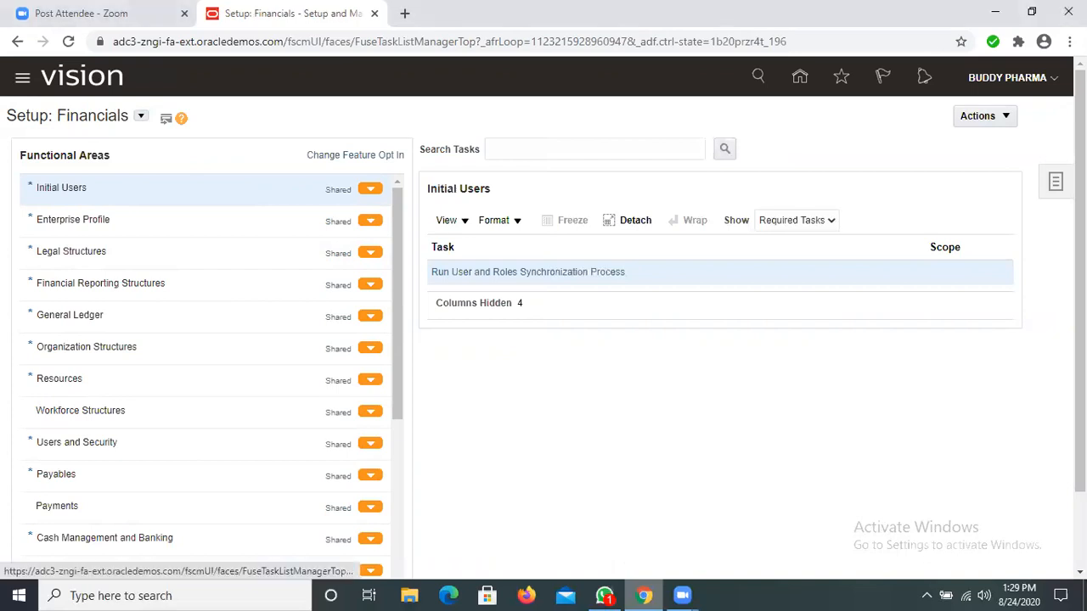
Step: Go to Manage Implementation Projects and start creating a new implementation project
left_click(1055, 185)
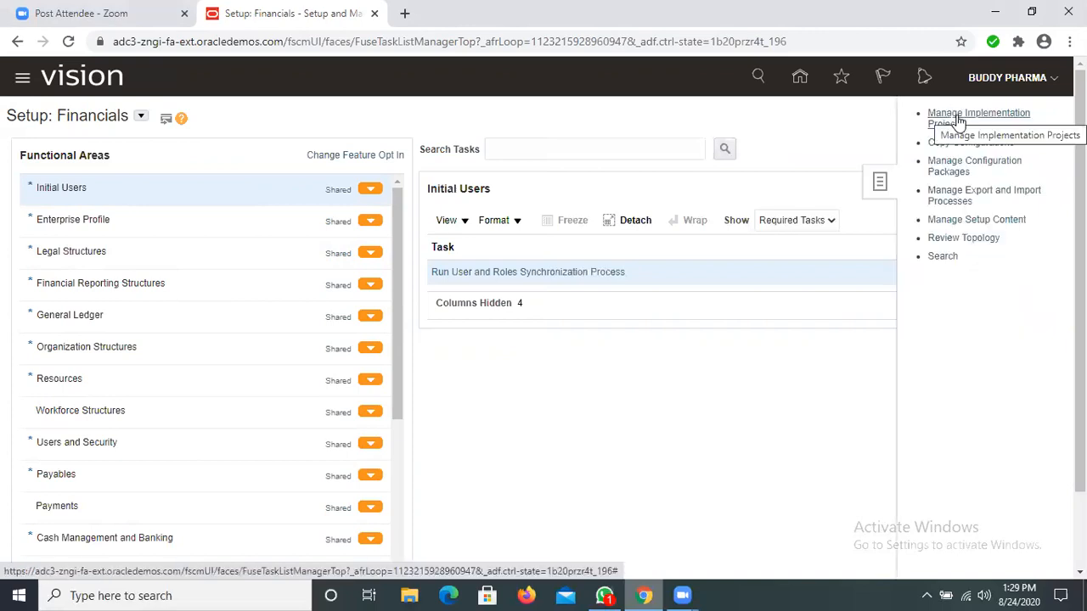
left_click(956, 115)
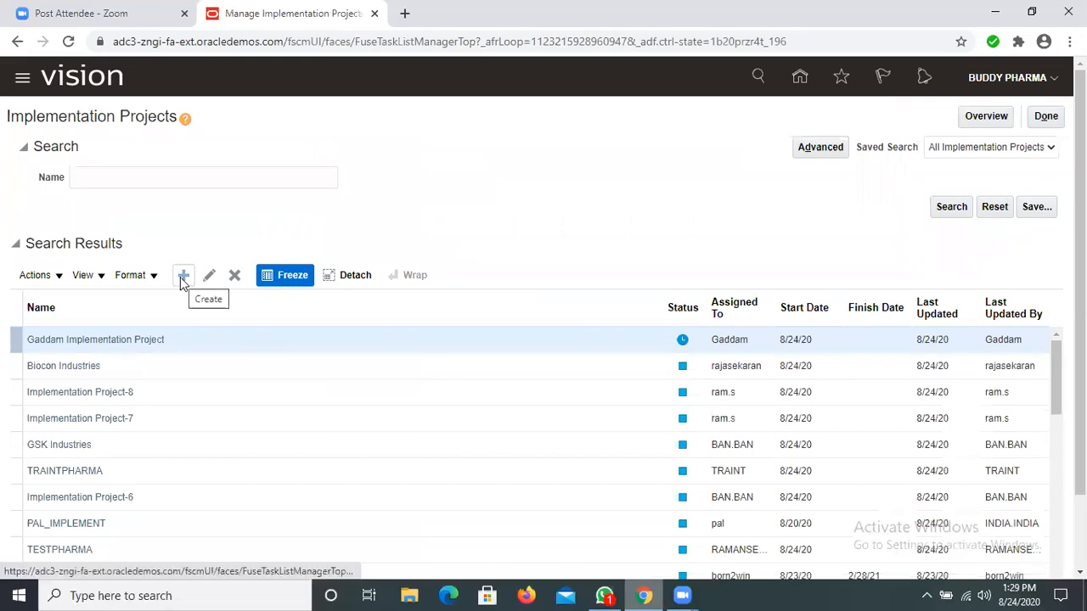
left_click(183, 277)
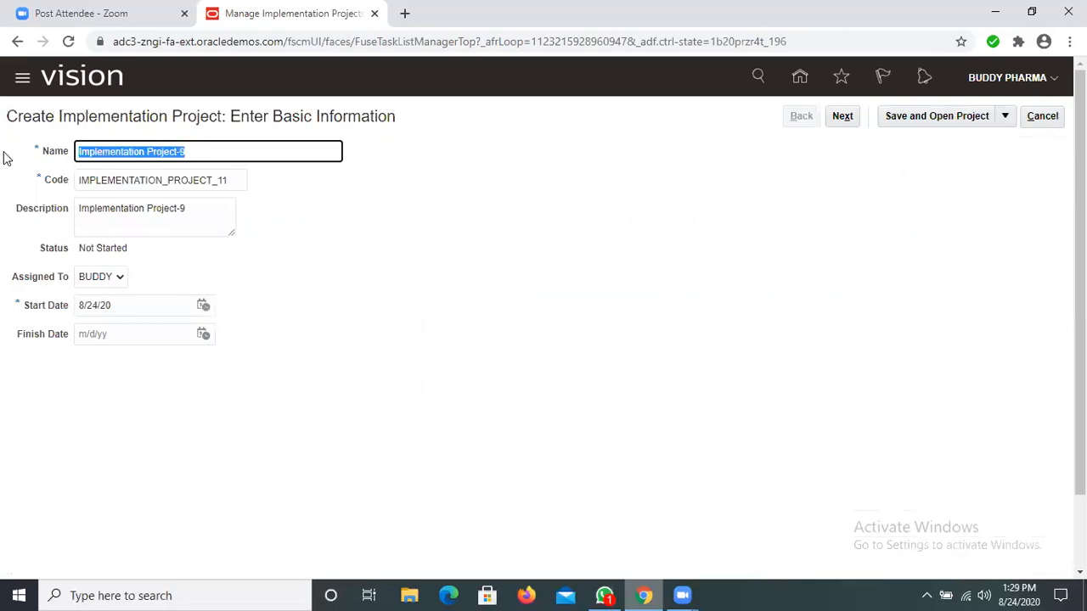
Step: Set the new project's name and code to BUDDYPHARMA and continue to the selection of offerings
type("b")
key("BackSpace")
type("BU")
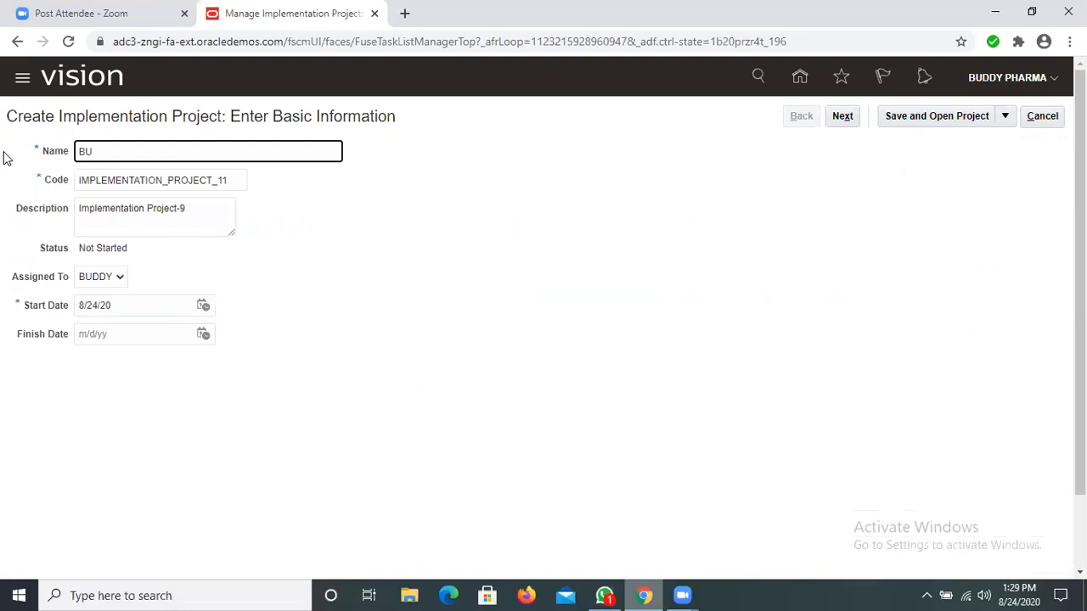
type("DDYPHARMA")
key("Tab")
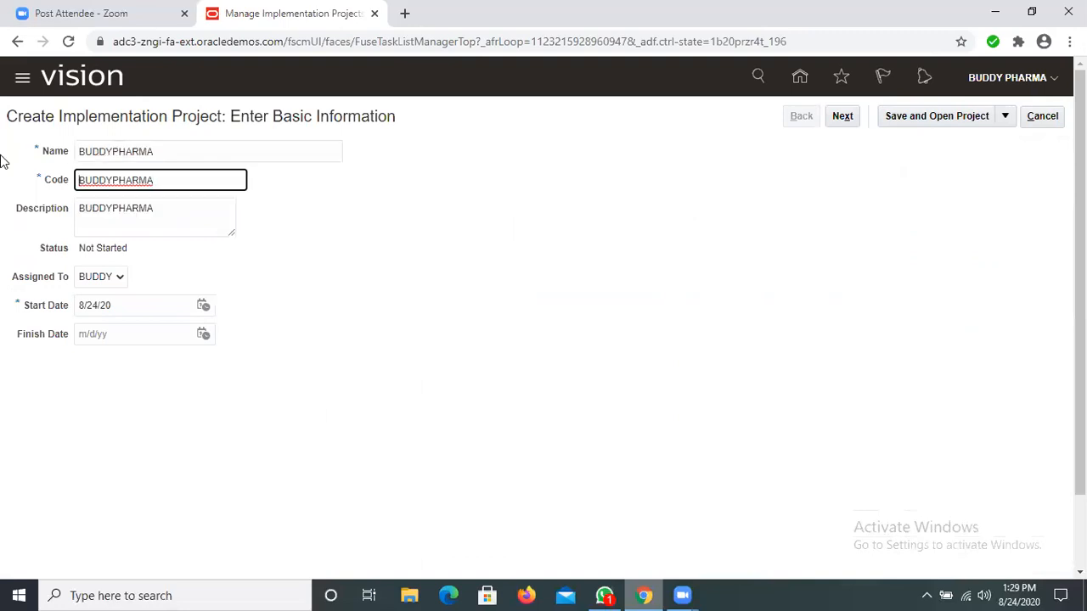
type("BUDDY")
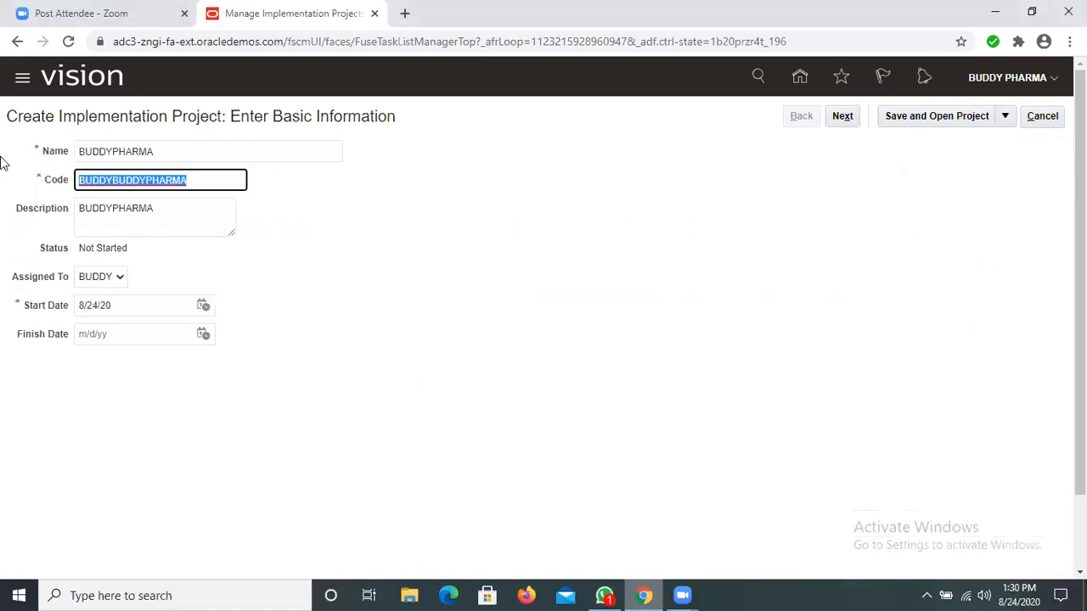
type("BUDD")
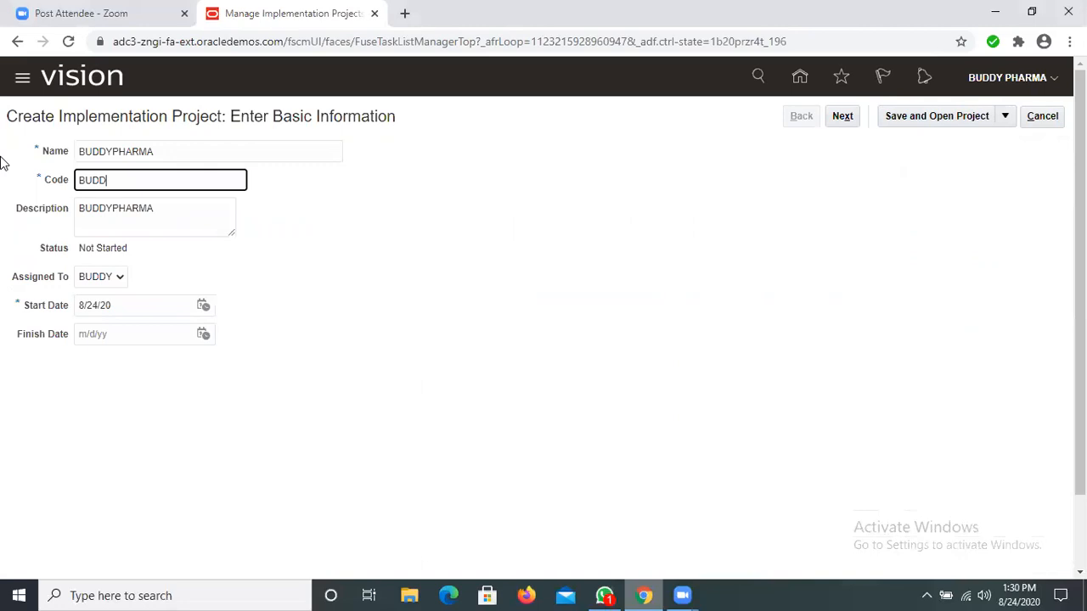
type("YPHARMA")
left_click(150, 259)
left_click(840, 116)
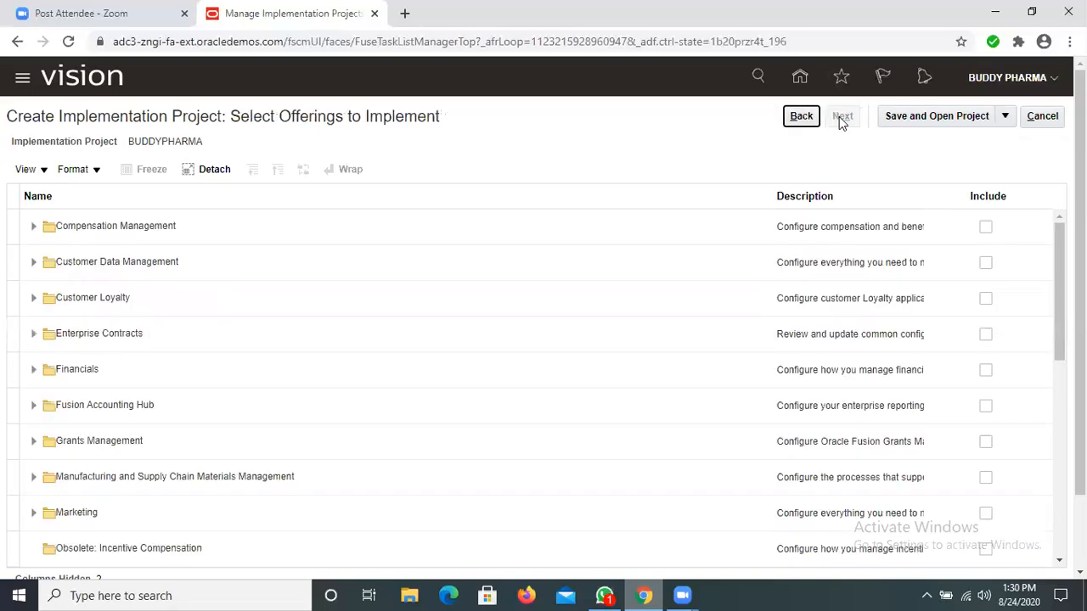
Step: Expand the Financials offering and include Supplier Invoice Processing, Expenses and Fixed Assets in the project
left_click(33, 371)
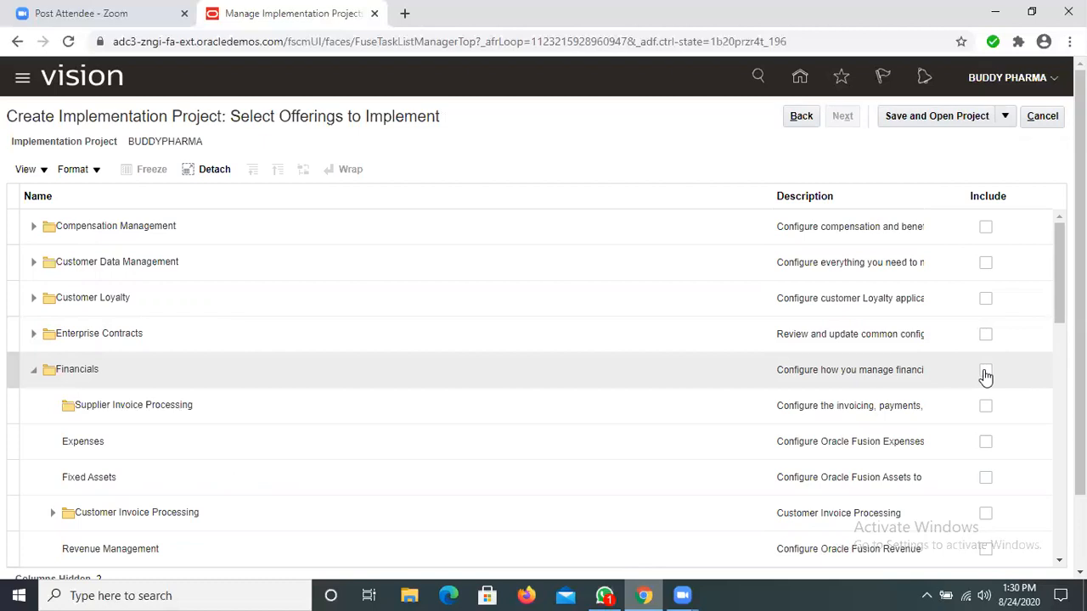
left_click(986, 408)
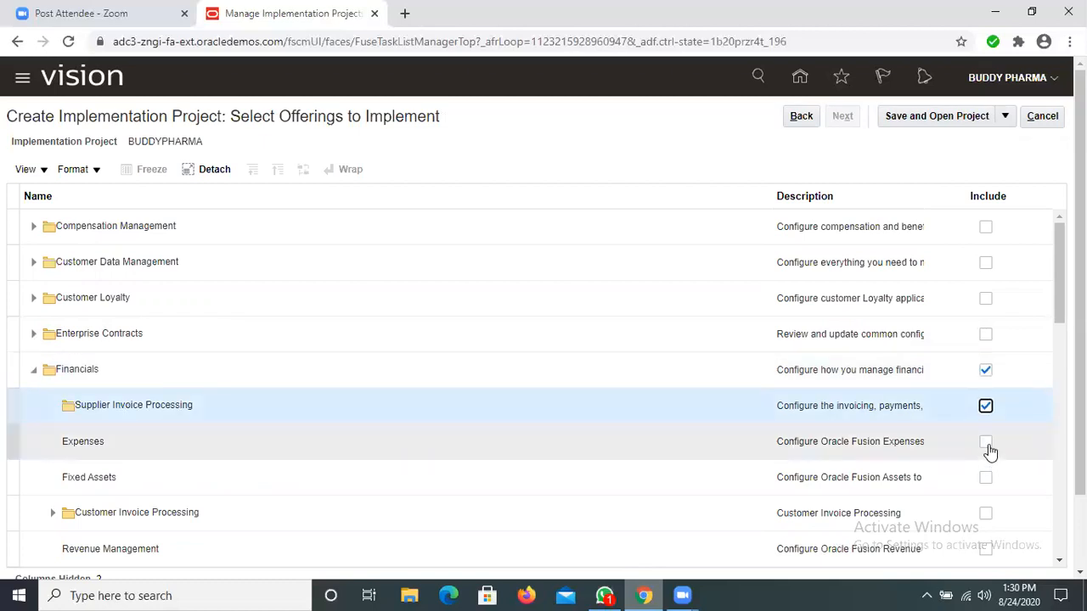
left_click(986, 444)
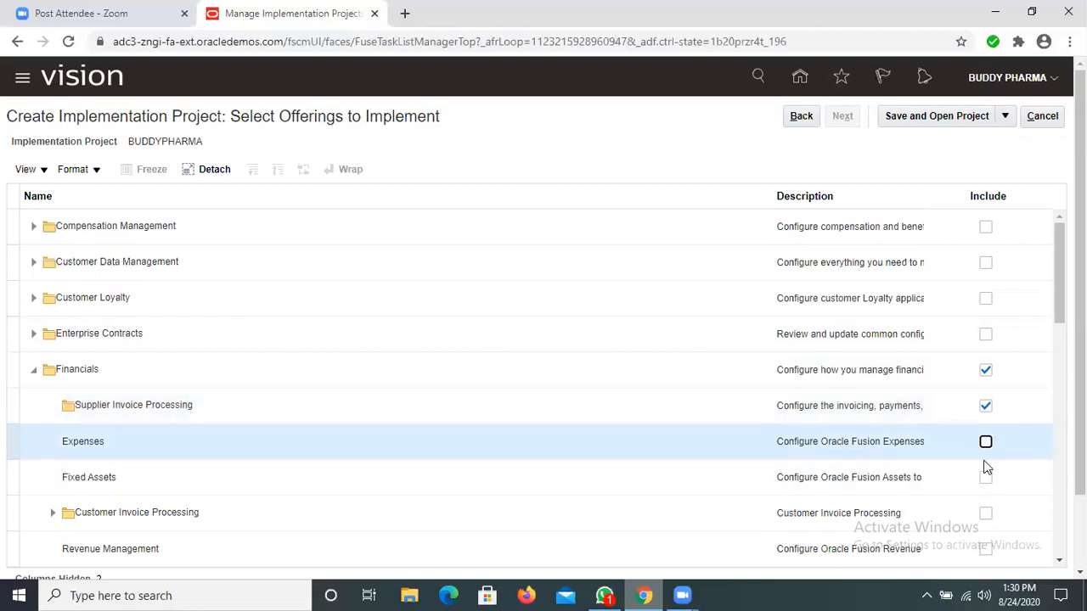
left_click(986, 443)
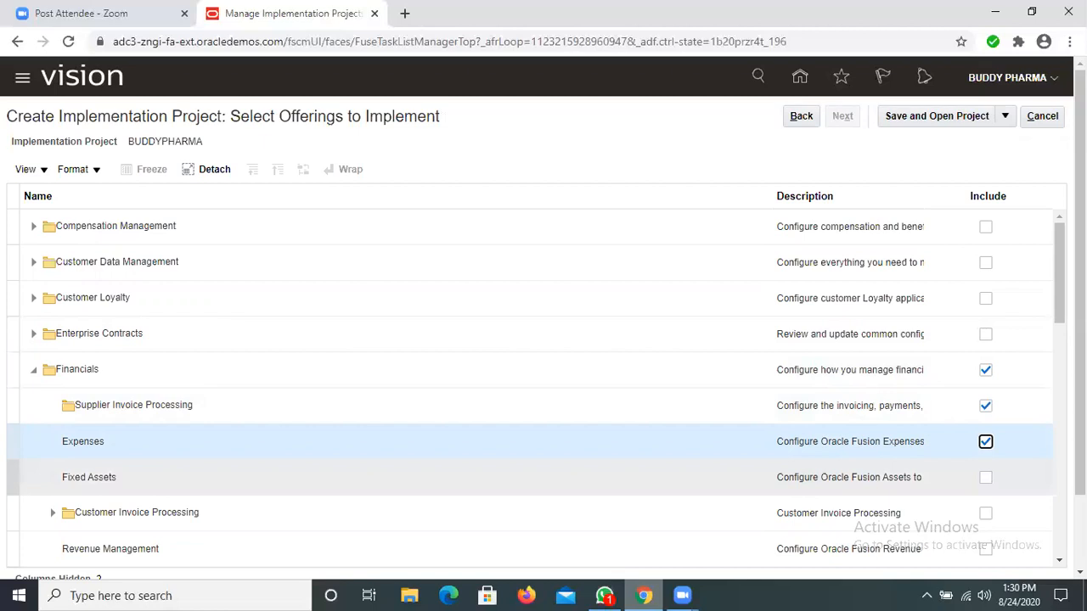
left_click(986, 478)
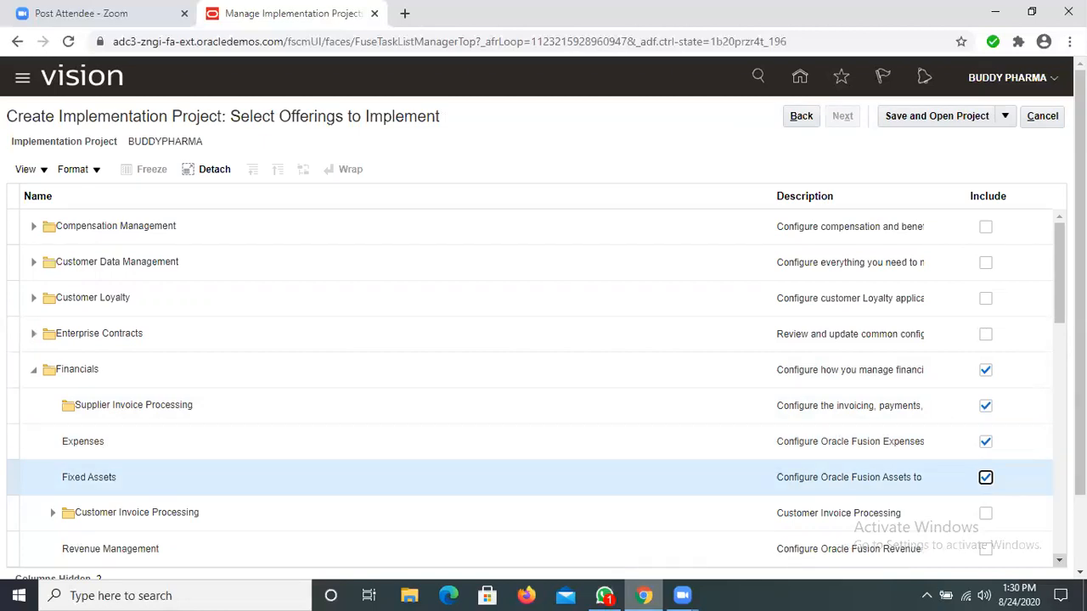
Step: Include Customer Invoice Processing with Collections, Revenue Management, Intercompany, and Budgetary Control and Encumbrance Accounting under Financials
scroll(990, 315, "down", 3)
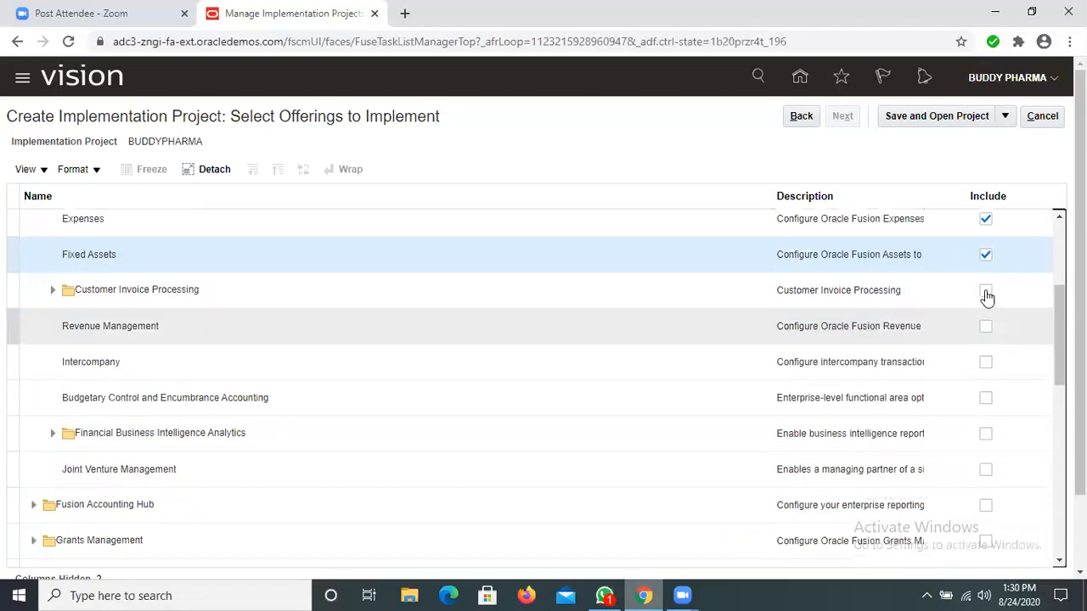
left_click(986, 292)
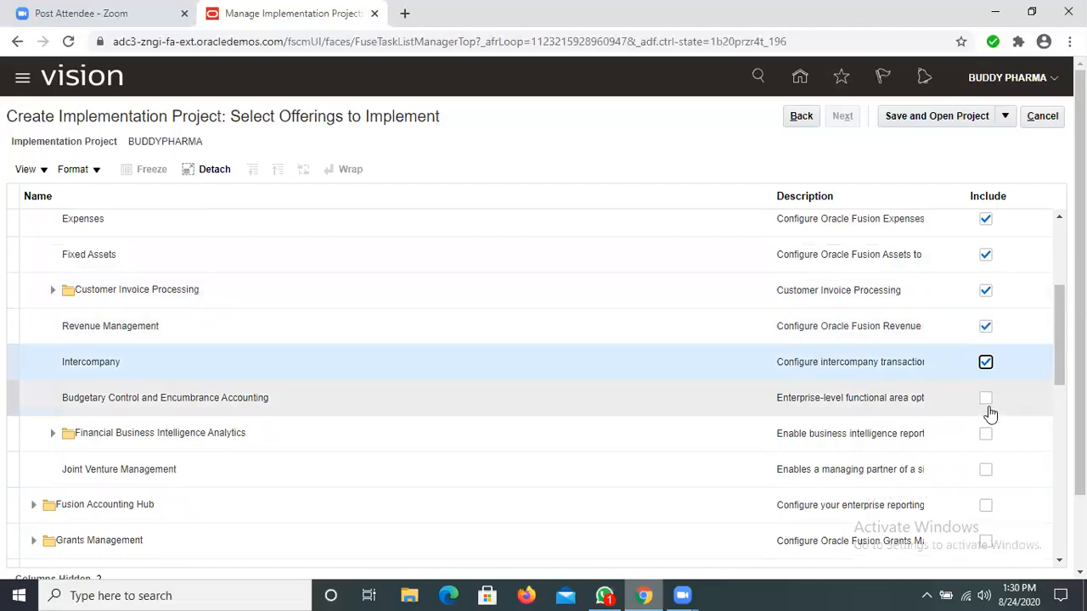
left_click(986, 340)
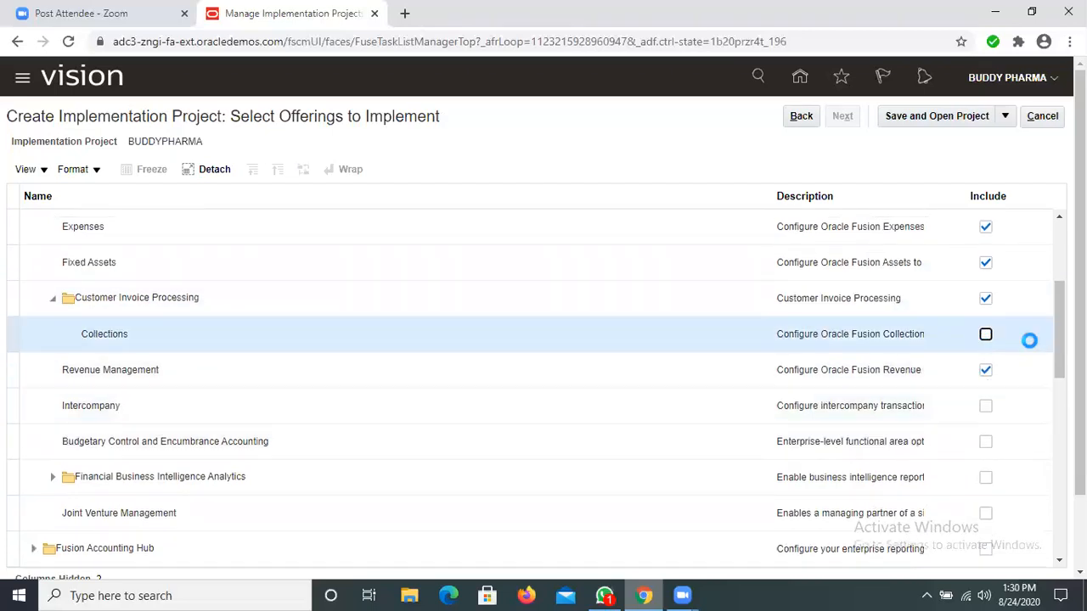
left_click(986, 339)
left_click(986, 408)
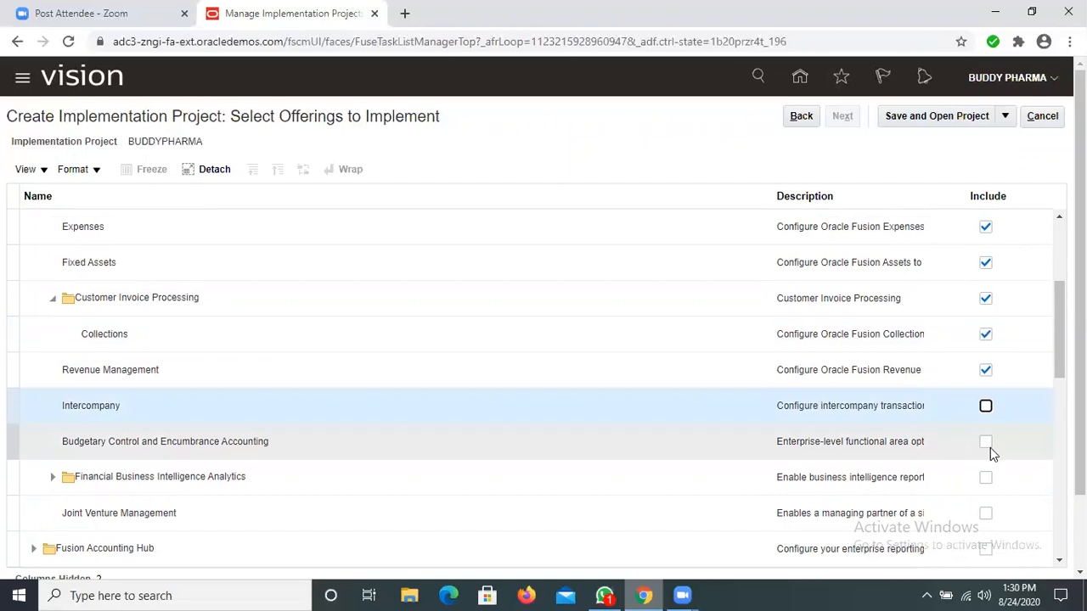
left_click(990, 448)
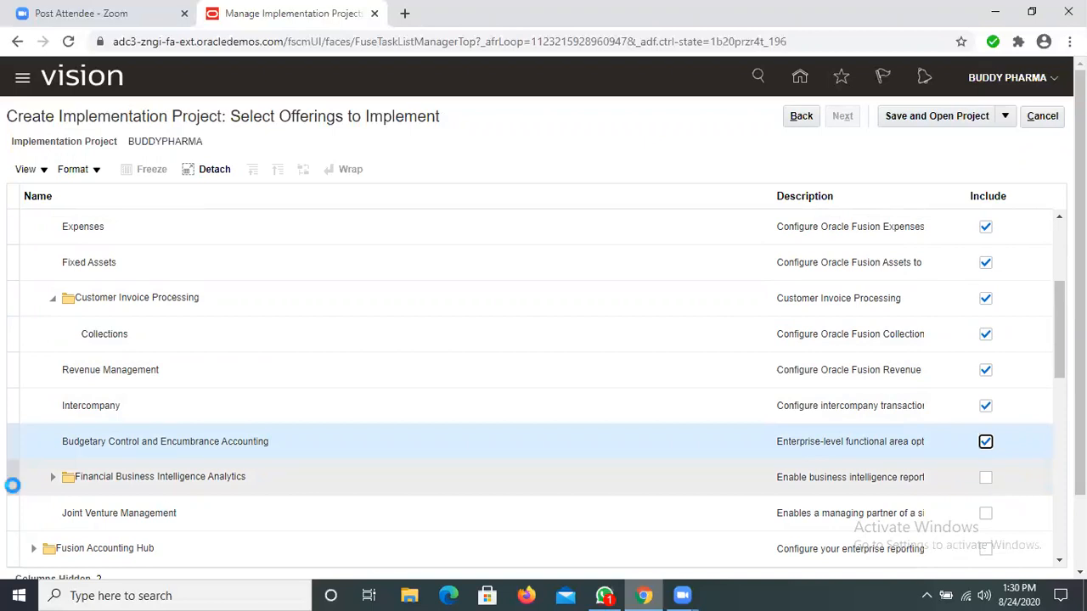
Step: Include Financial Business Intelligence Analytics under Financials and try to expand its folder
left_click(55, 486)
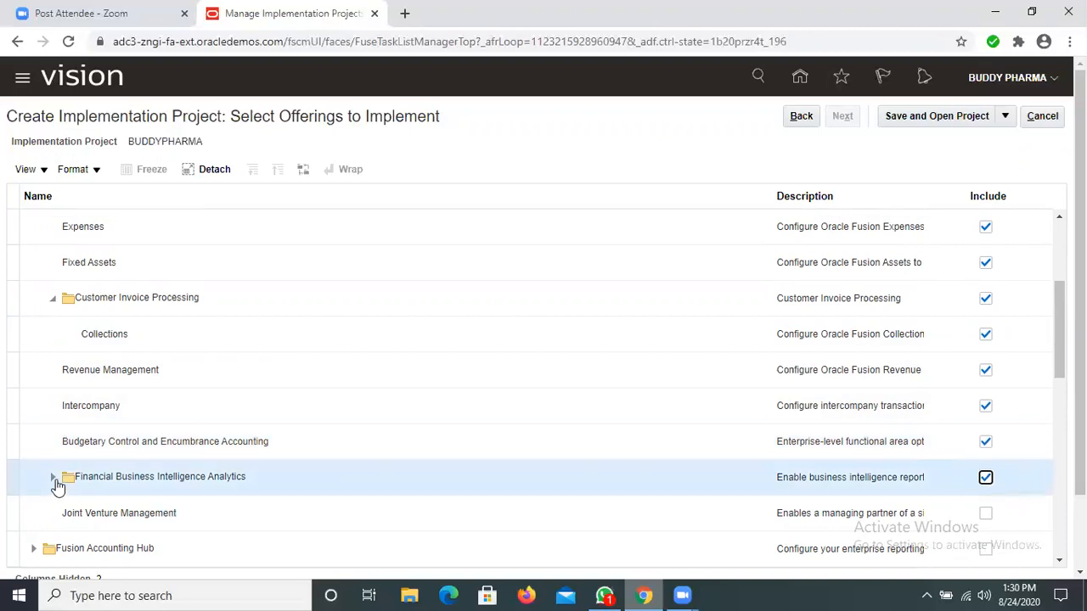
left_click(56, 481)
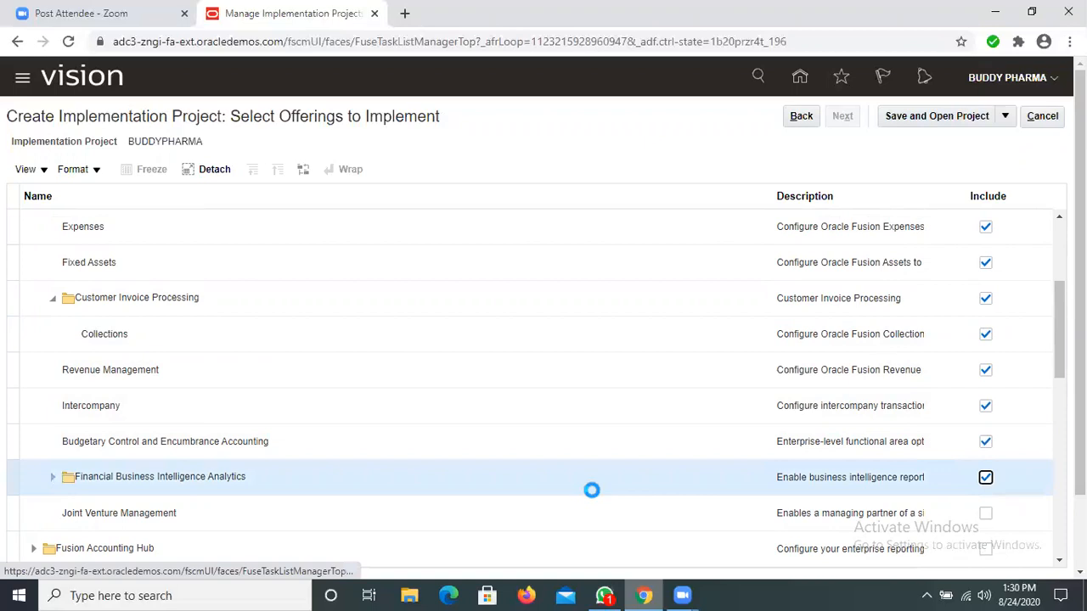
scroll(987, 361, "down", 2)
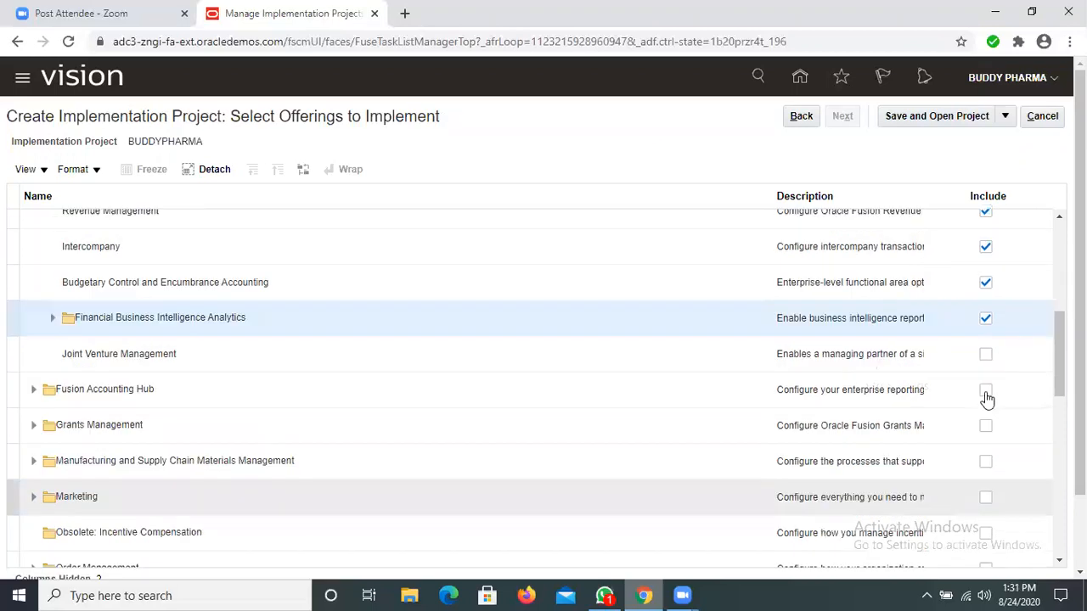
Step: Include Joint Venture Management, Fusion Accounting Hub with Accounting Coexistence and Intercompany, and Grants Management in the project
left_click(984, 393)
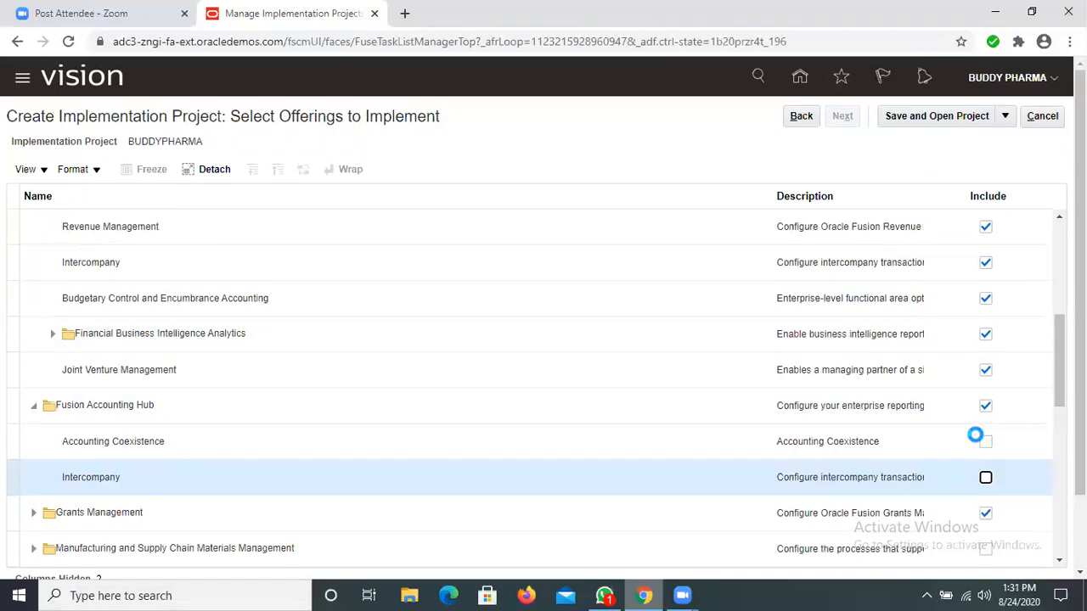
left_click(987, 445)
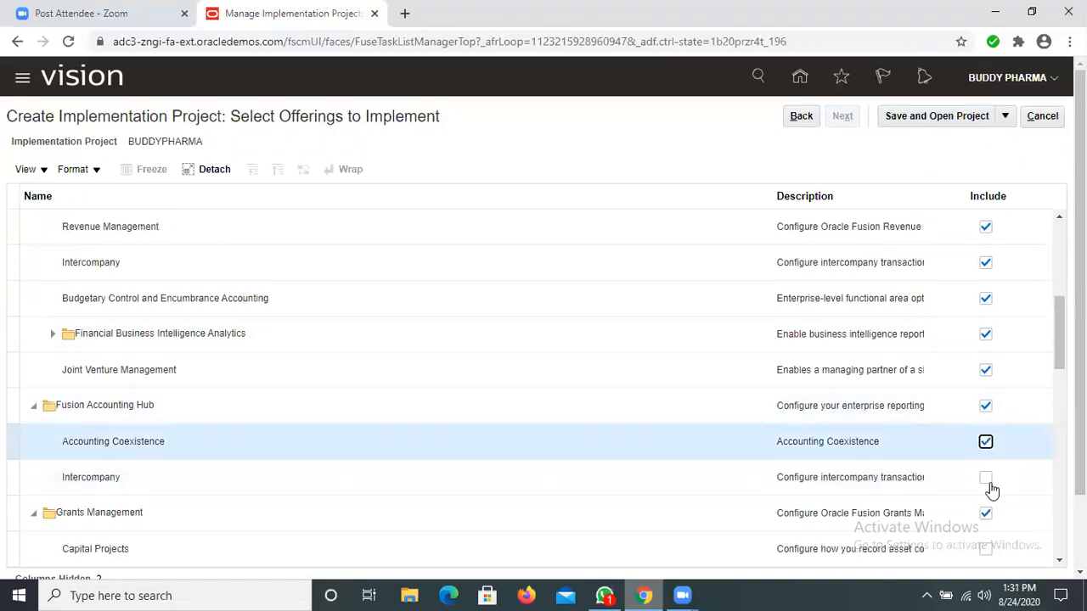
left_click(985, 480)
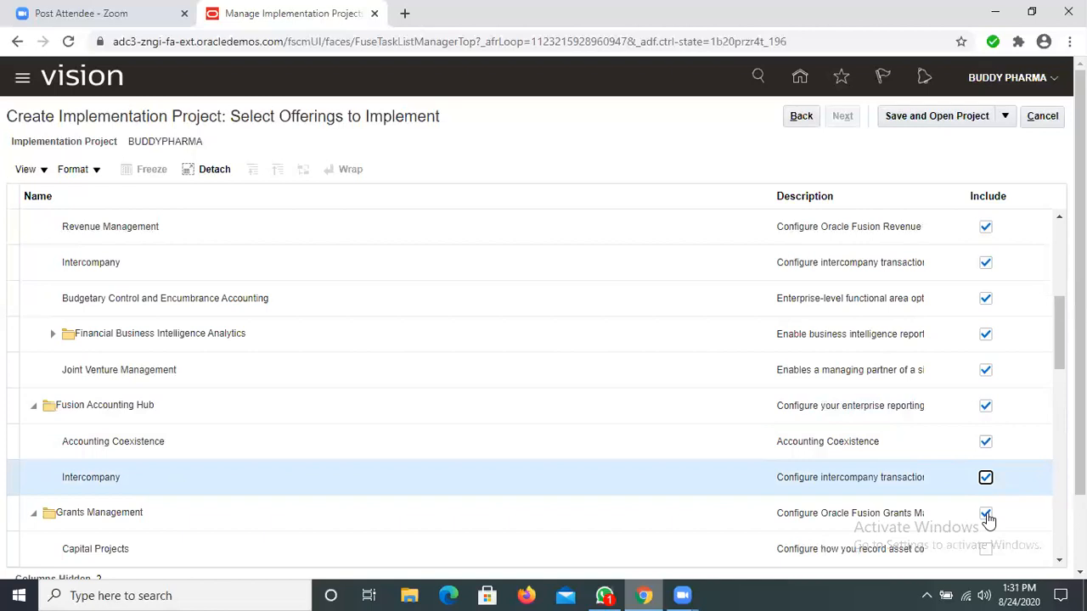
left_click(986, 515)
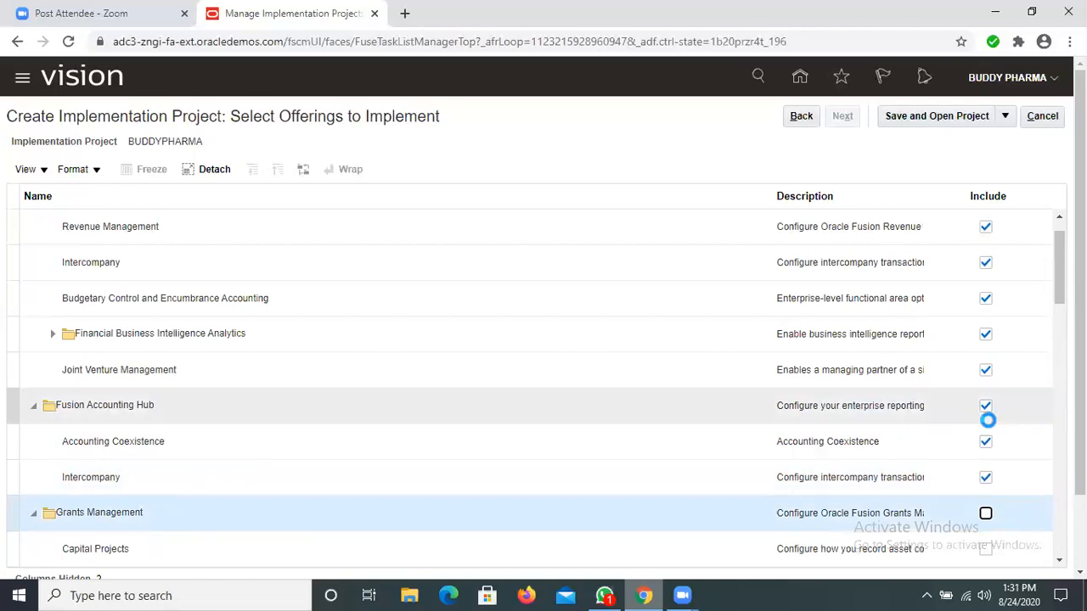
Step: Save the implementation project with the selected offerings and open it
left_click(949, 117)
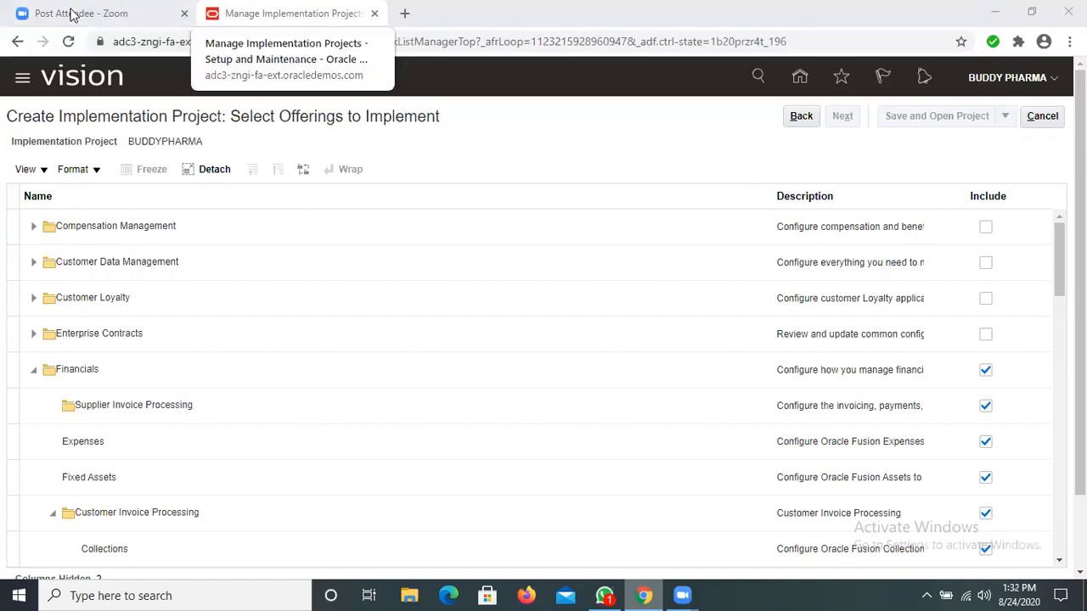
scroll(416, 368, "down", 2)
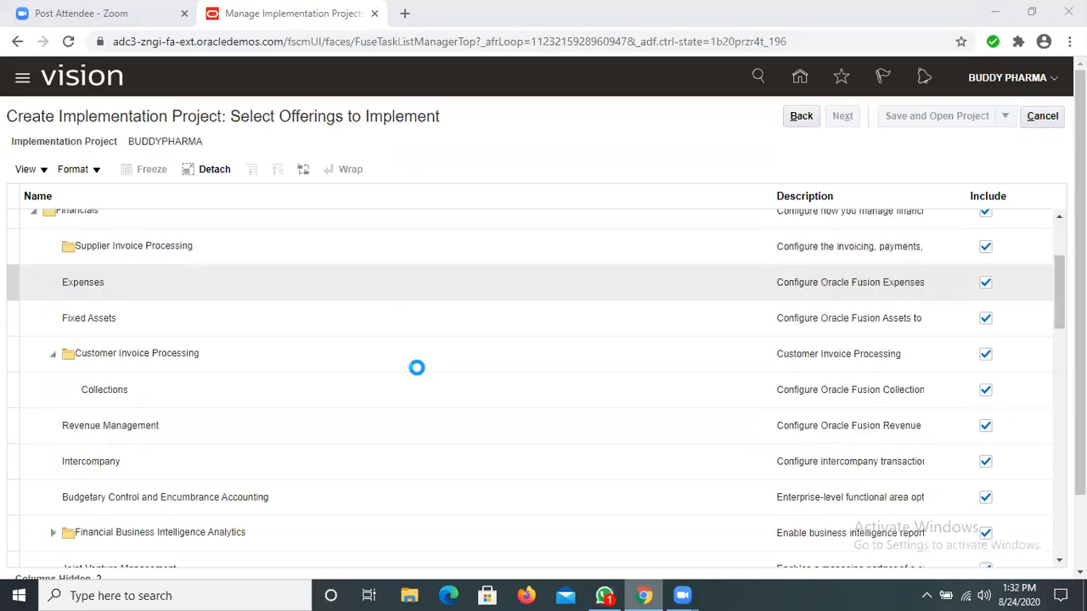
scroll(416, 367, "down", 2)
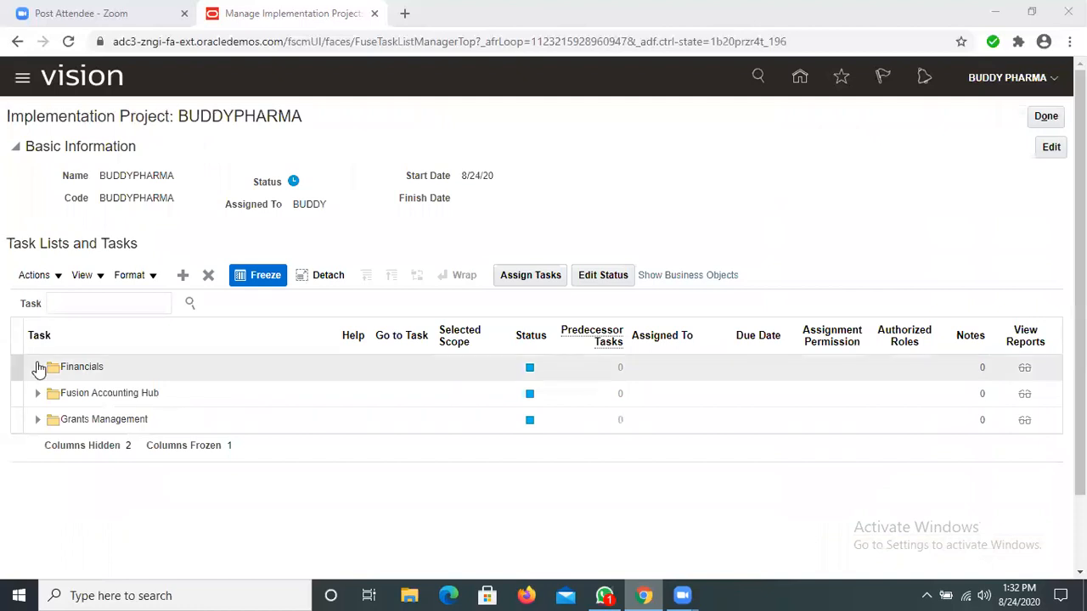
Step: Expand the Financials task list and its Define Common Applications Configuration for Financials folder
left_click(39, 368)
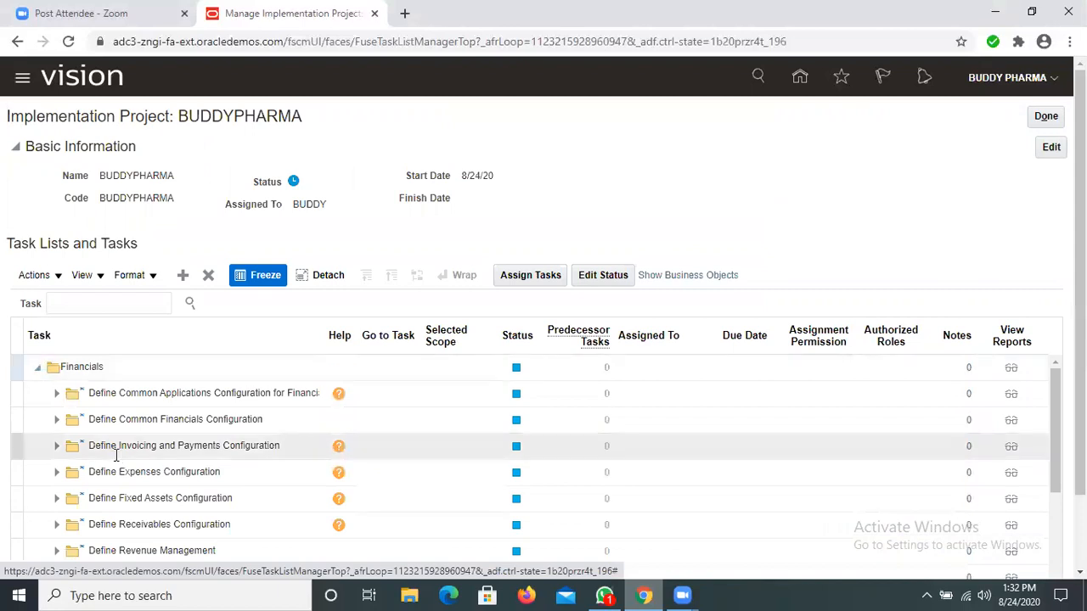
scroll(116, 456, "down", 1)
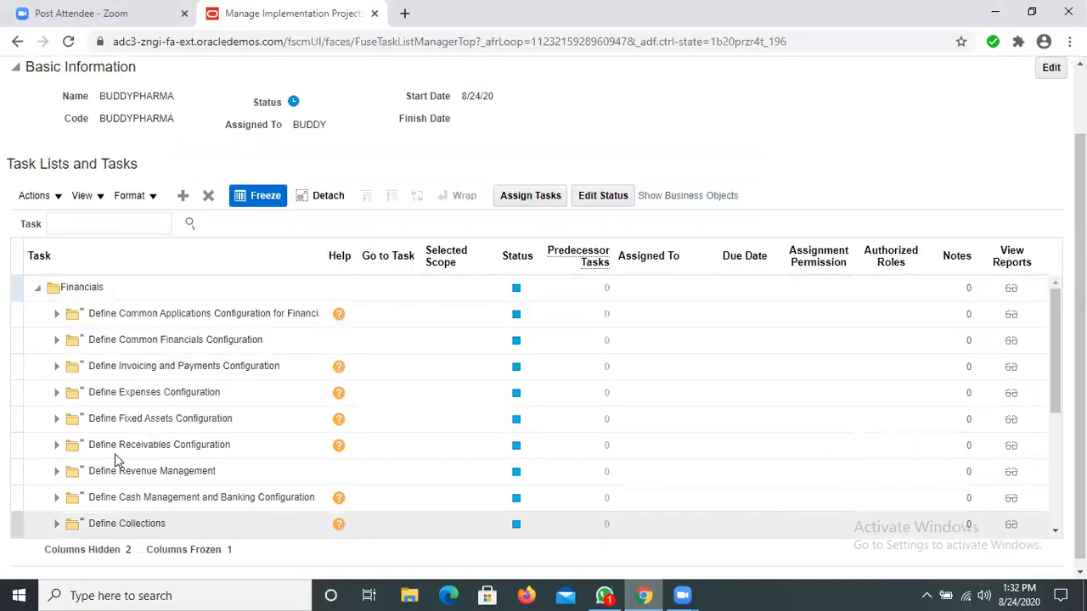
scroll(56, 398, "up", 1)
left_click(56, 397)
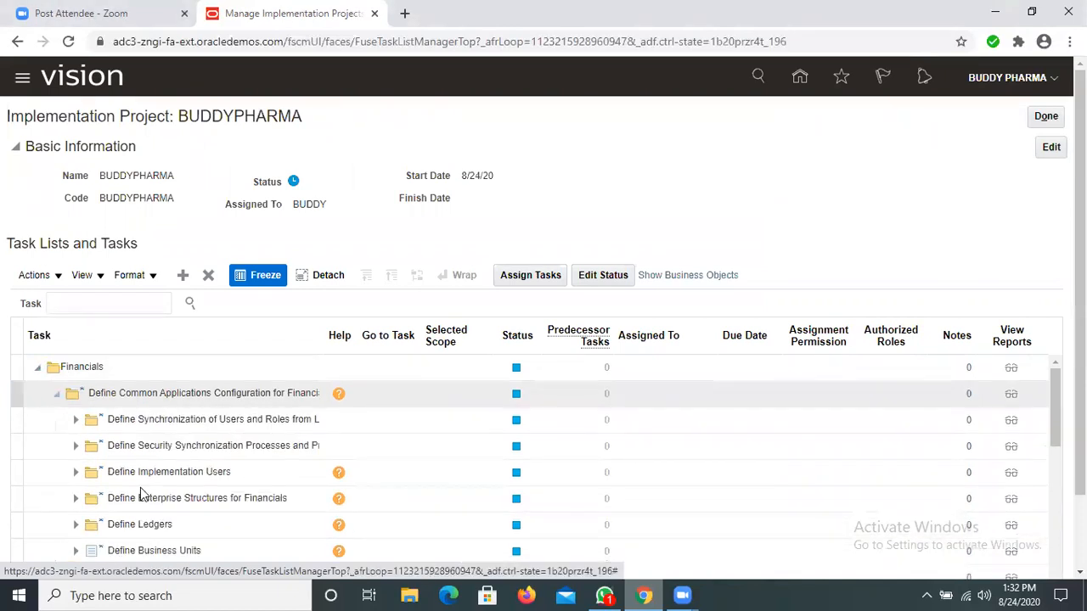
Step: Expand Define Enterprise Structures for Financials and its Define Enterprise for Financials folder
scroll(73, 421, "down", 1)
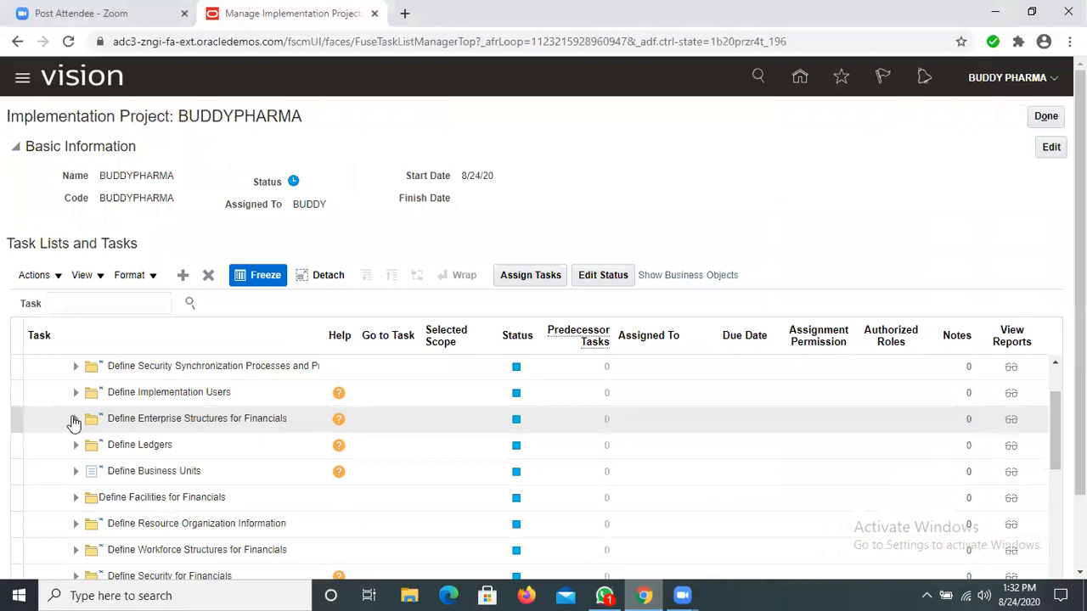
left_click(74, 420)
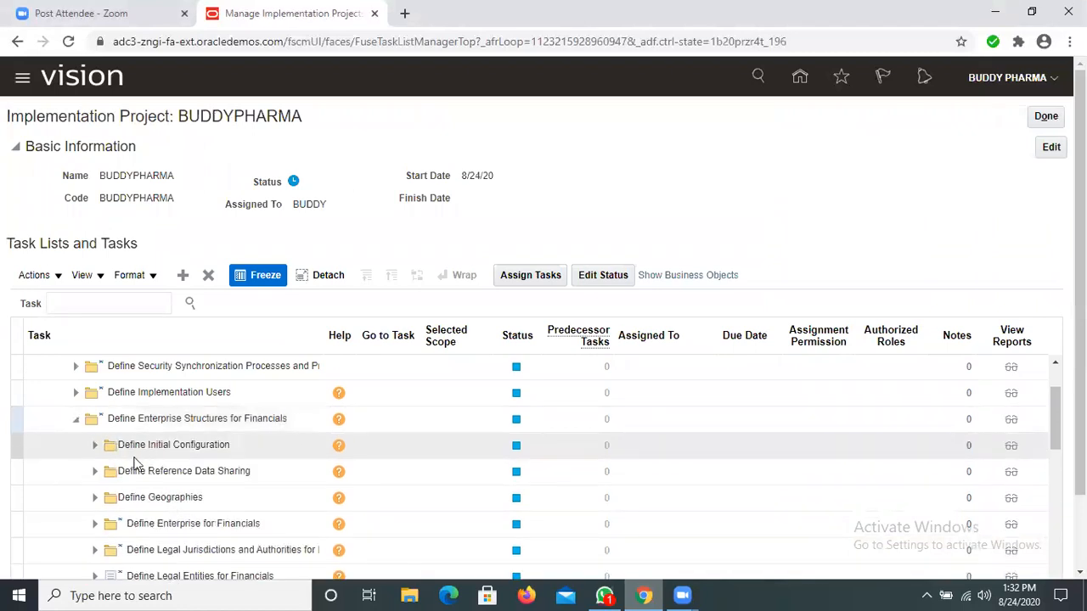
scroll(167, 463, "down", 1)
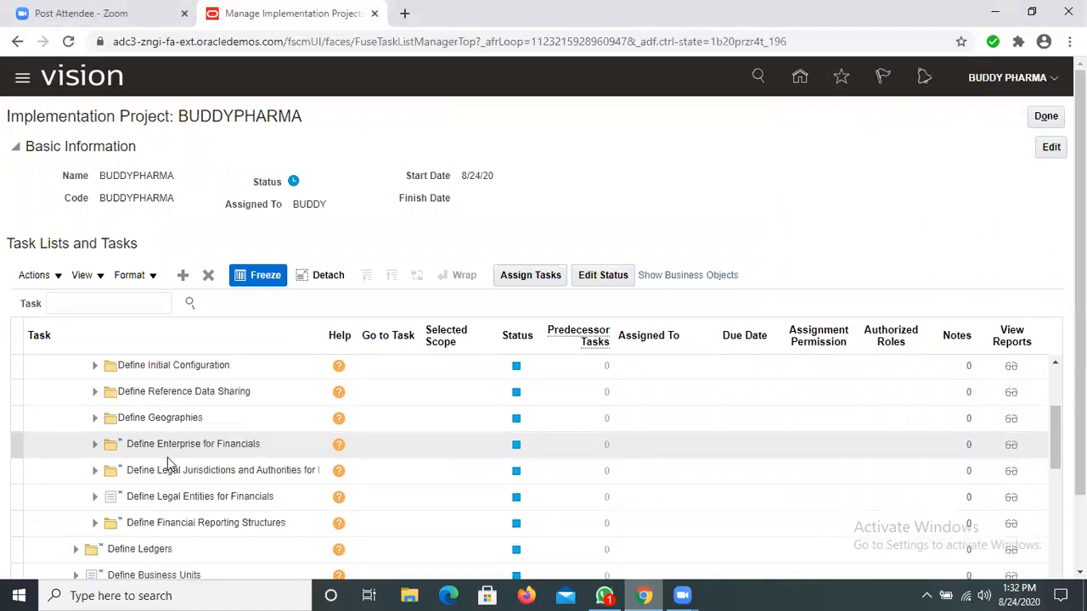
left_click(95, 445)
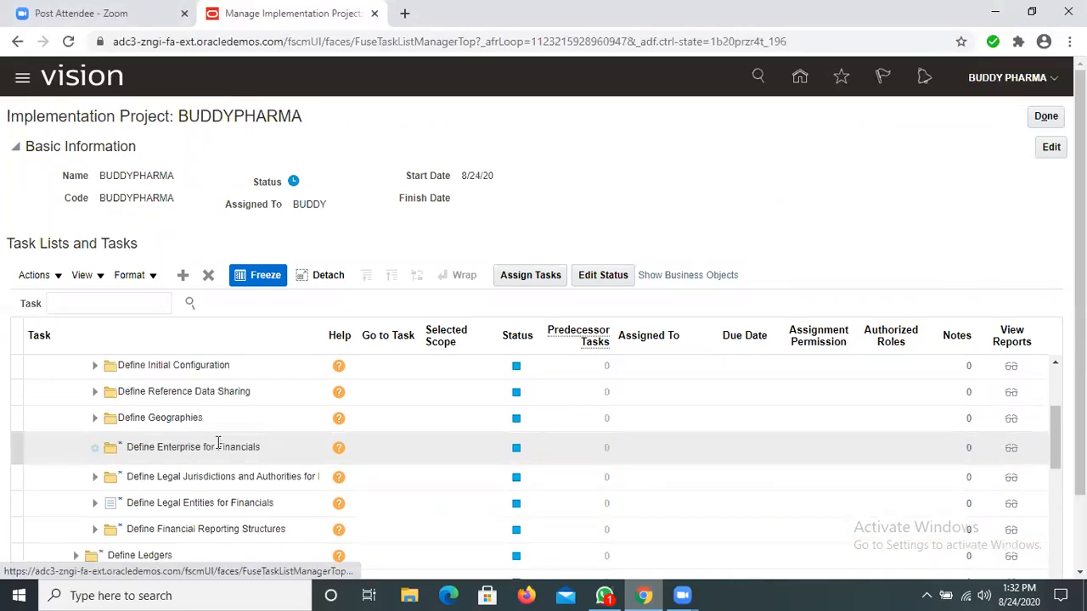
Step: Open the Manage Chart of Accounts Value Sets task from Define Chart of Accounts under Define Financial Reporting Structures
scroll(99, 425, "down", 3)
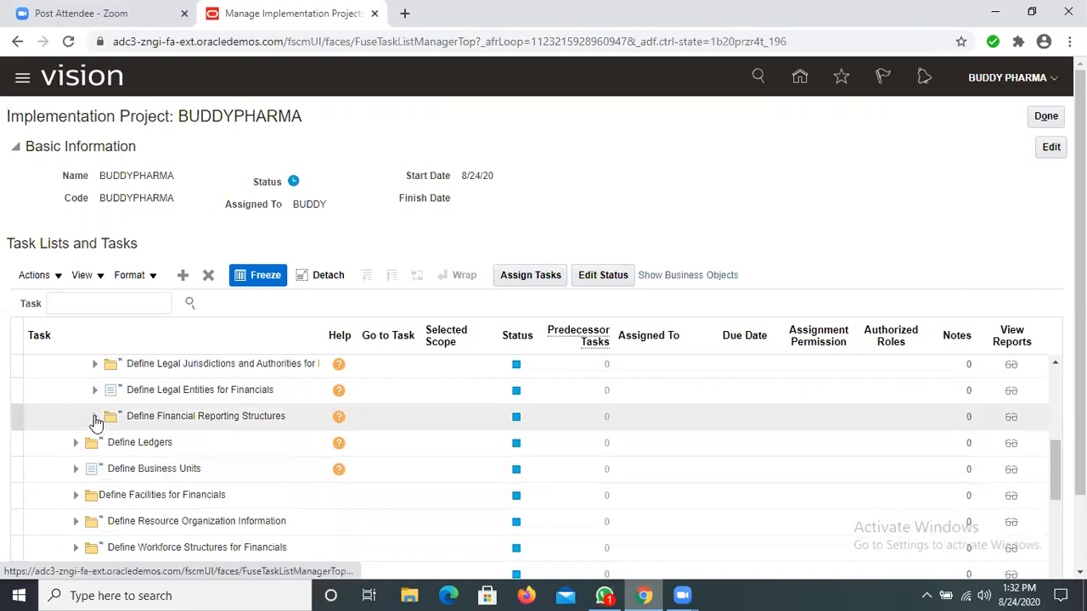
left_click(95, 417)
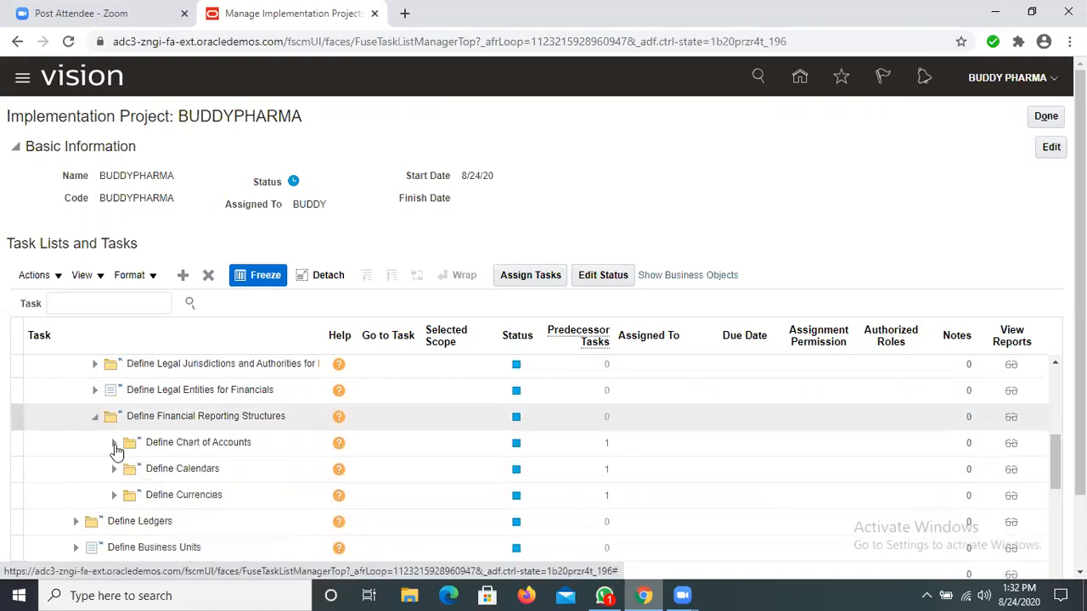
left_click(116, 446)
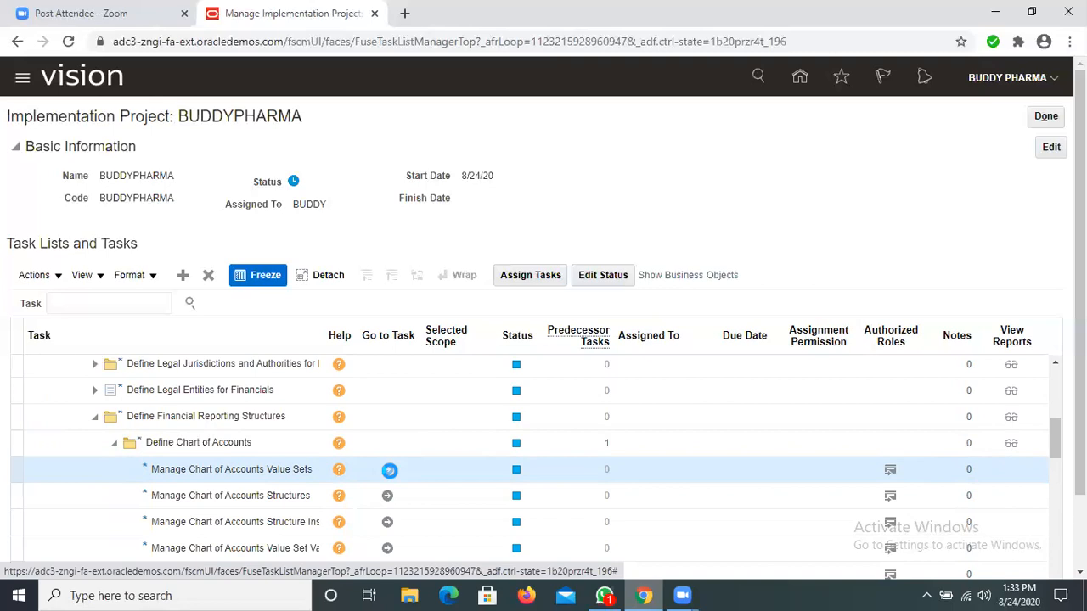
left_click(387, 469)
Step: Start a new value set with BUDDYPHARMA_COM_VALSET as both its value set code and description
left_click(183, 413)
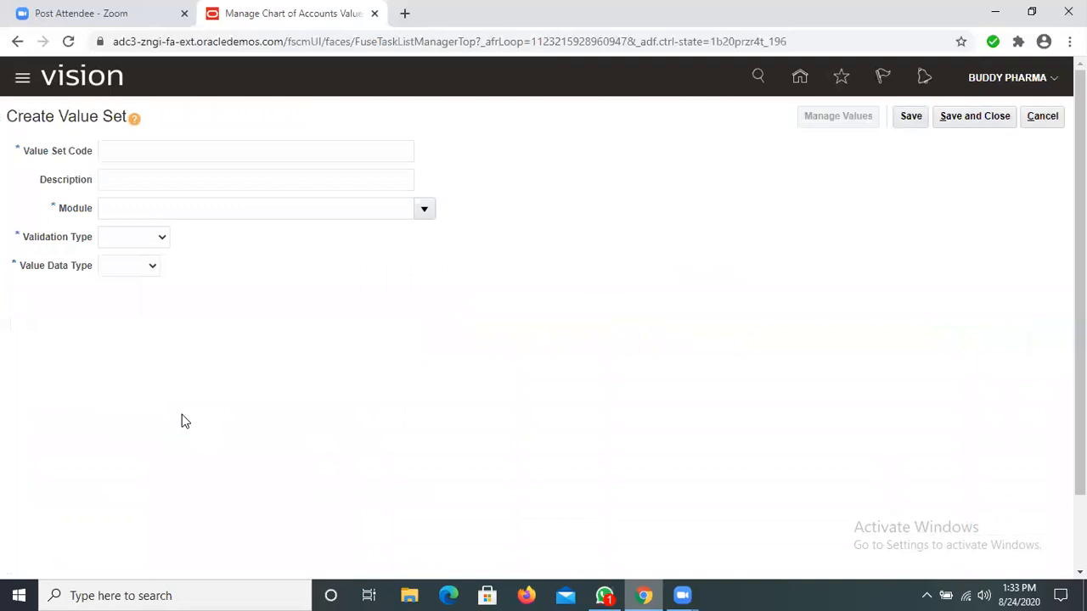
left_click(141, 152)
type("B")
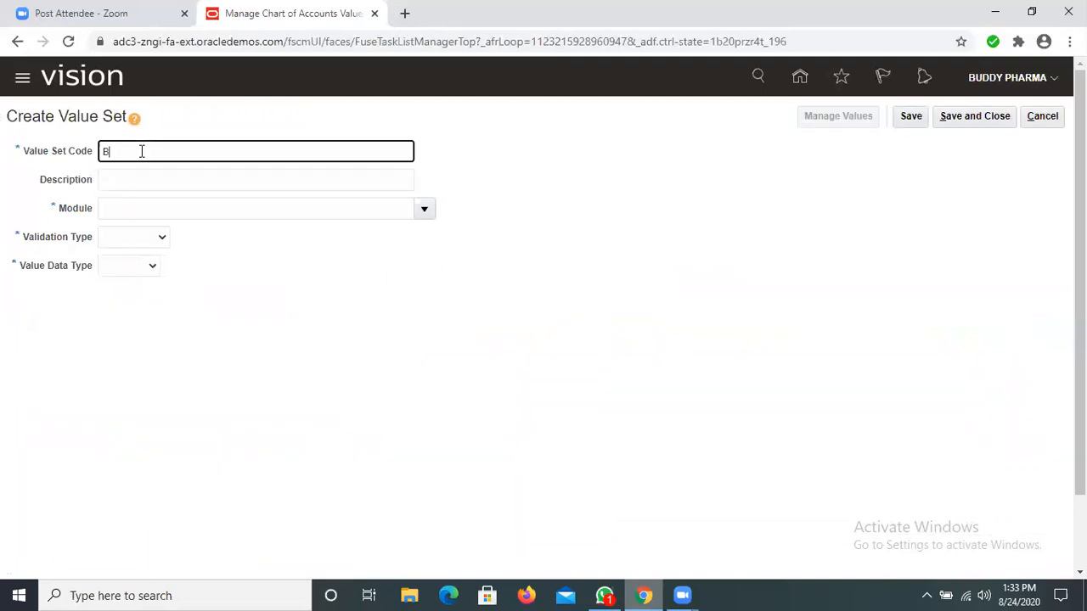
type("UDDYPHARMA_COM_VALSET")
key("ctrl+a")
key("ctrl+c")
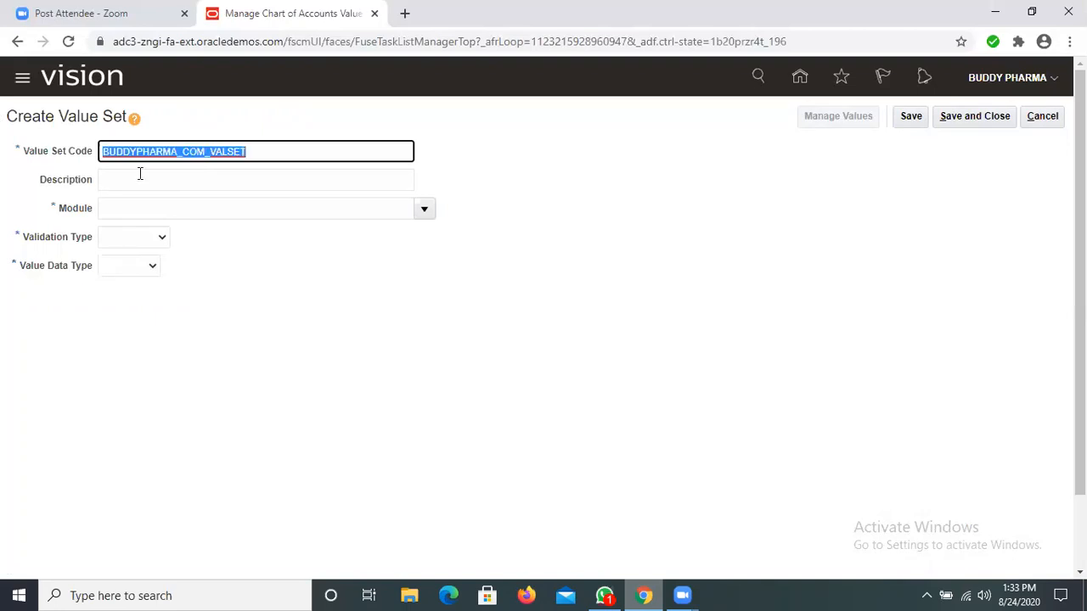
left_click(140, 176)
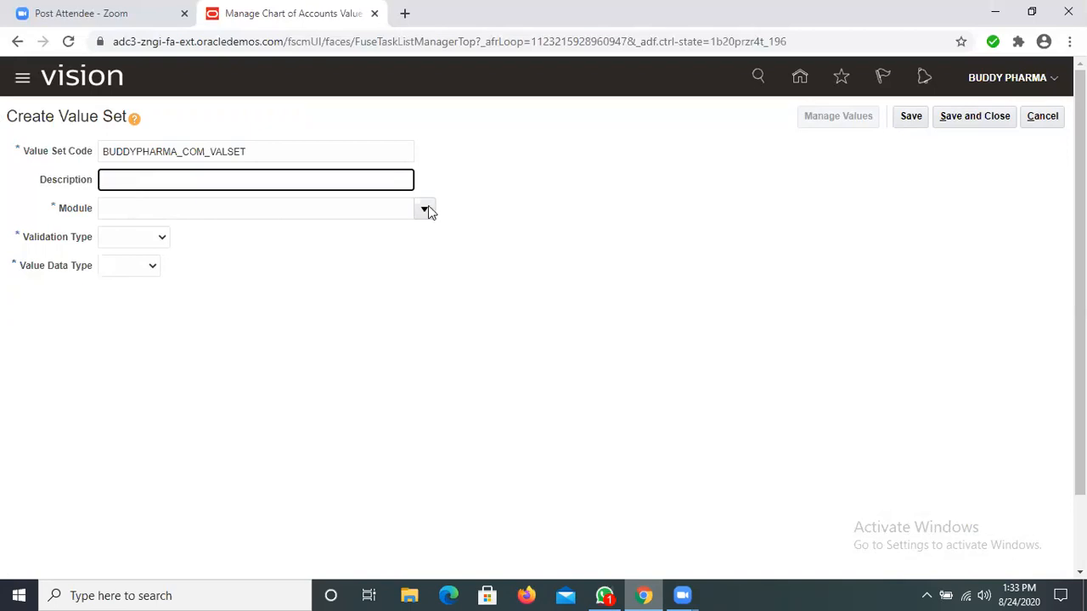
key("ctrl+v")
key("Tab")
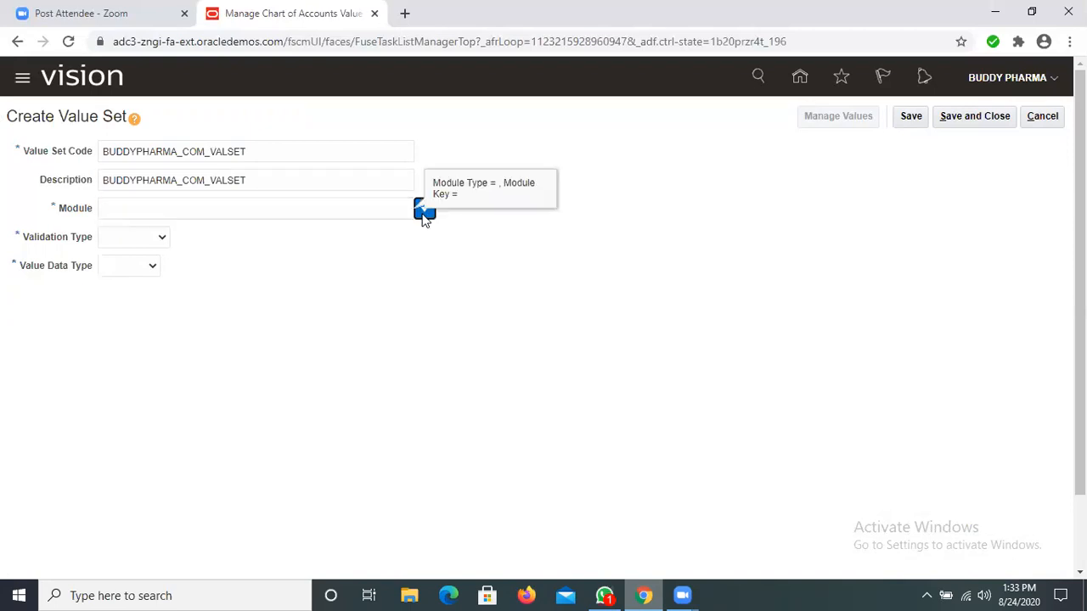
Step: Set the company value set's module to General Ledger, validation type to Independent and value data type to Character
left_click(425, 212)
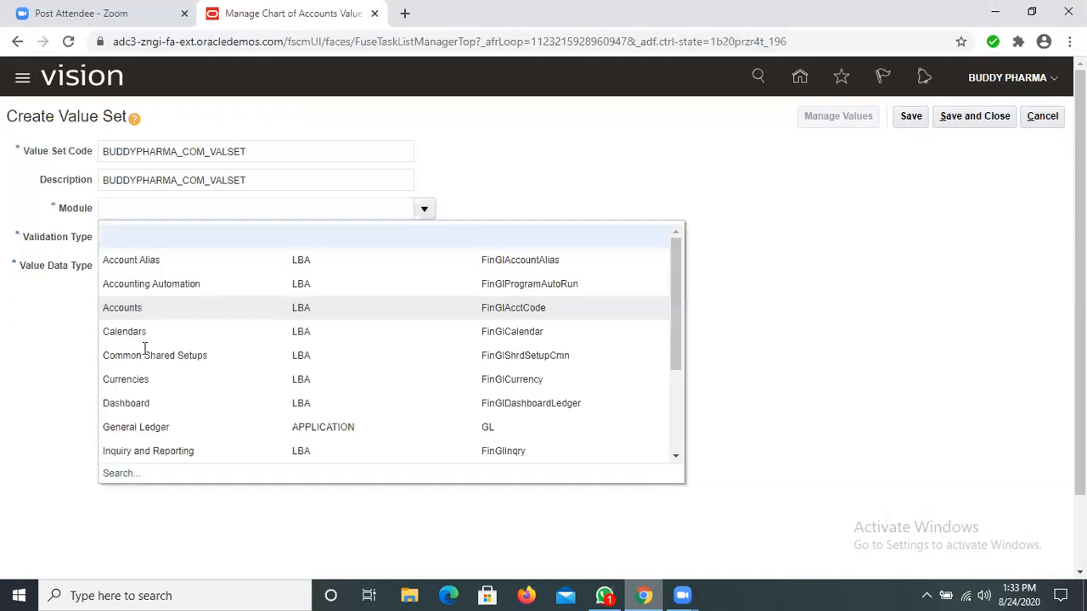
scroll(144, 349, "down", 1)
left_click(143, 347)
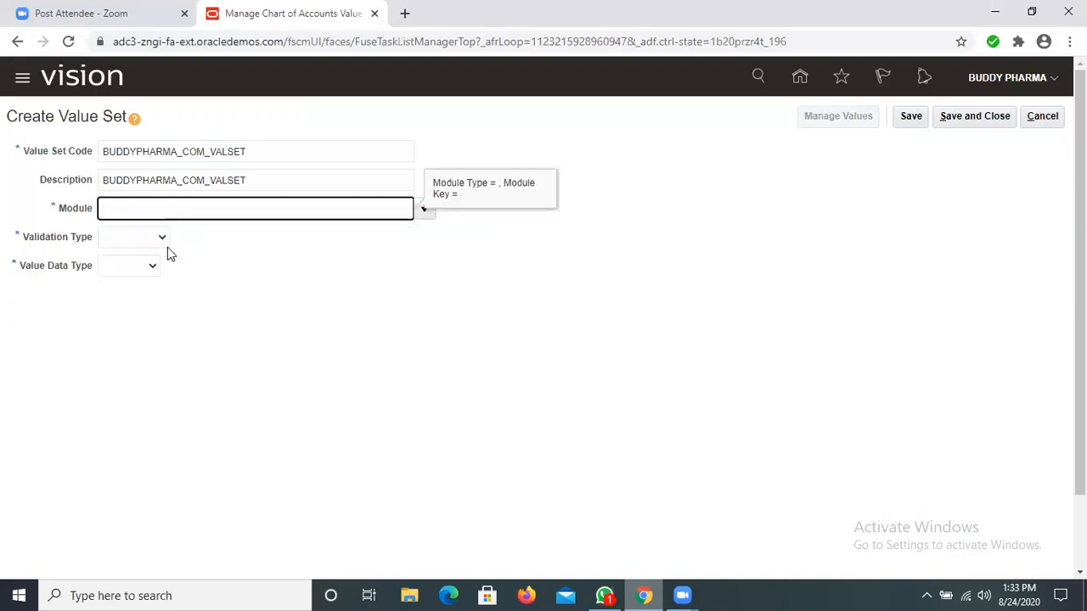
left_click(166, 241)
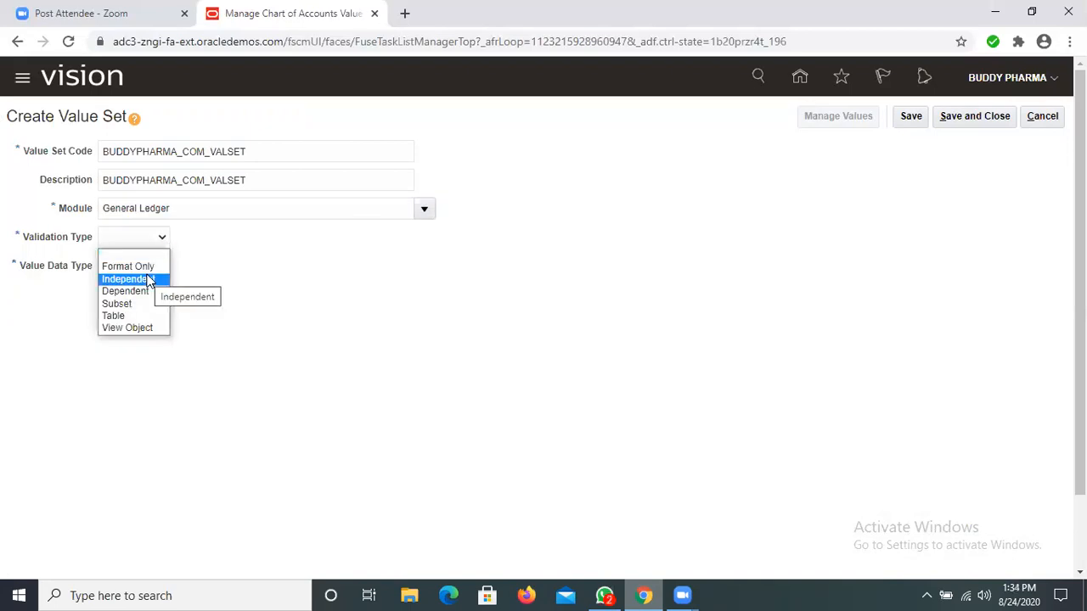
left_click(146, 280)
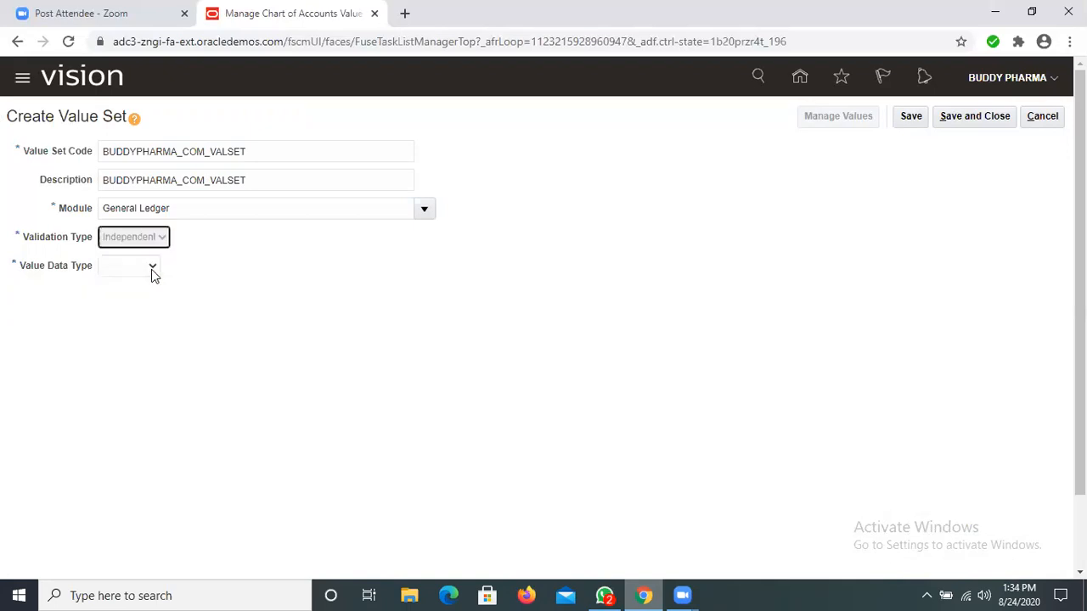
left_click(210, 270)
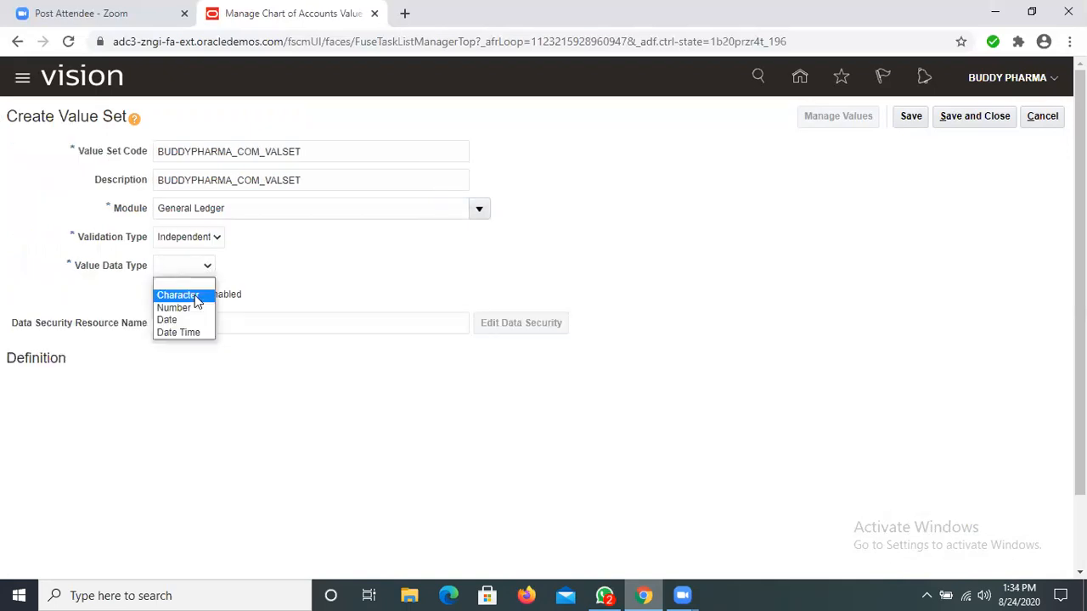
left_click(195, 298)
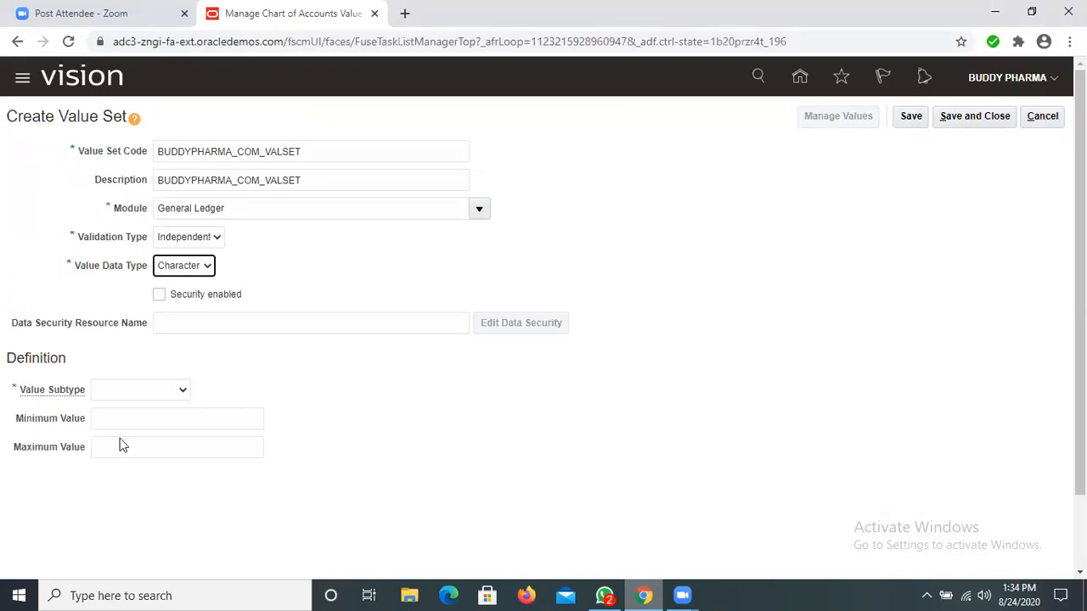
Step: Set the value subtype to Numeric digits only with maximum length 6, and save and close the value set
left_click(181, 390)
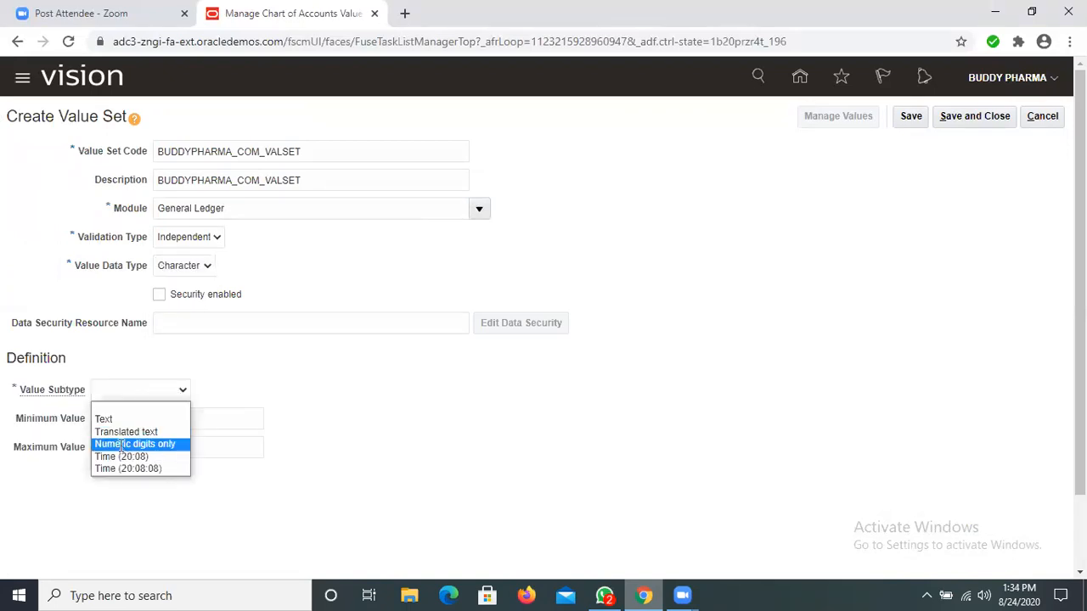
left_click(121, 444)
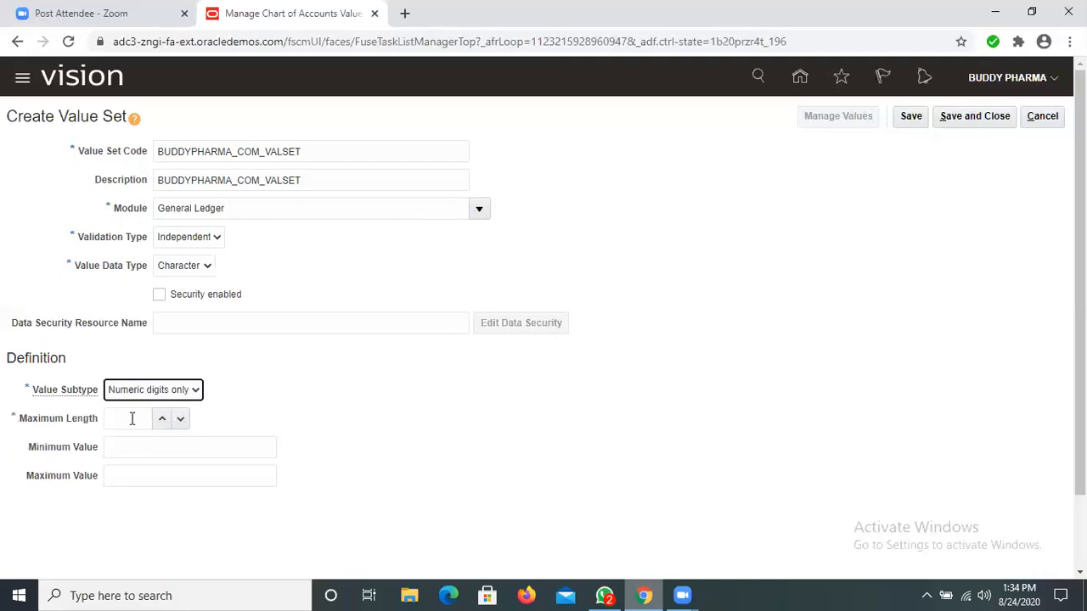
left_click(131, 419)
type("6")
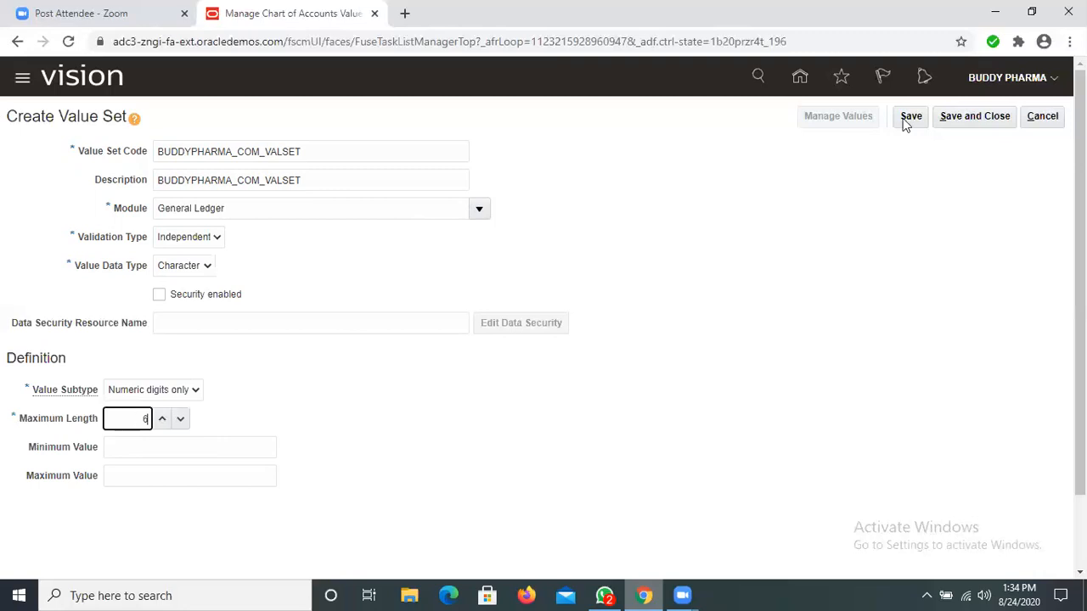
left_click(954, 116)
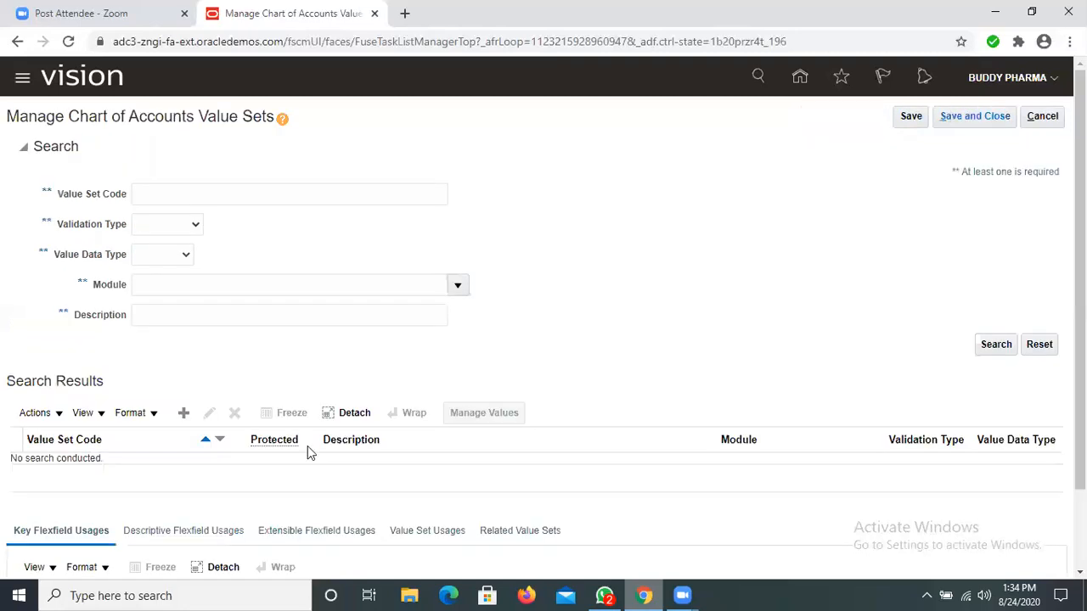
Step: Start another value set with BUDDYPHARMA_DEP_VALSET as both its value set code and description
left_click(182, 413)
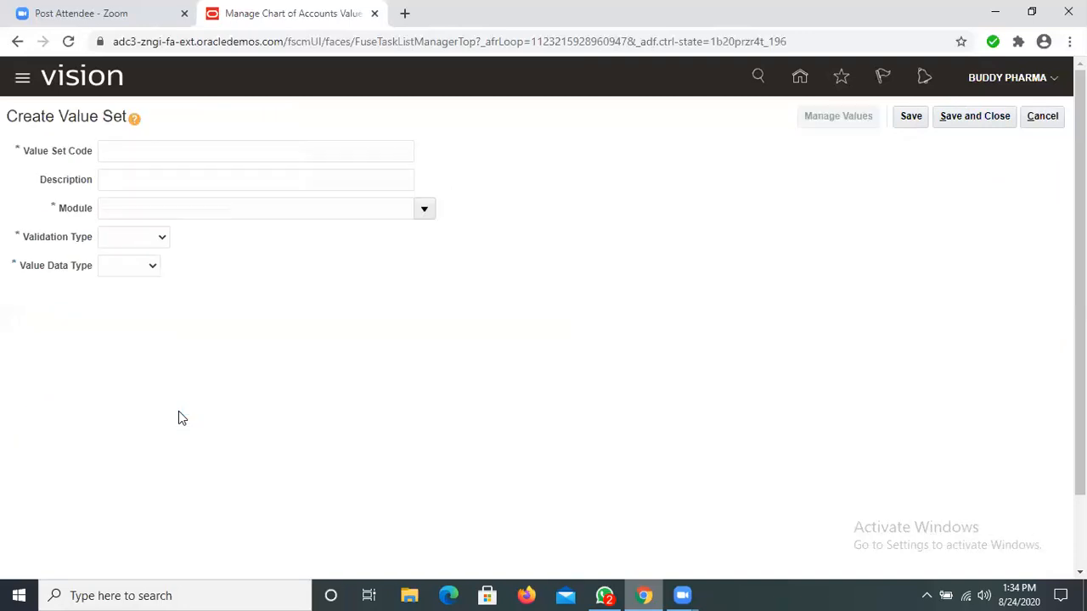
left_click(149, 149)
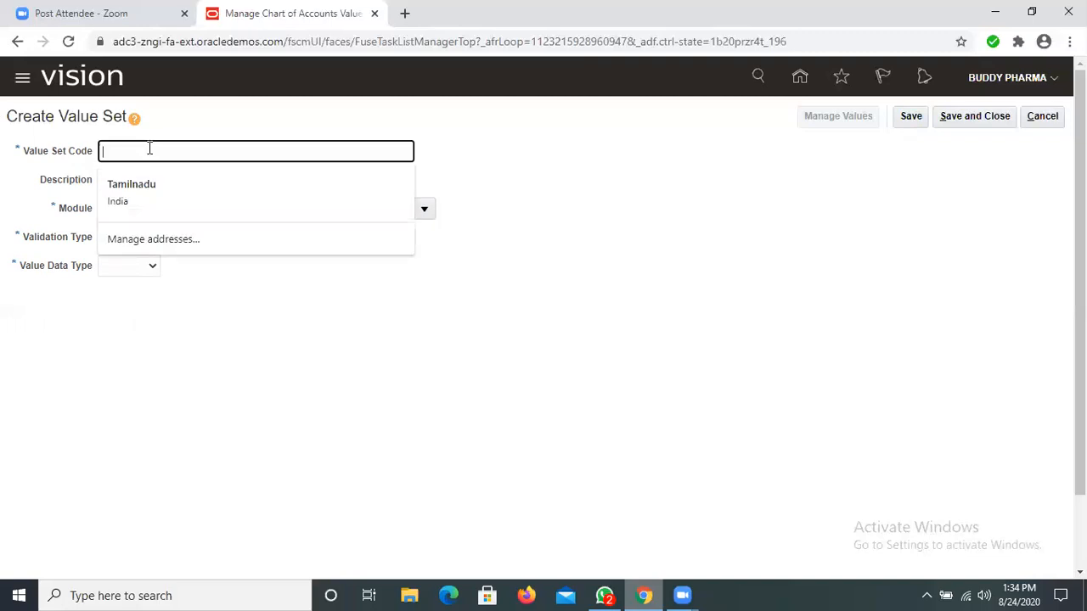
type("BUDDYPHA")
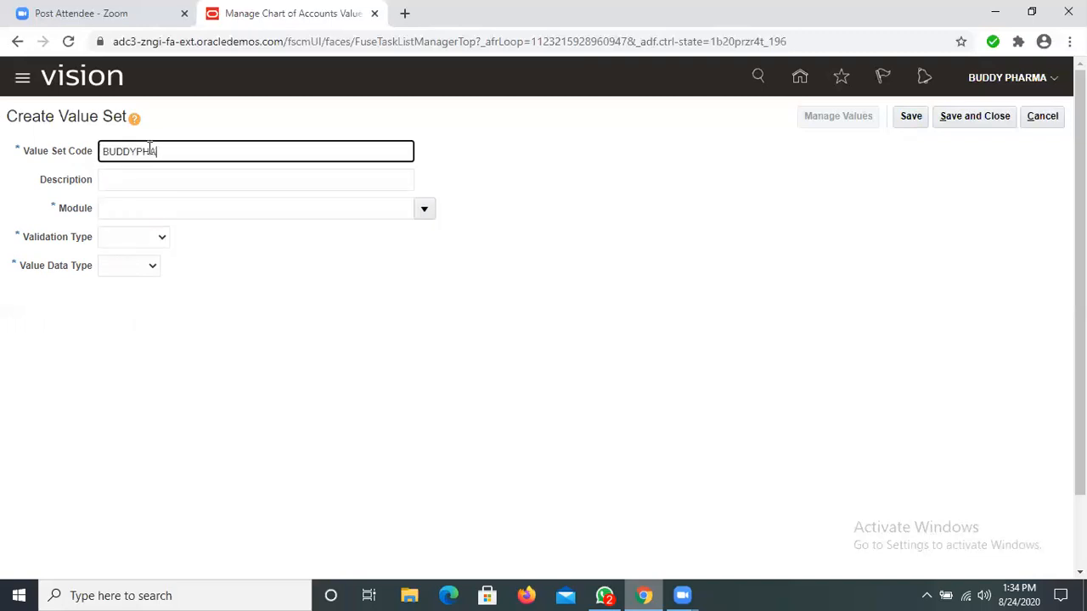
type("RMA_DEP_VALSET")
key("ctrl+a")
key("ctrl+c")
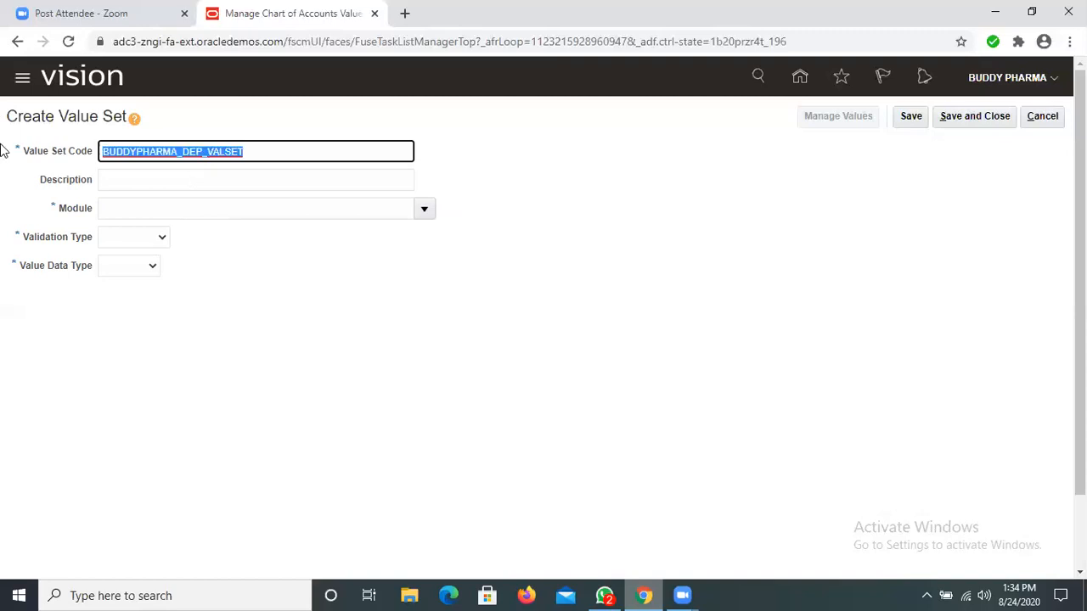
left_click(133, 185)
key("ctrl+v")
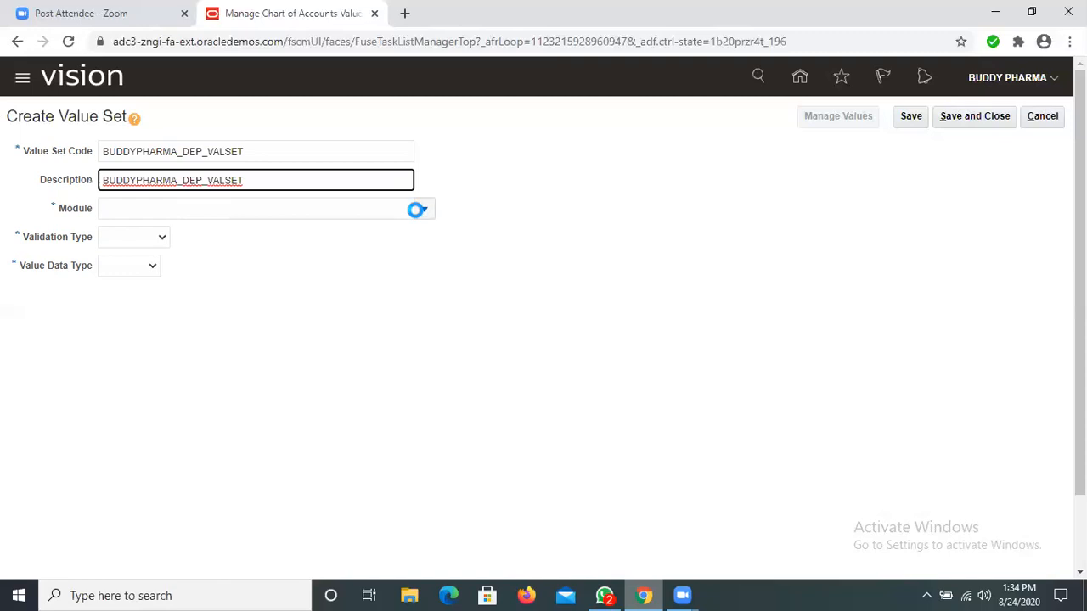
Step: Assign the BUDDYPHARMA_DEP_VALSET value set to the General Ledger module
left_click(420, 209)
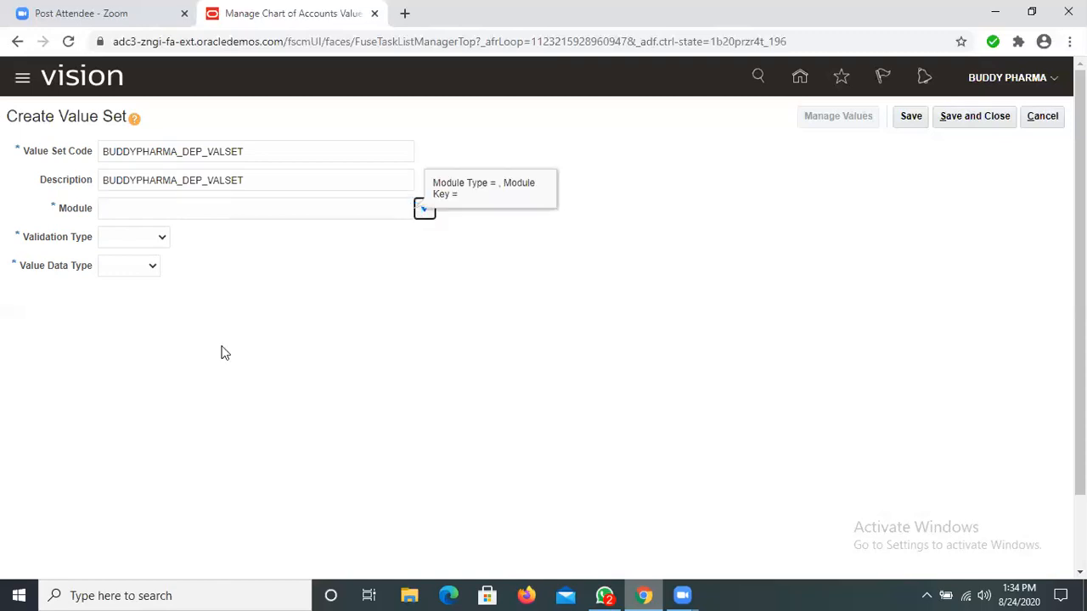
scroll(219, 360, "down", 3)
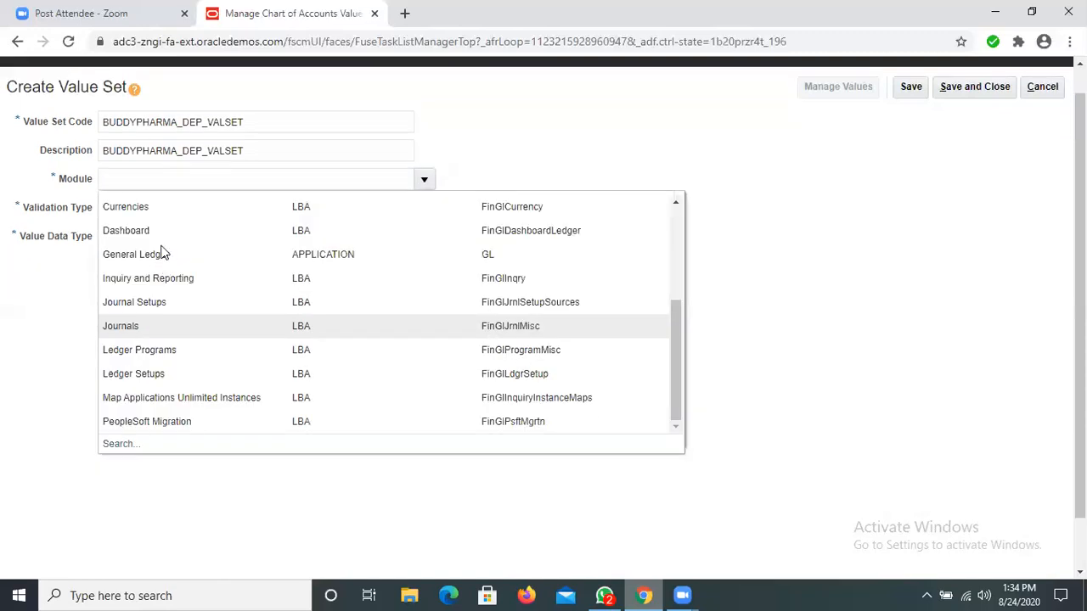
left_click(187, 279)
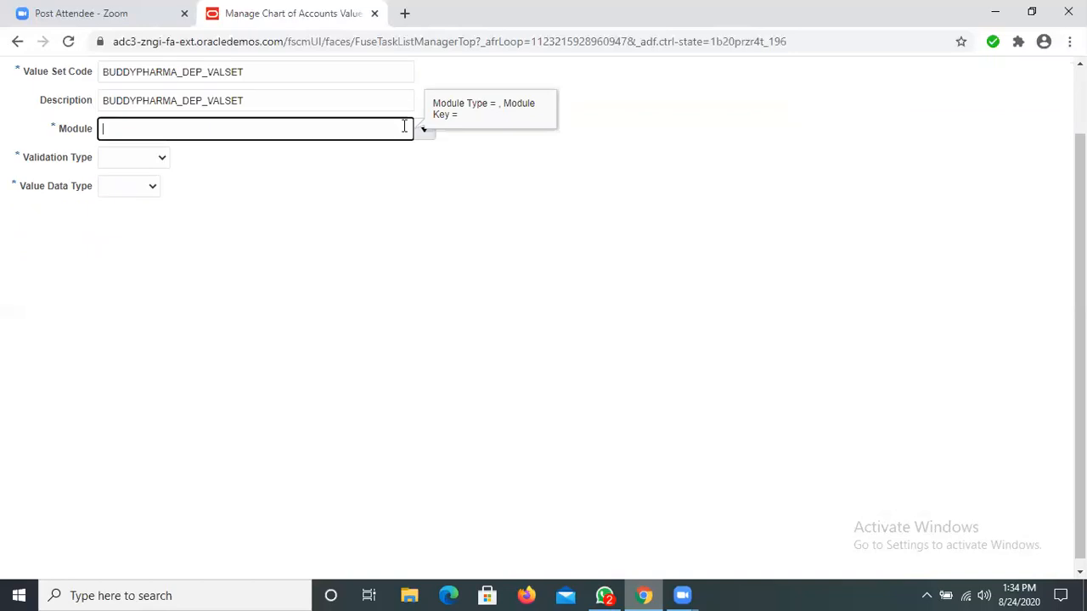
left_click(423, 129)
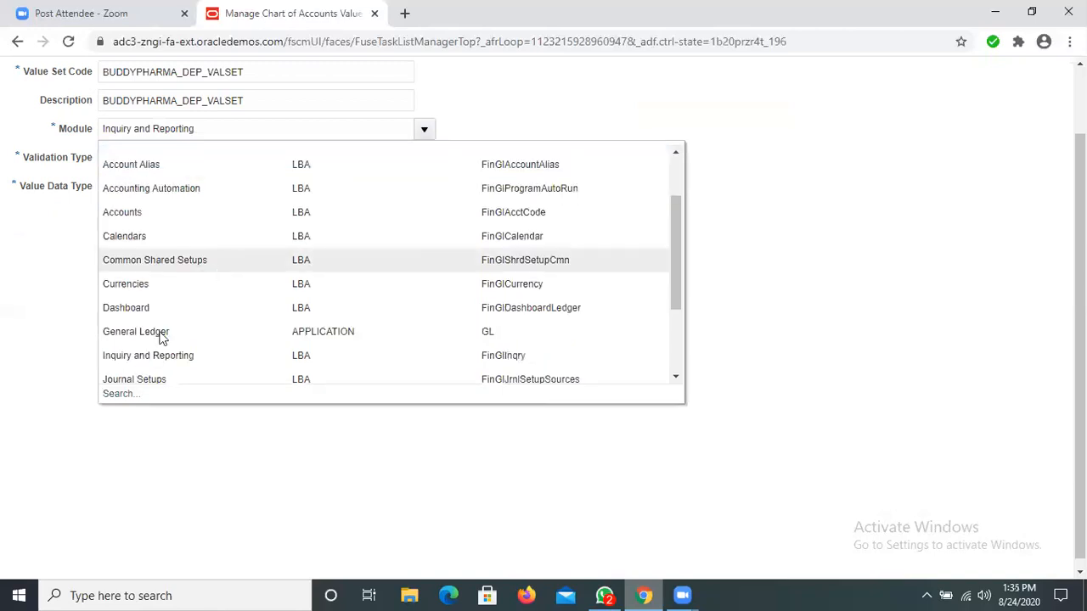
left_click(159, 331)
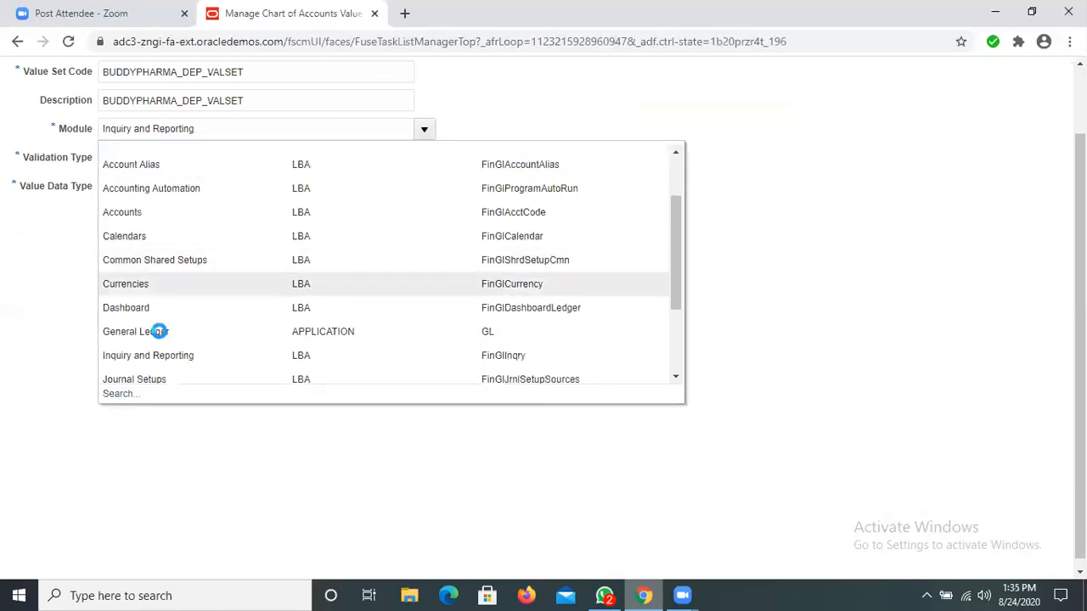
Step: Set the BUDDYPHARMA_DEP_VALSET validation type to Independent and its value data type to Number
left_click(161, 158)
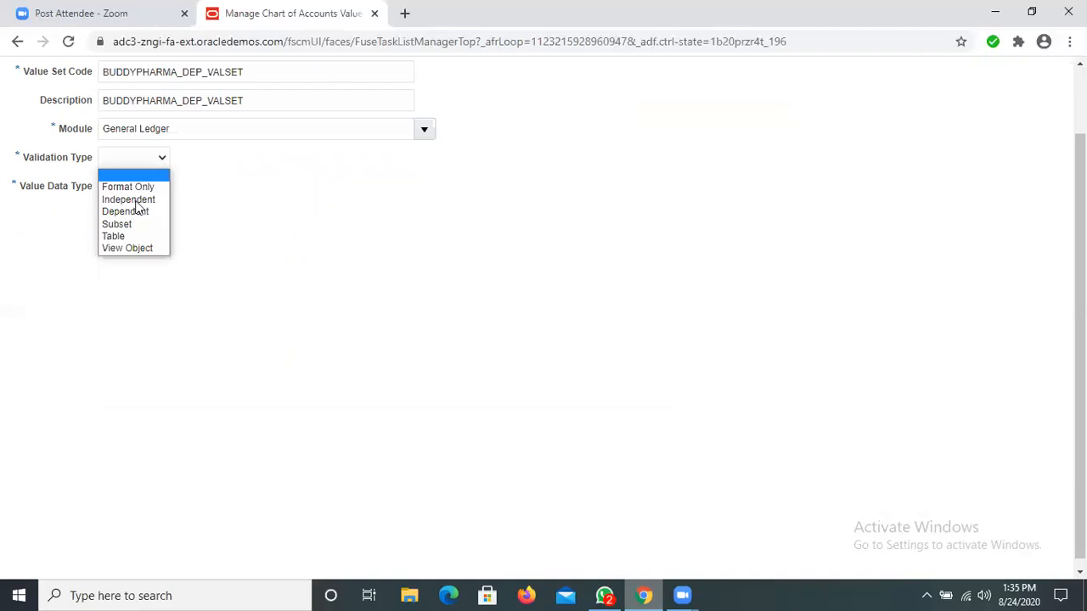
left_click(151, 198)
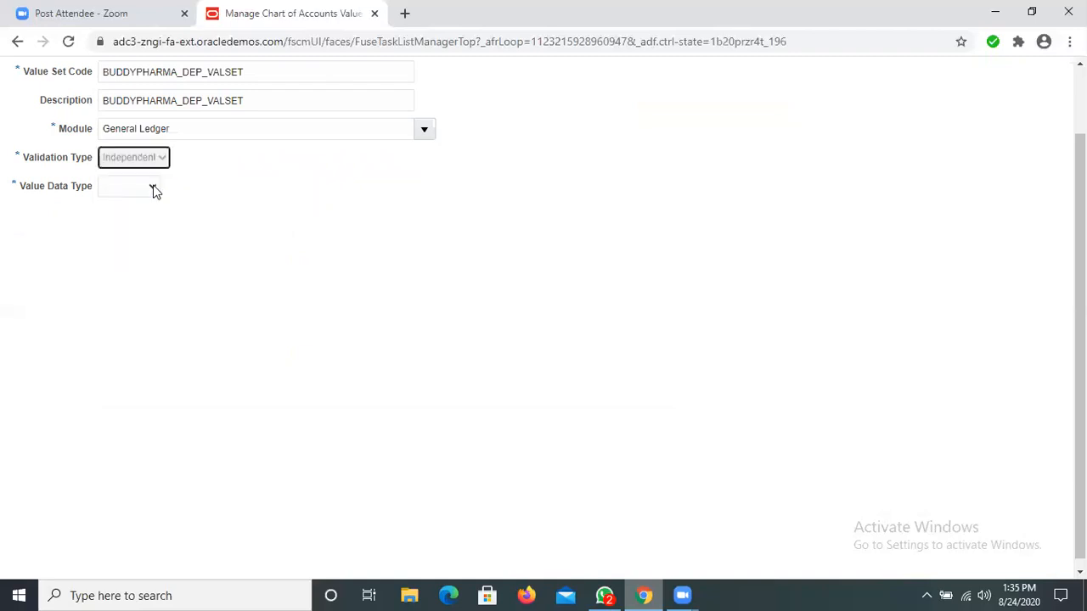
left_click(156, 189)
left_click(173, 228)
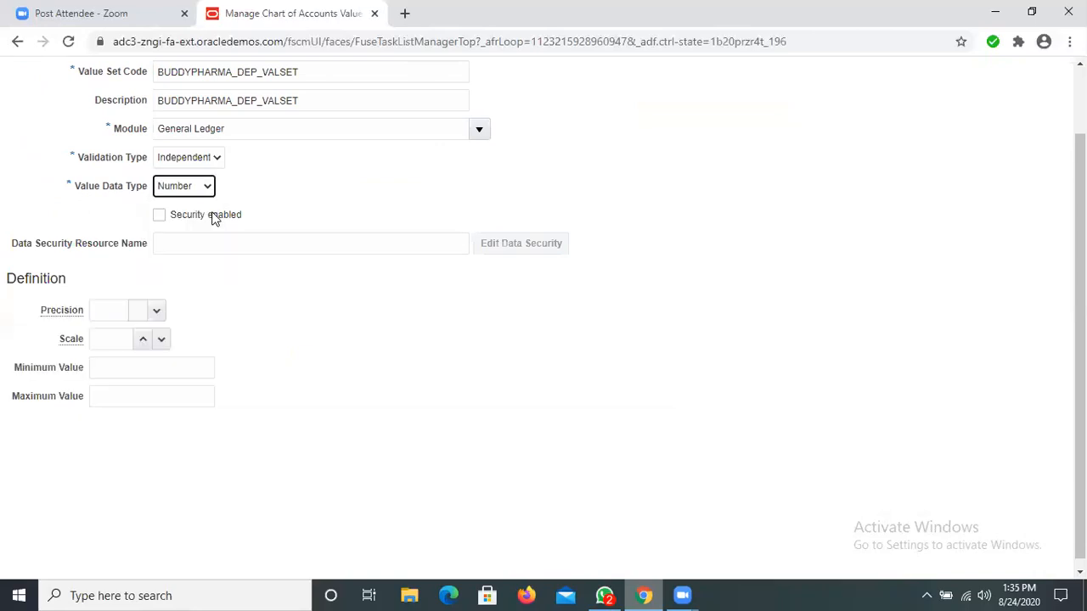
Step: Change the value data type to Character, with subtype Numeric digits only and maximum length 6, and save and close the value set
left_click(183, 188)
left_click(182, 217)
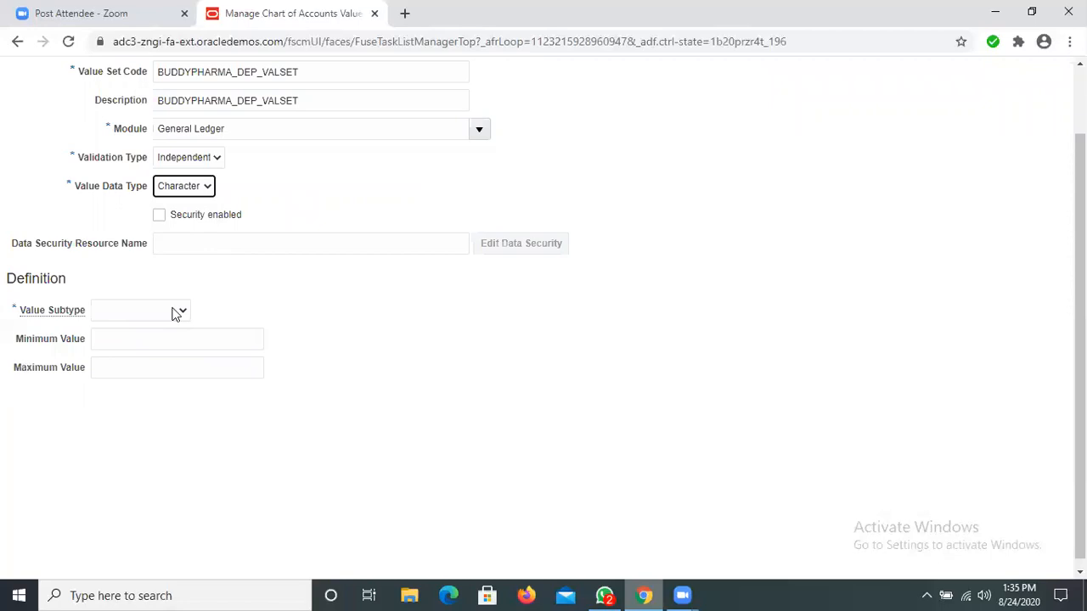
left_click(175, 312)
left_click(132, 367)
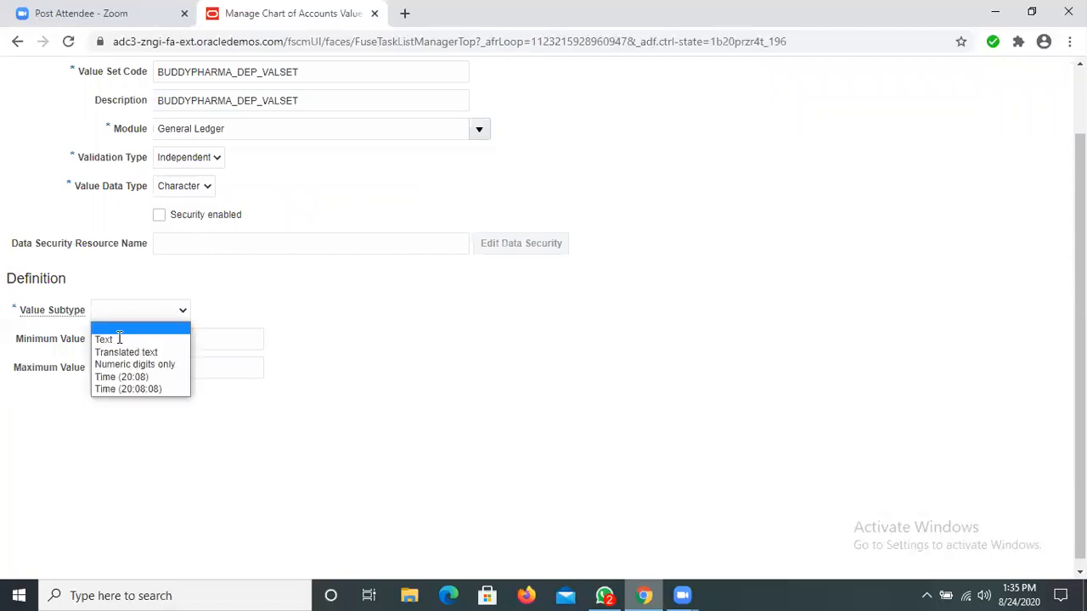
type("6")
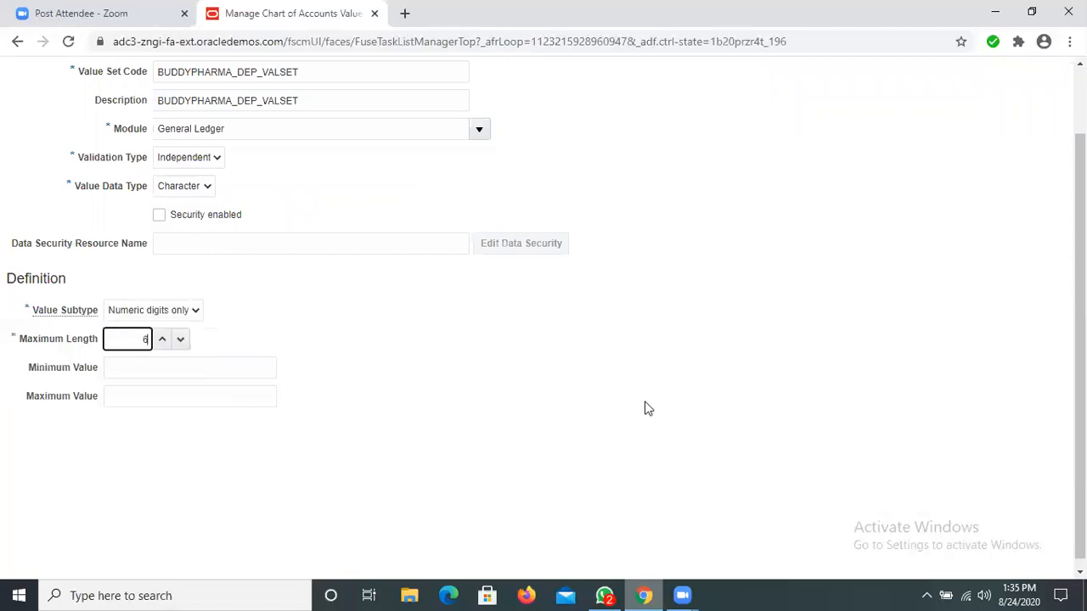
scroll(971, 116, "up", 2)
left_click(971, 117)
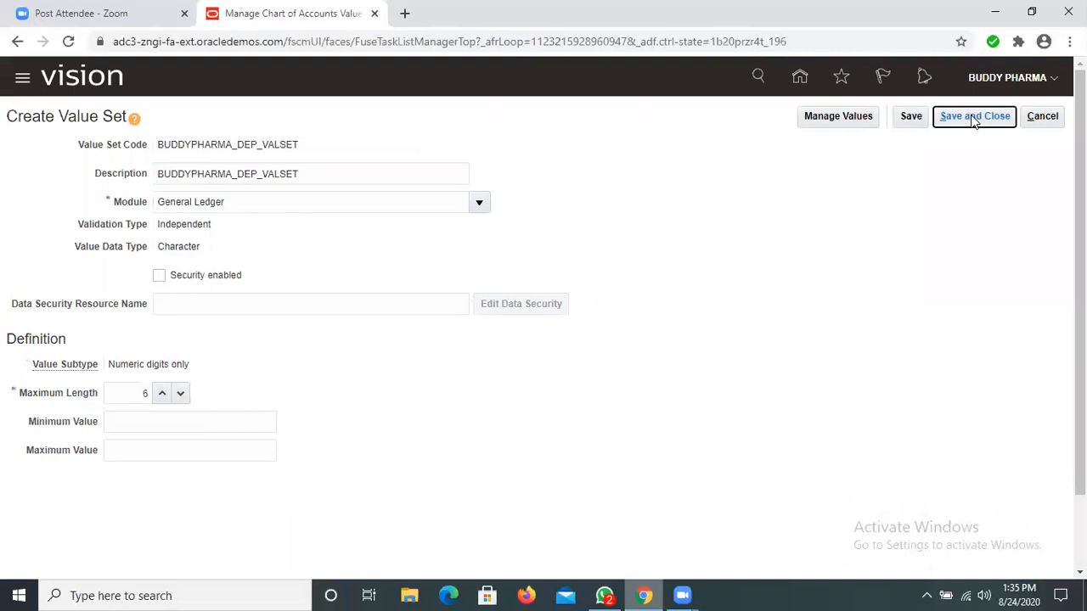
left_click(960, 119)
Step: Start another value set with BUDDYPHARMA_ACC_VALSET as both its value set code and description
left_click(183, 414)
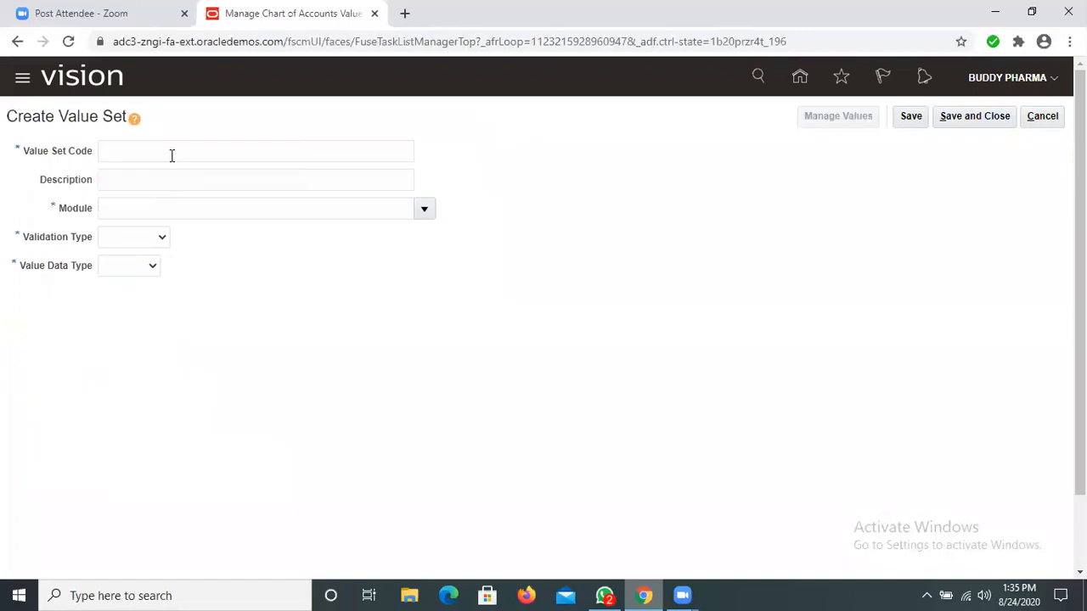
left_click(171, 155)
type("BUD")
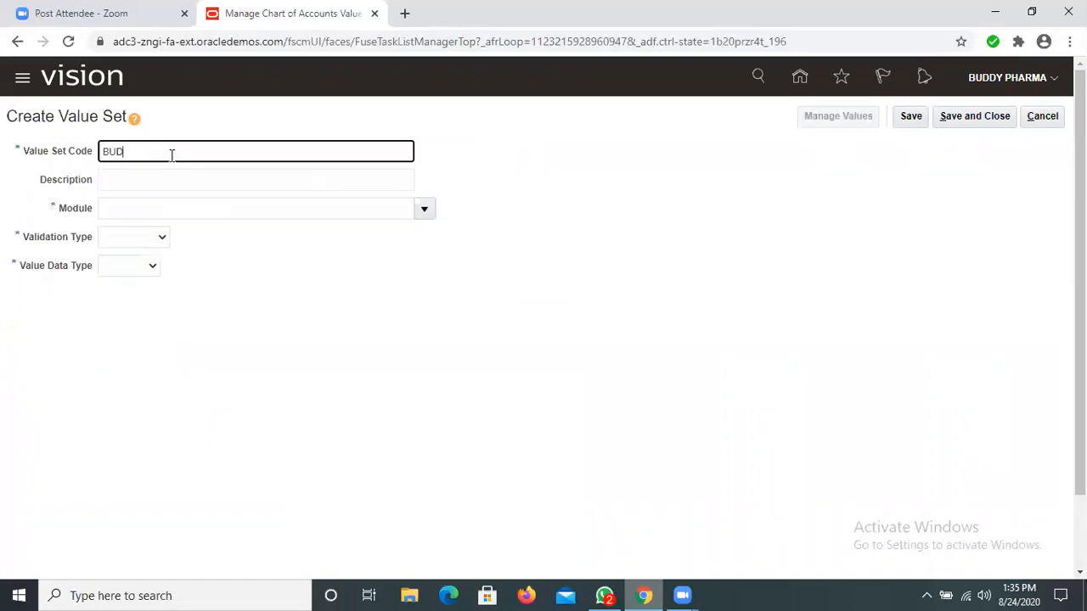
type("DYPHARMA_ACC_VALSET")
key("ctrl+a")
key("ctrl+c")
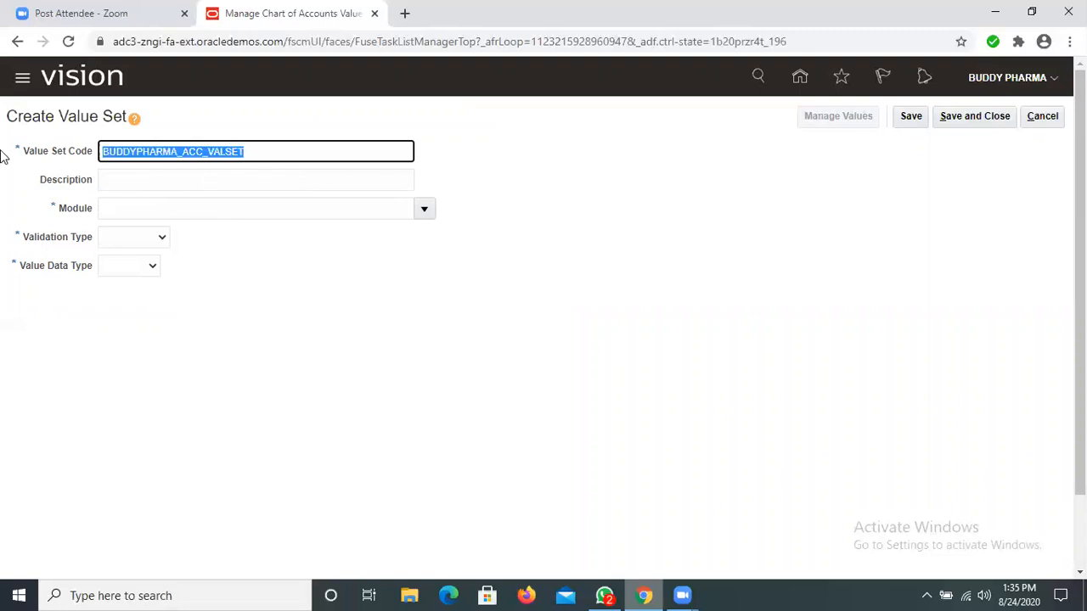
left_click(142, 179)
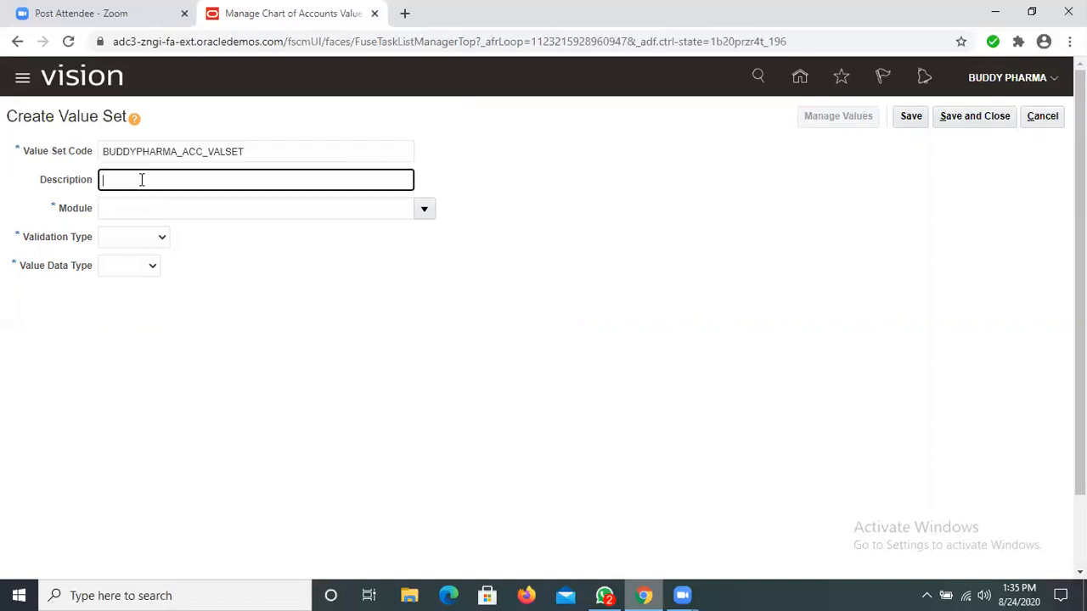
key("ctrl+v")
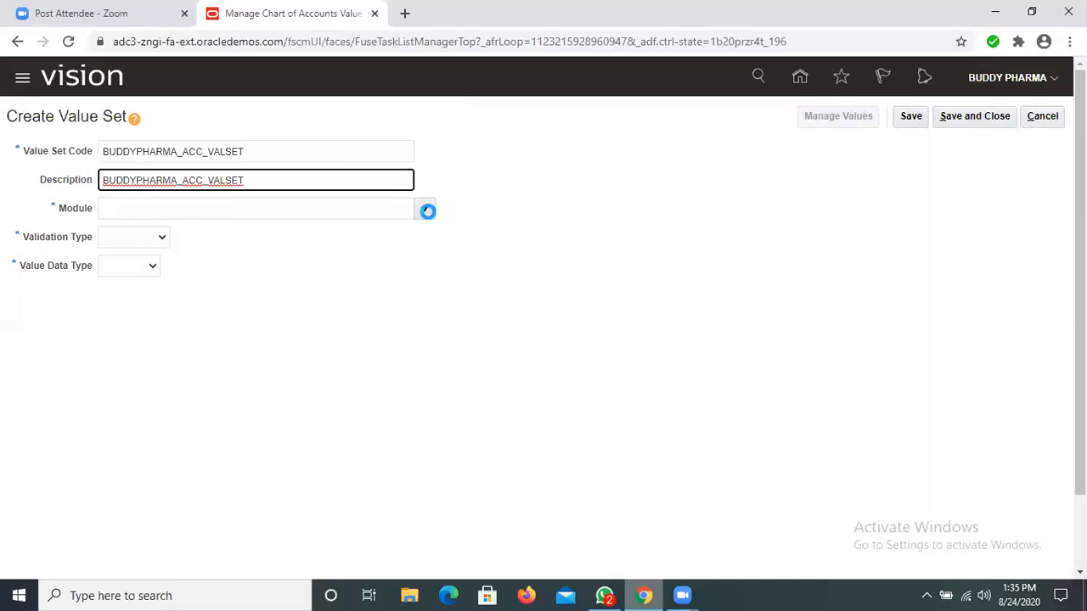
Step: Assign BUDDYPHARMA_ACC_VALSET to the General Ledger module with validation type Independent and value data type Character
left_click(426, 210)
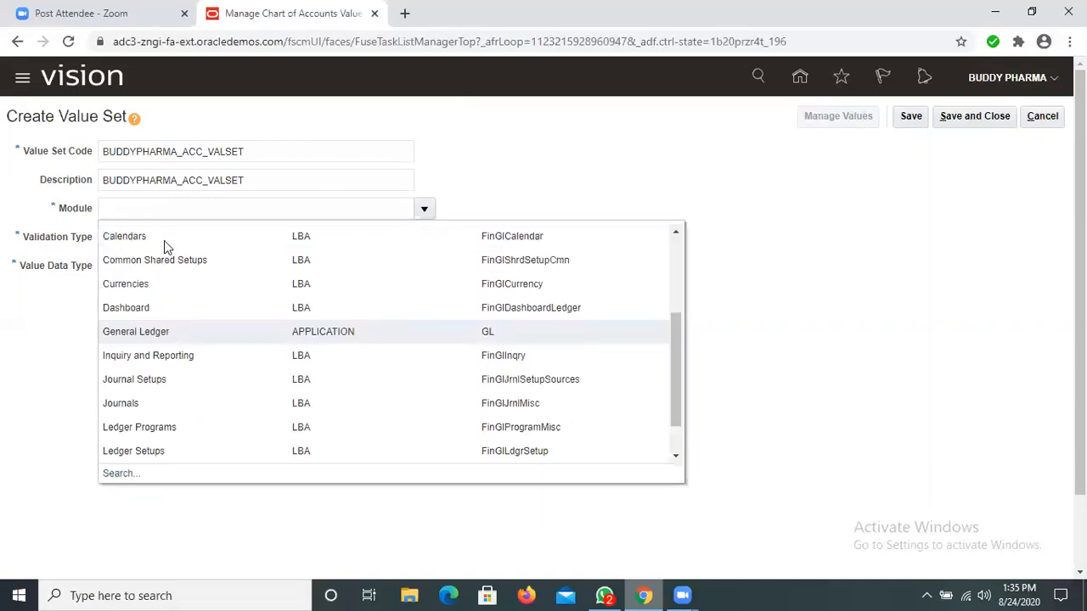
left_click(164, 241)
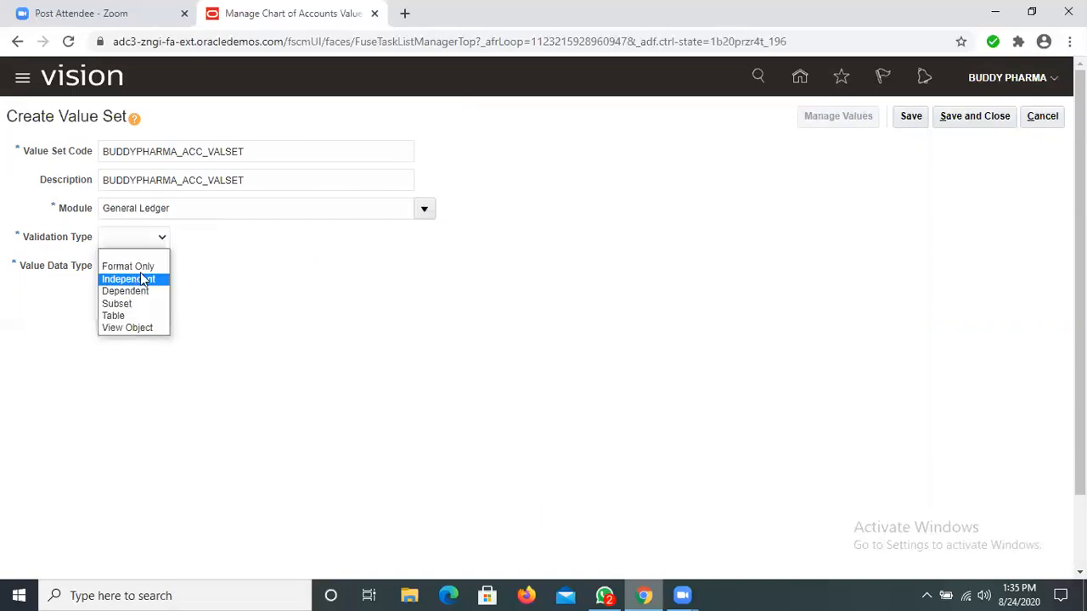
left_click(146, 278)
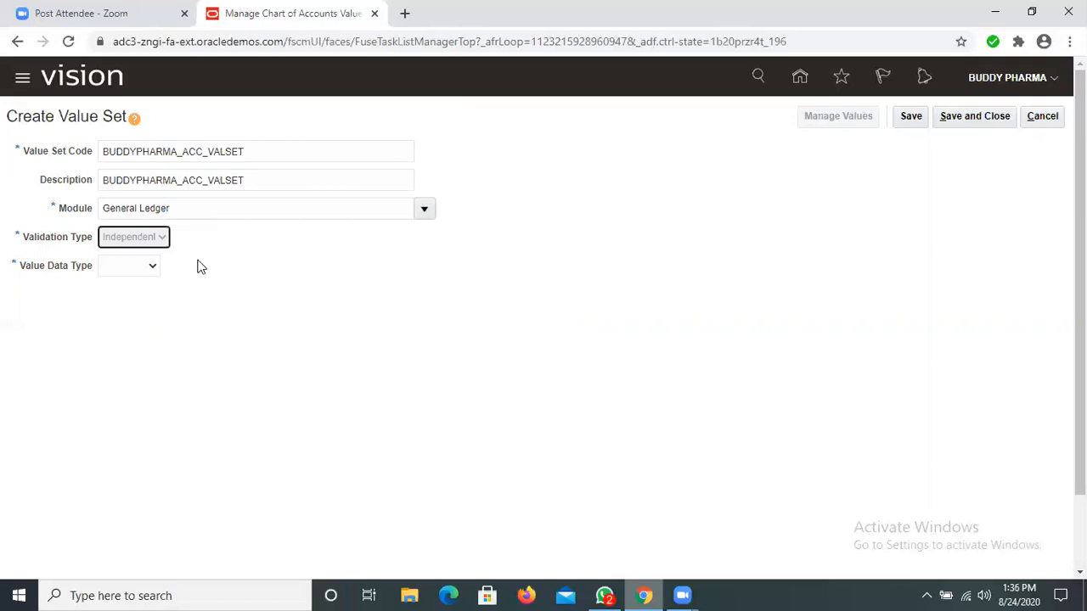
left_click(201, 266)
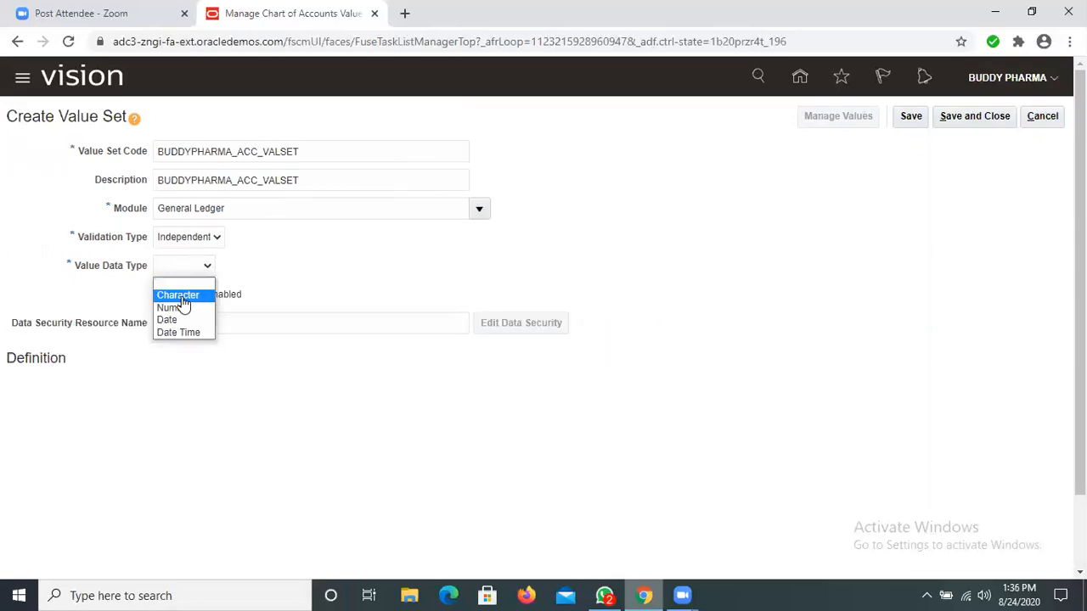
left_click(180, 296)
Step: Set the BUDDYPHARMA_ACC_VALSET subtype to Numeric digits only with maximum length 6, and save and close it
left_click(187, 394)
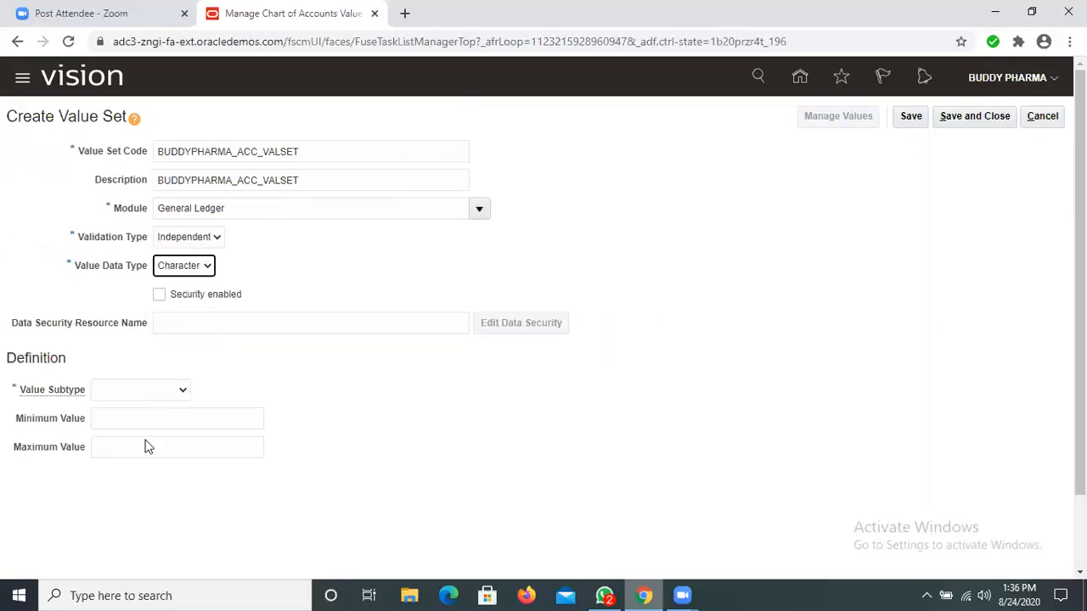
left_click(128, 439)
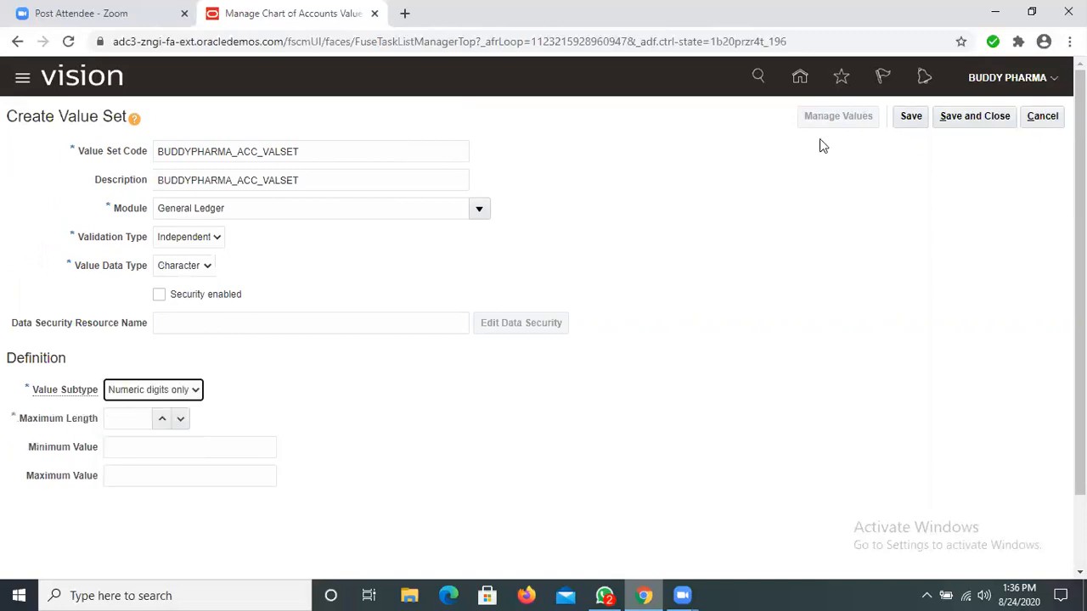
key("Tab")
type("6")
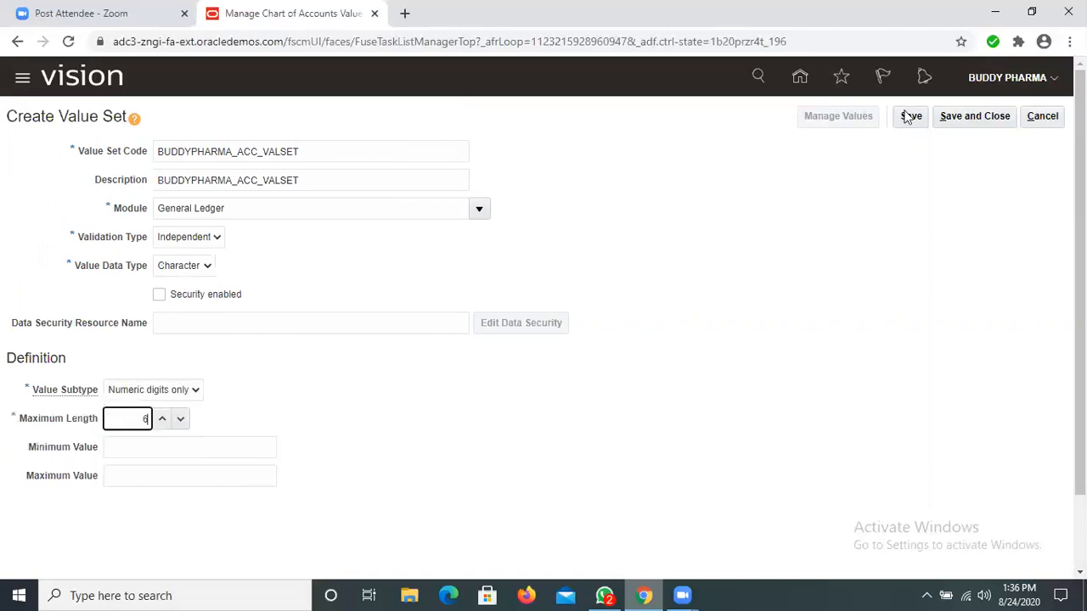
left_click(963, 119)
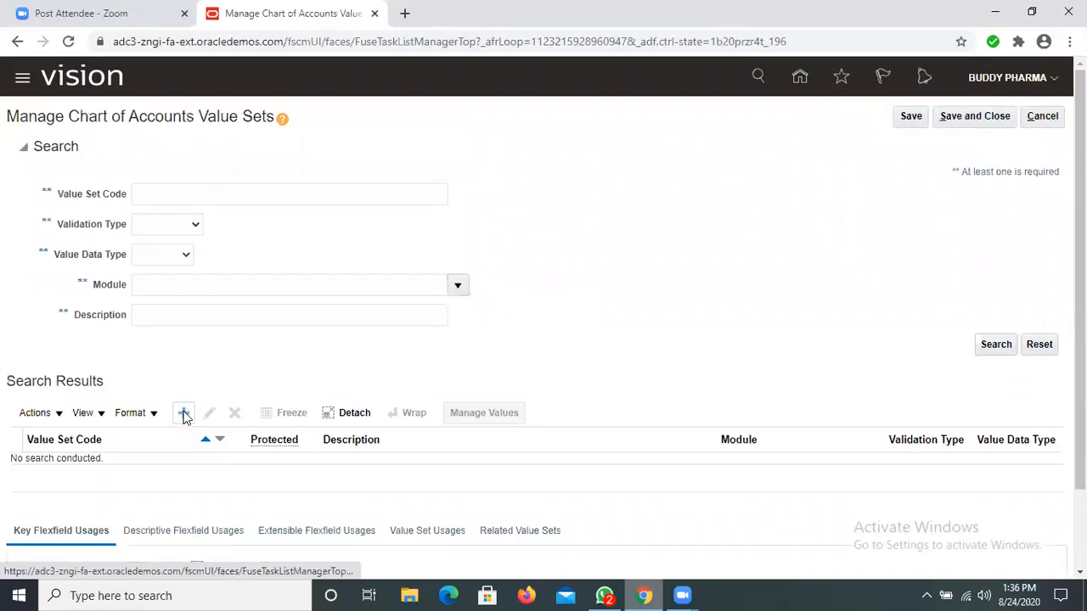
Step: Create a new value set with BUDDYPHARMA_LOB_VALSET as both its value set code and description
left_click(185, 415)
left_click(197, 150)
type("N")
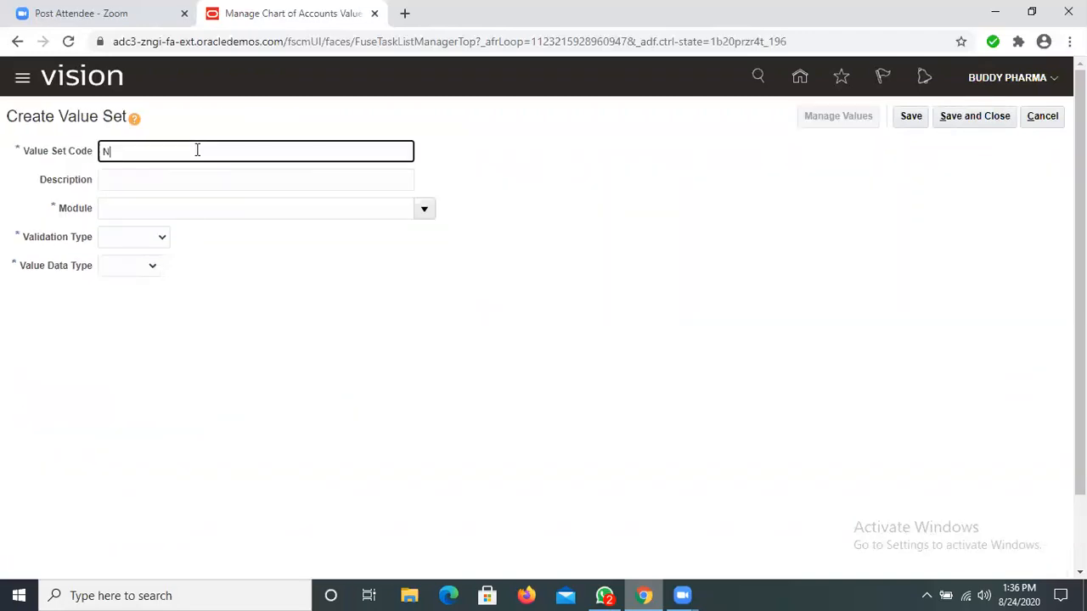
key("BackSpace")
type("BUDDYPHARMA_LOB_VALSET")
key("Tab")
key("shift+Tab")
key("ctrl+c")
left_click(173, 184)
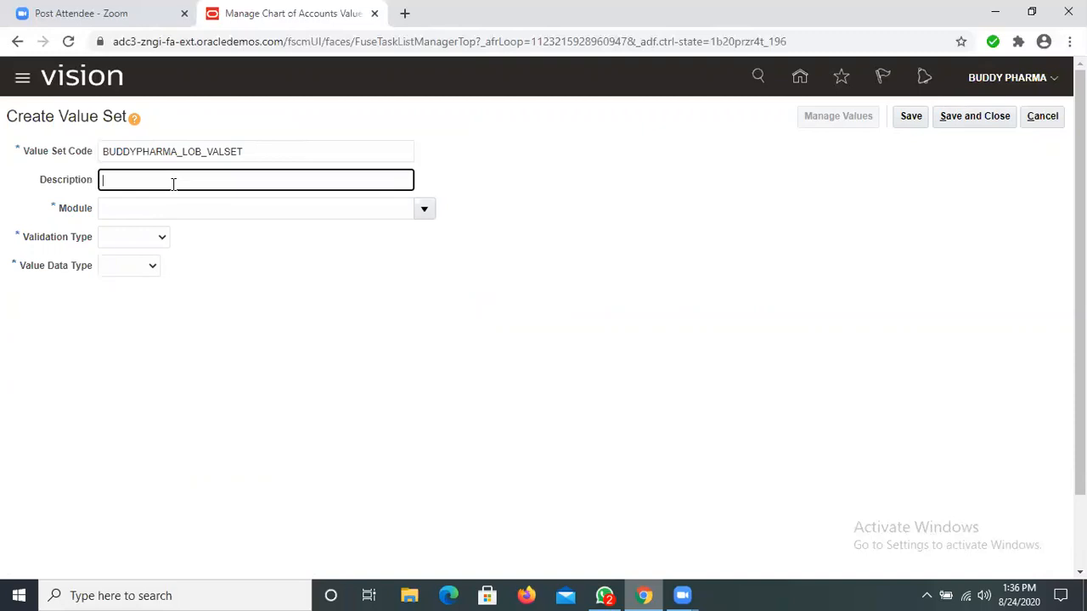
key("ctrl+v")
Step: Assign BUDDYPHARMA_LOB_VALSET to the General Ledger module with validation type Independent and value data type Character
left_click(427, 208)
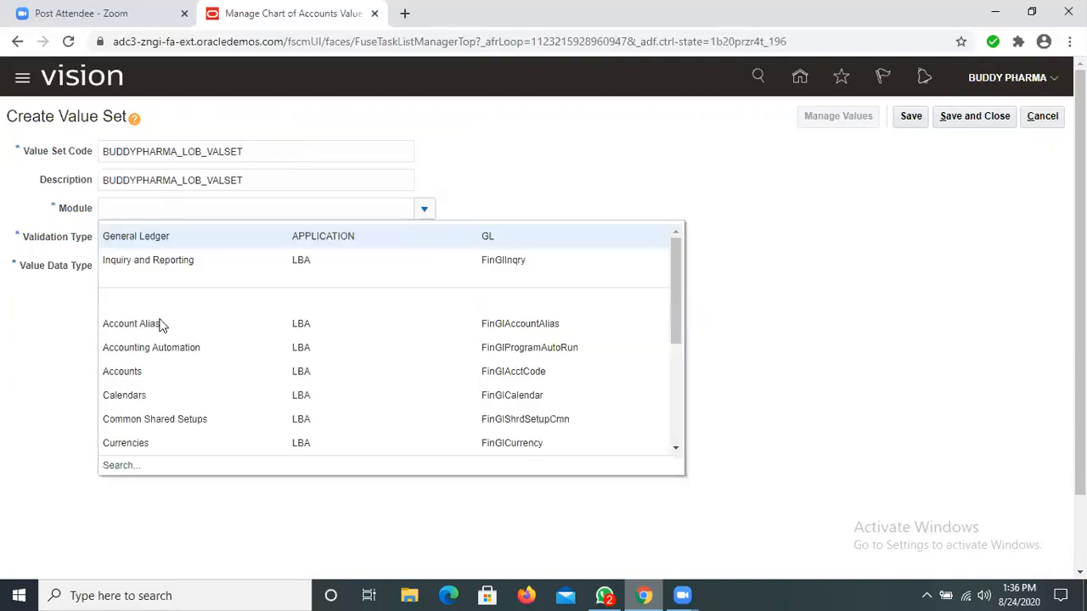
left_click(159, 332)
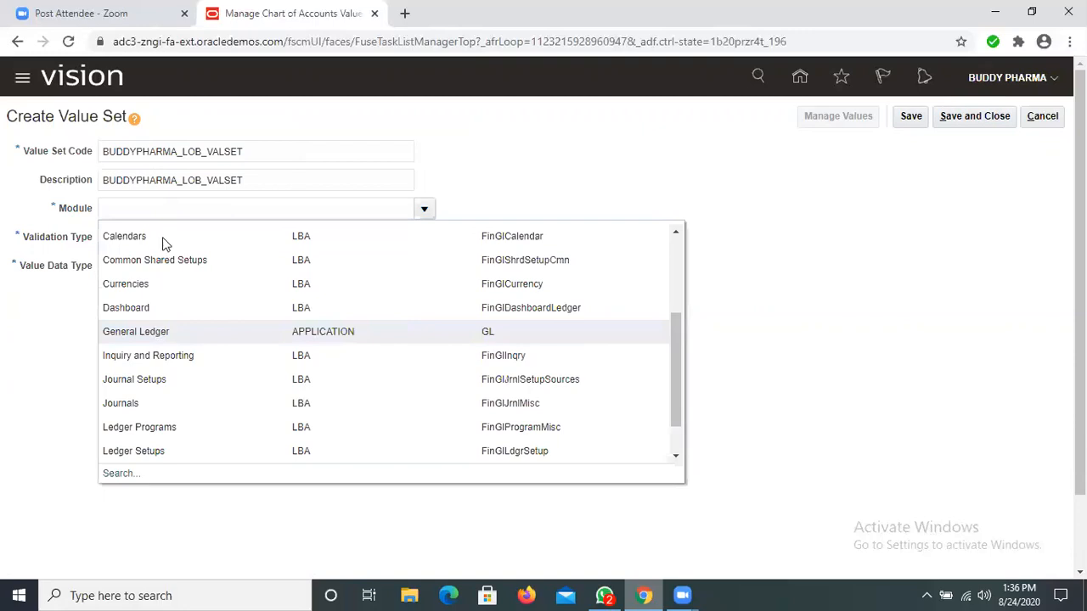
left_click(162, 239)
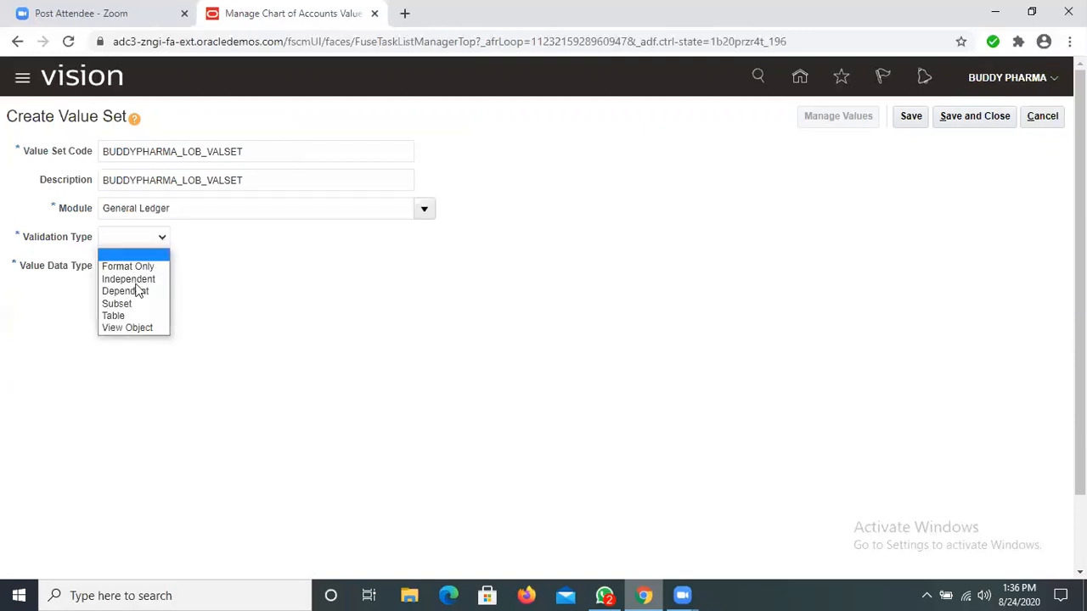
left_click(158, 276)
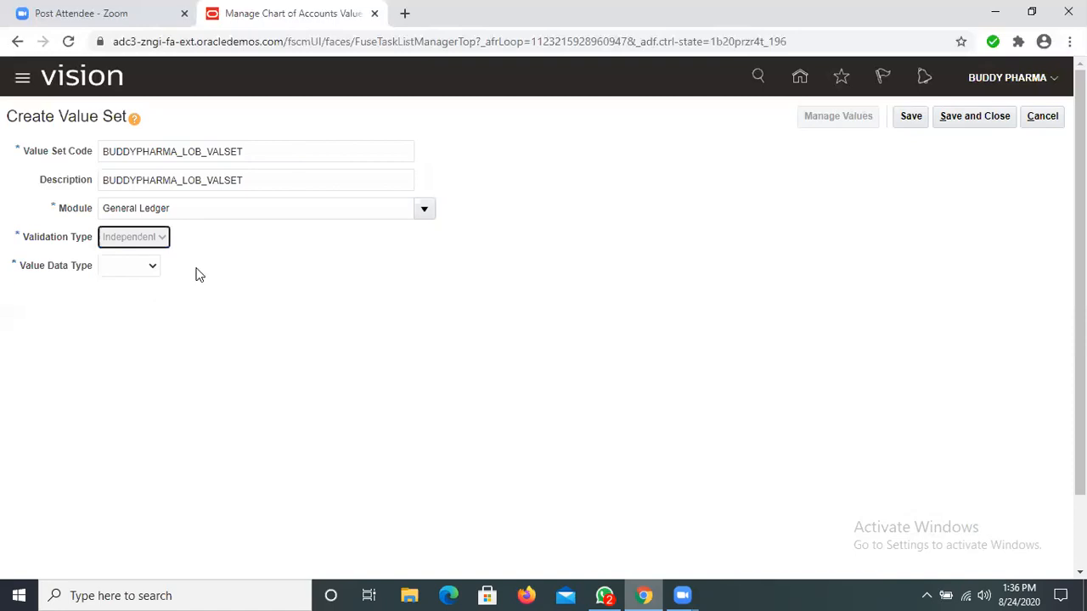
left_click(154, 267)
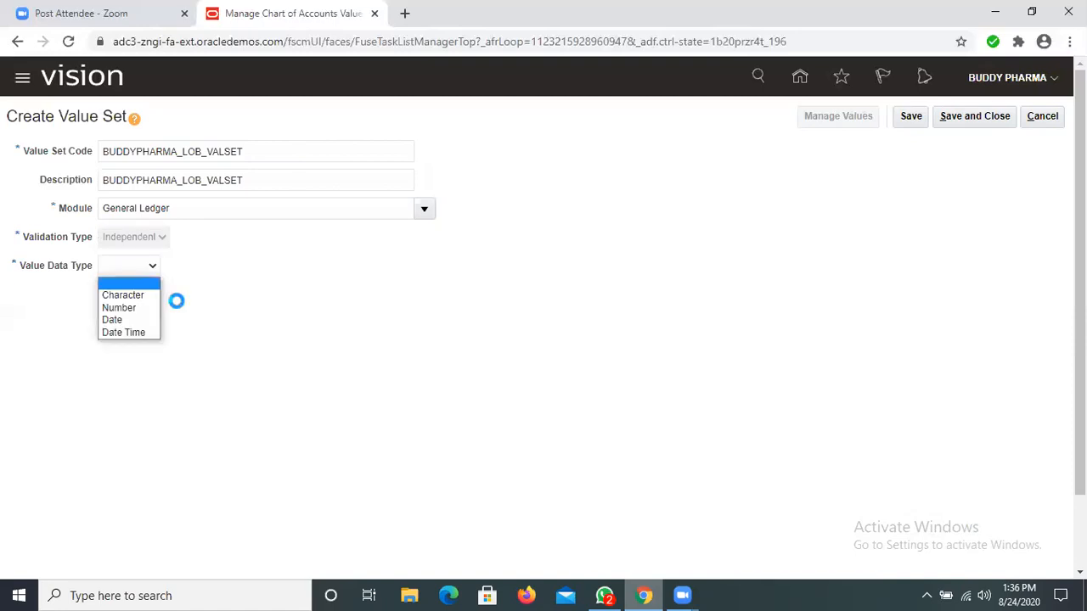
left_click(186, 307)
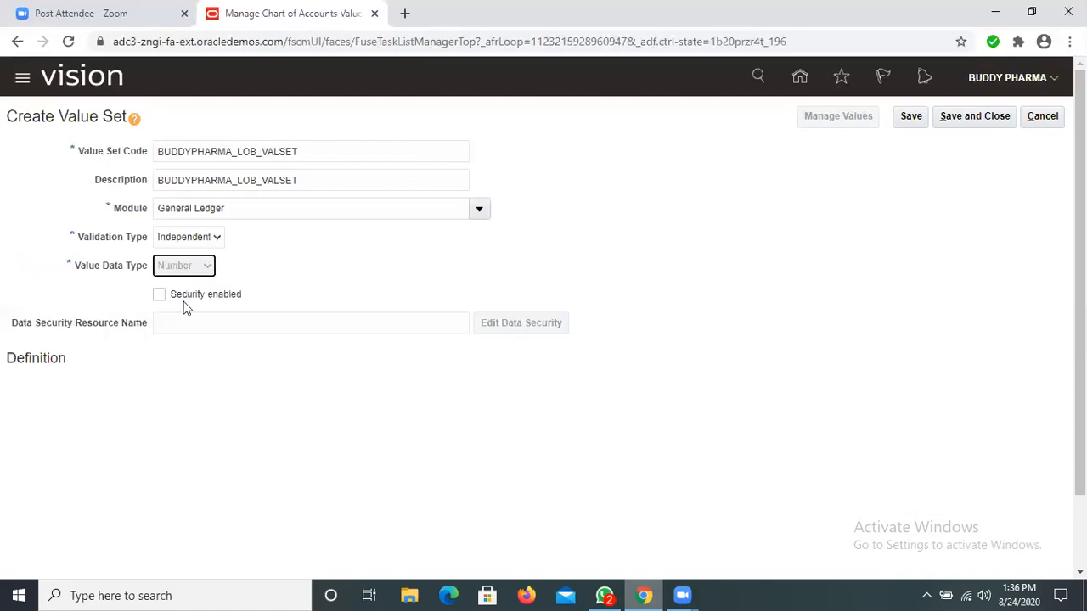
left_click(185, 296)
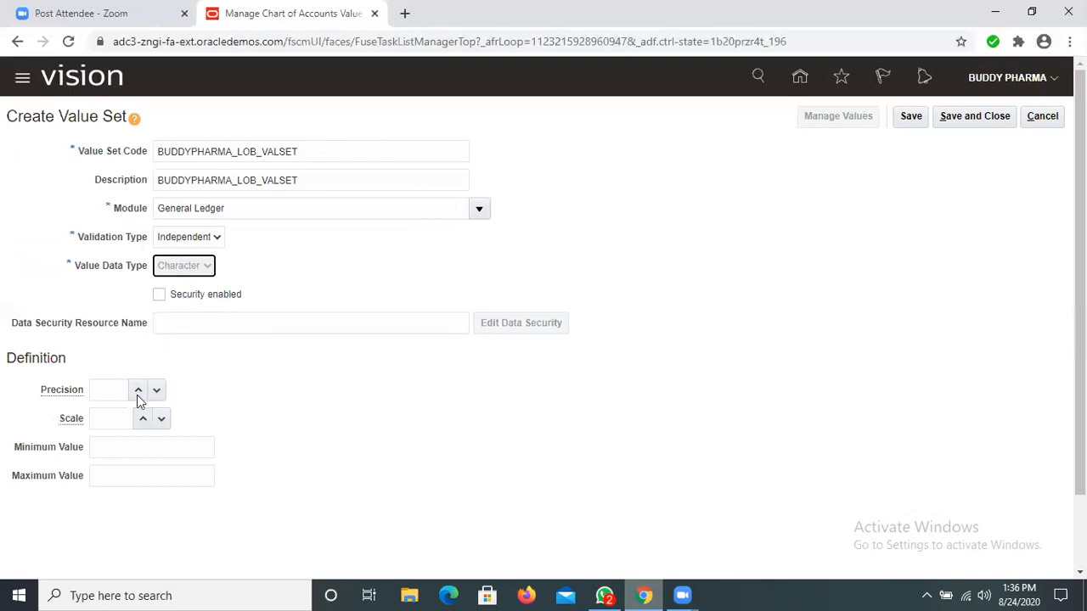
Step: Set the BUDDYPHARMA_LOB_VALSET subtype to Numeric digits only with maximum length 6, and save and close it
left_click(183, 392)
left_click(132, 442)
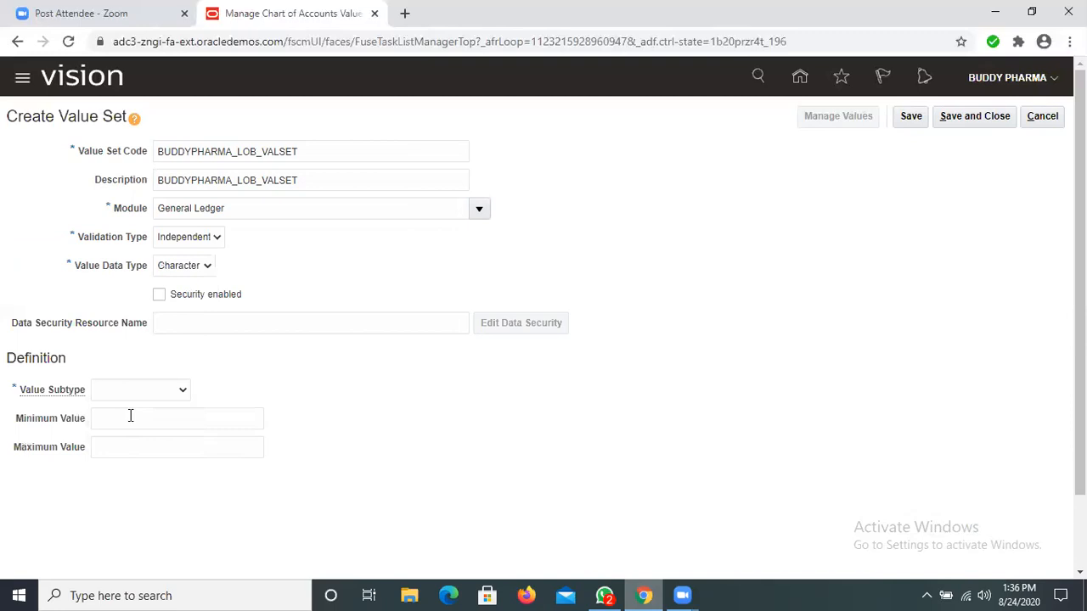
left_click(131, 418)
type("6")
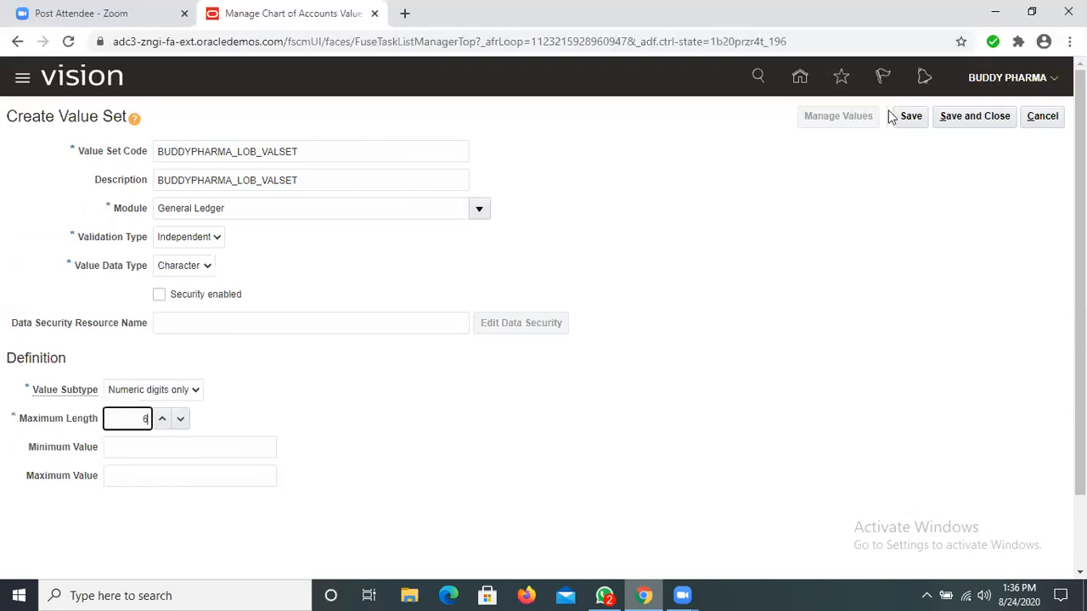
left_click(973, 118)
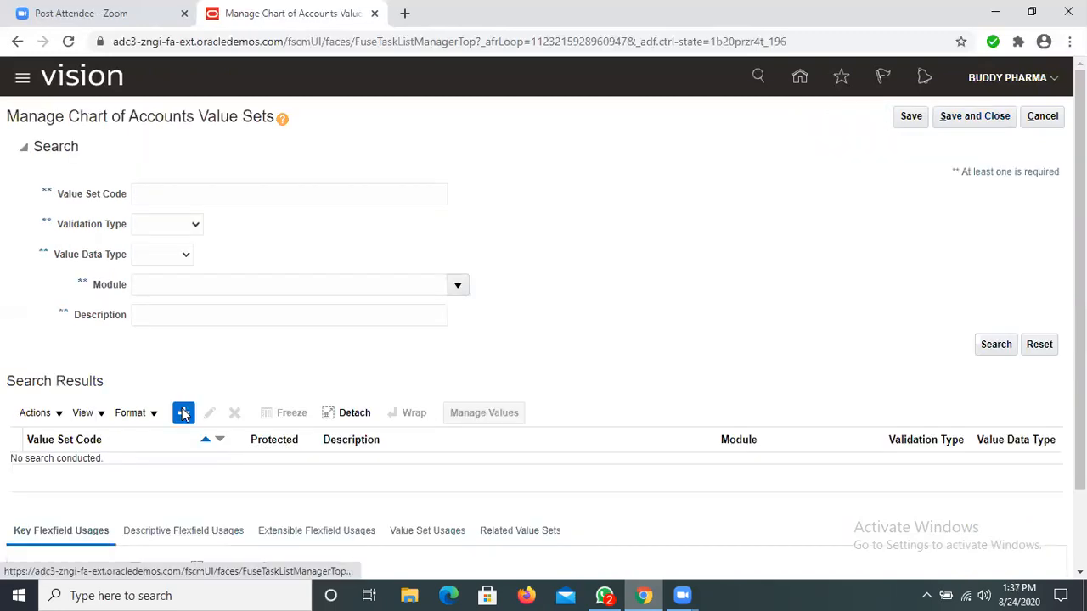
Step: Start another value set with BUDDYPHARMA_FUTURE_VALSET as both its value set code and description
left_click(183, 414)
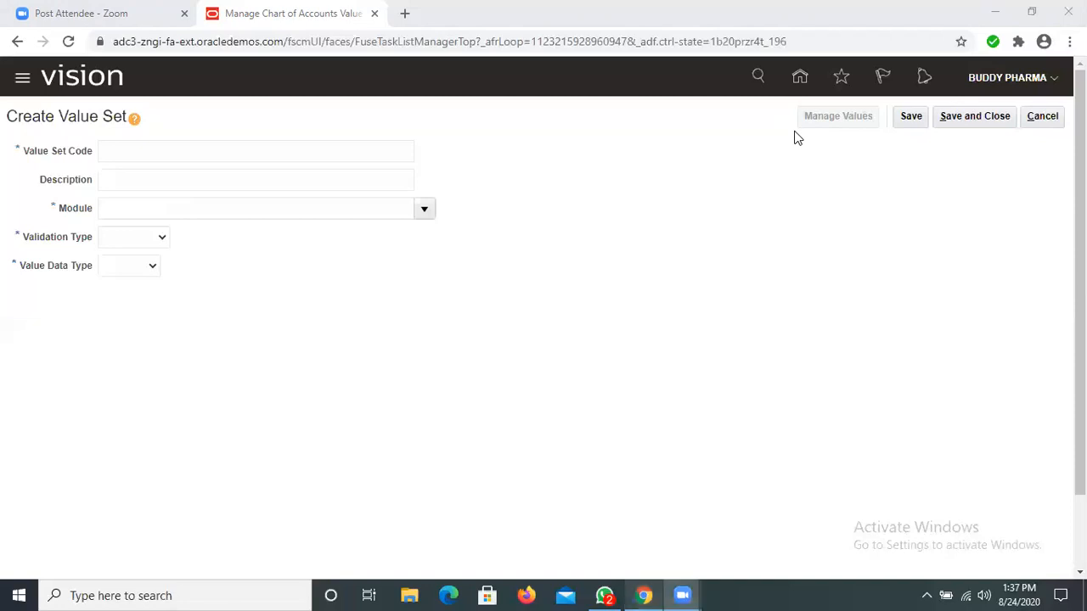
left_click(215, 149)
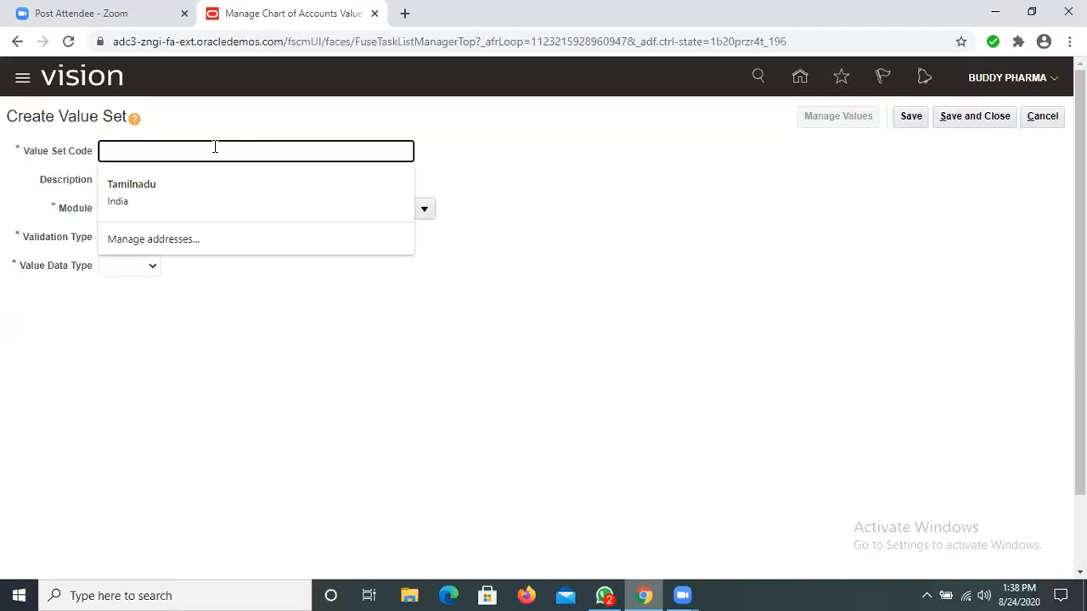
type("BUDDYPHARMA")
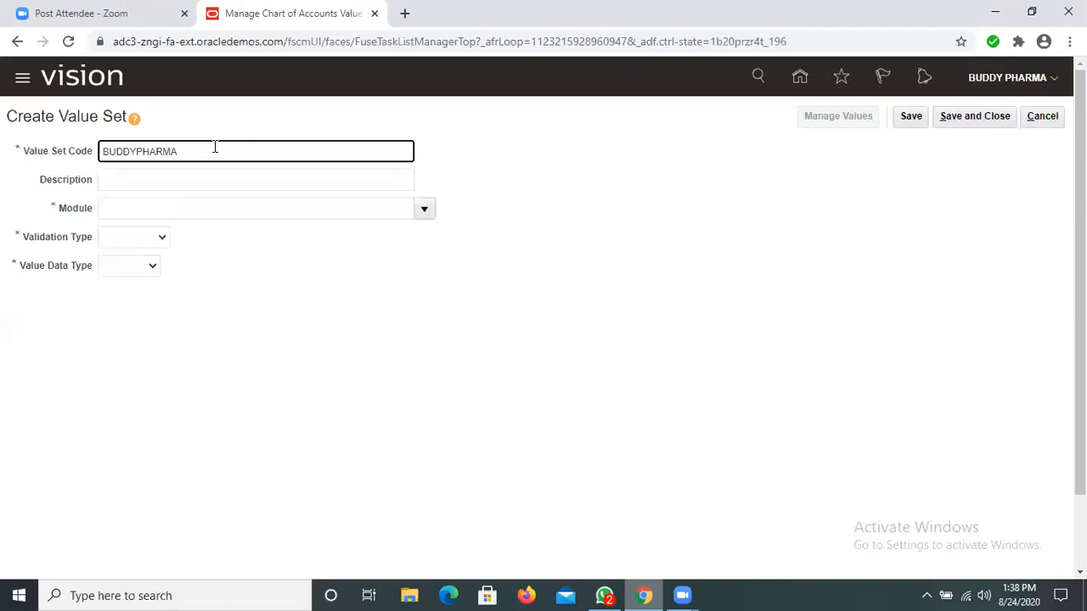
type("_FUTURE_VALSET")
key("ctrl+a")
key("ctrl+c")
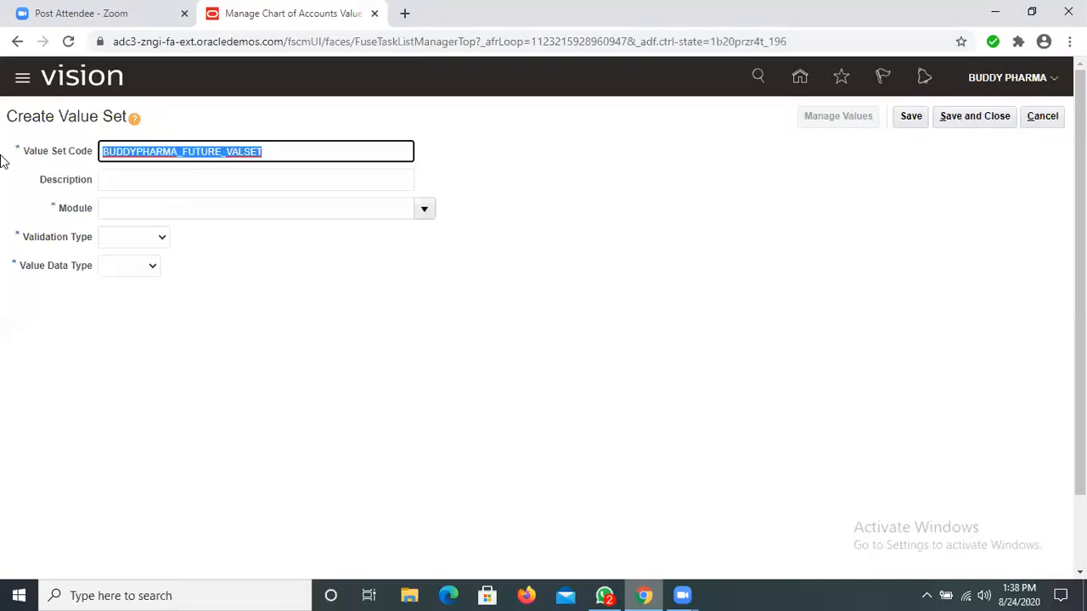
left_click(181, 188)
key("ctrl+v")
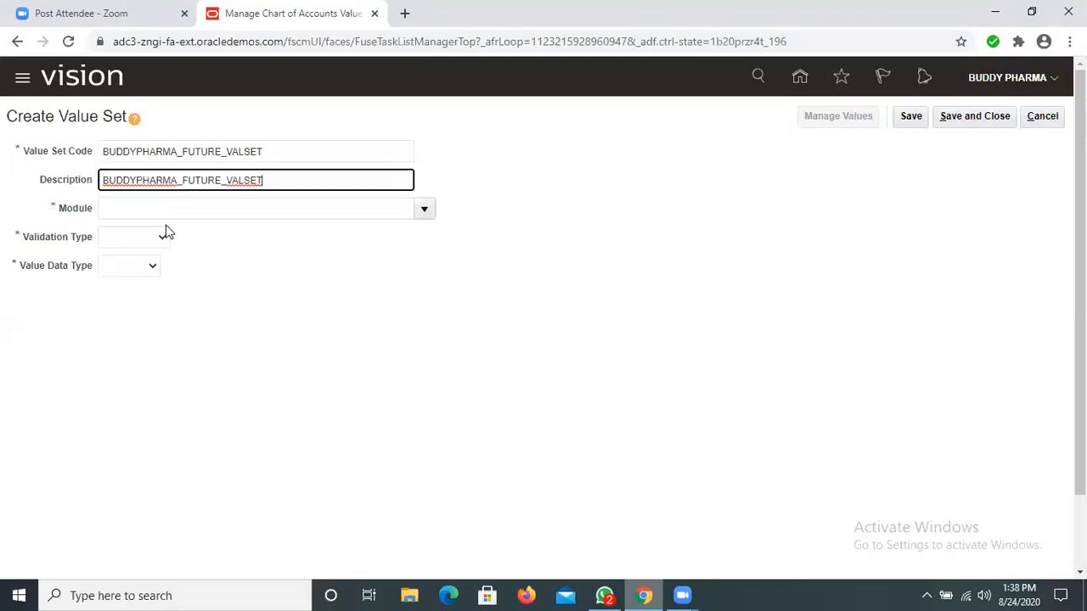
Step: Assign BUDDYPHARMA_FUTURE_VALSET to the General Ledger module with validation type Independent and value data type Character
left_click(390, 207)
left_click(417, 209)
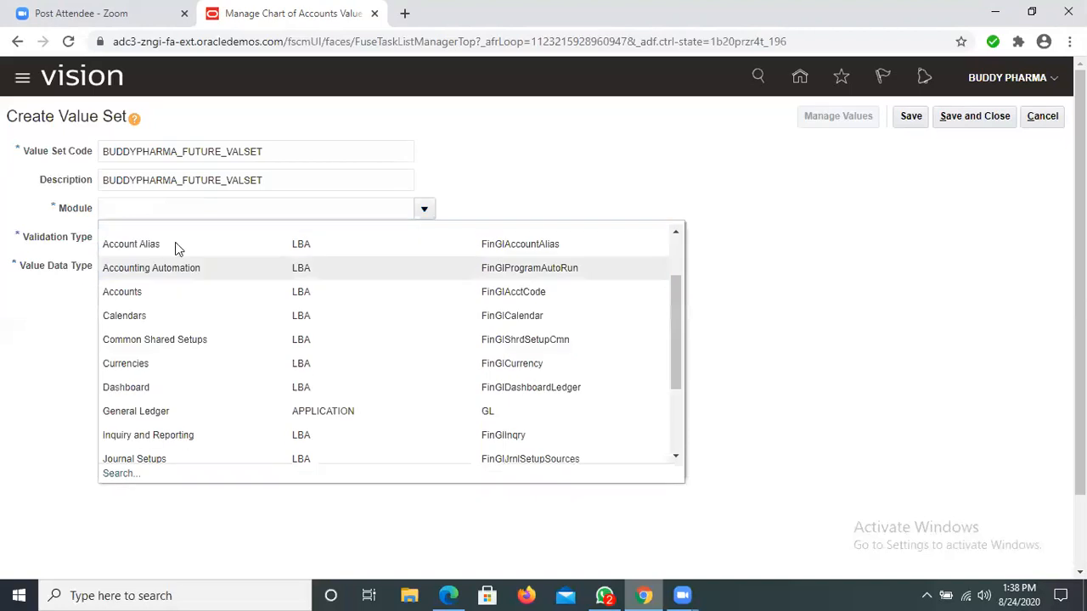
scroll(175, 202, "down", 3)
left_click(176, 202)
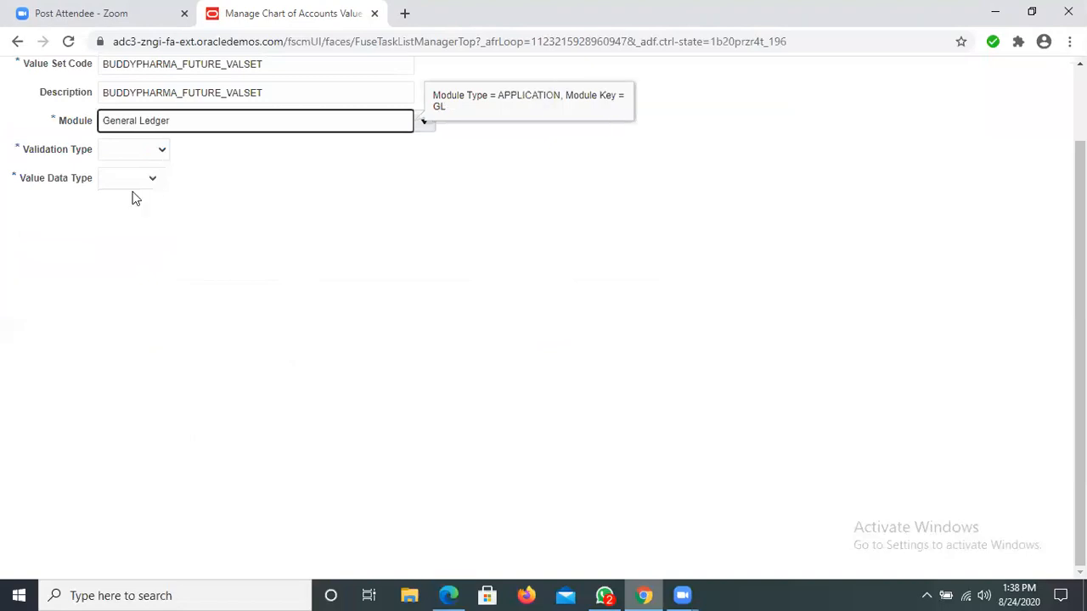
left_click(134, 149)
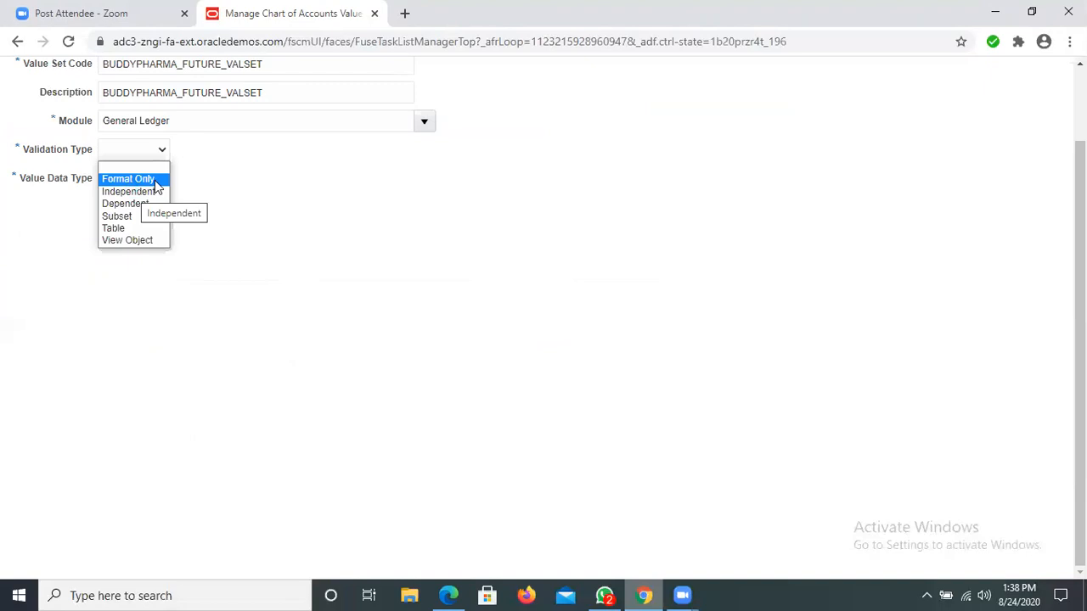
left_click(157, 191)
left_click(203, 180)
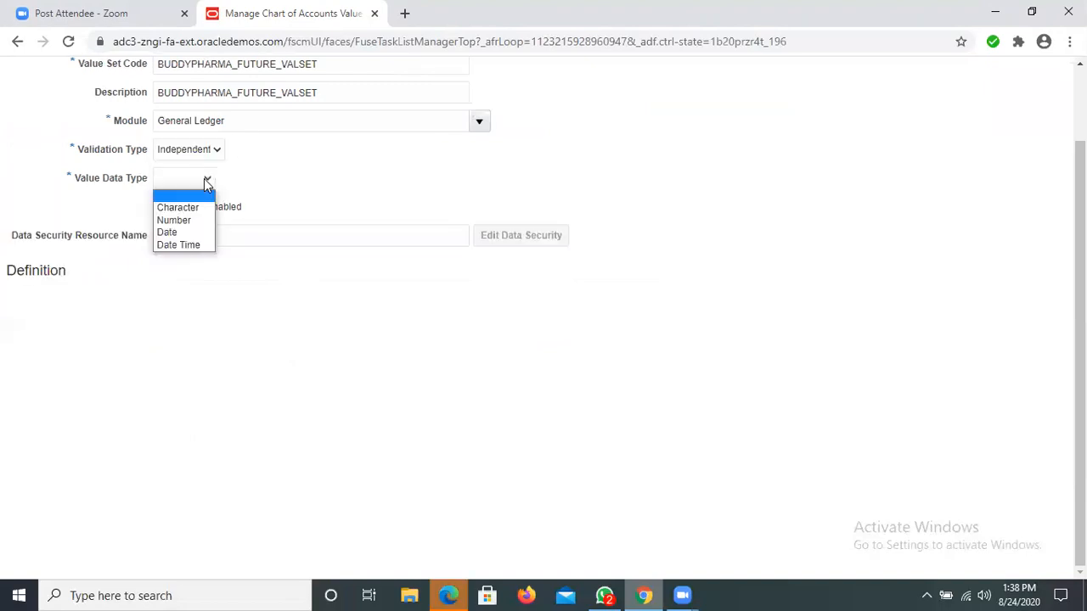
left_click(176, 221)
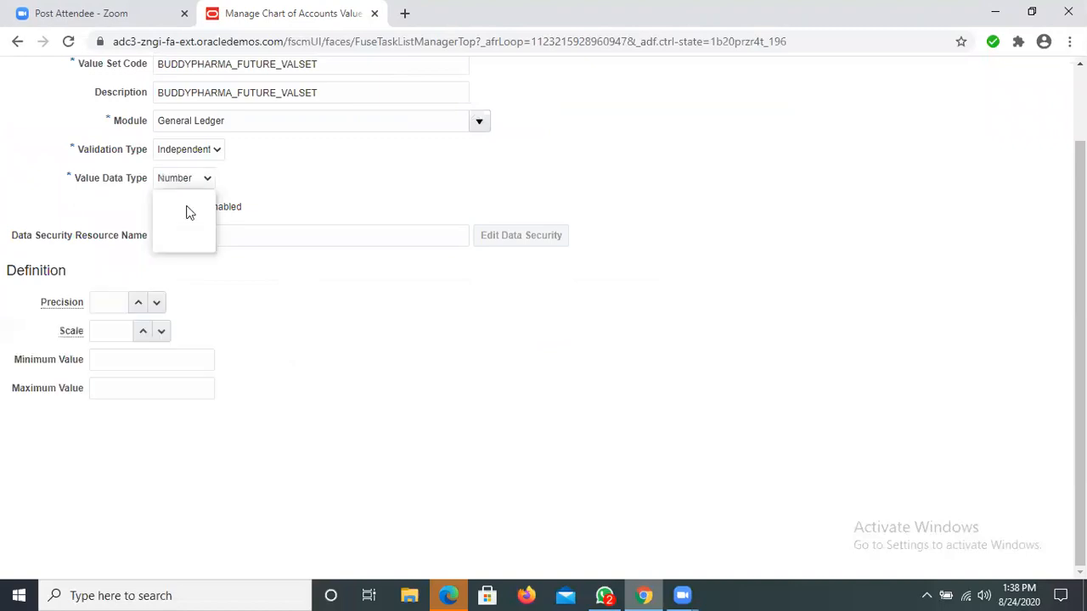
left_click(186, 206)
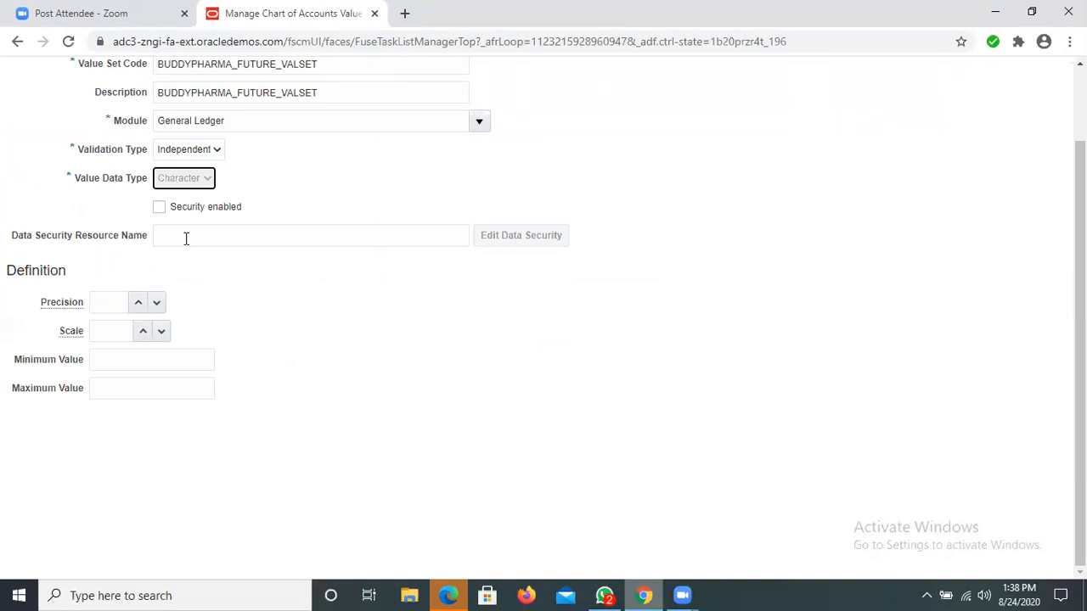
Step: Set the BUDDYPHARMA_FUTURE_VALSET subtype to Numeric digits only with maximum length 6, save and close it, and return to the implementation project
left_click(179, 303)
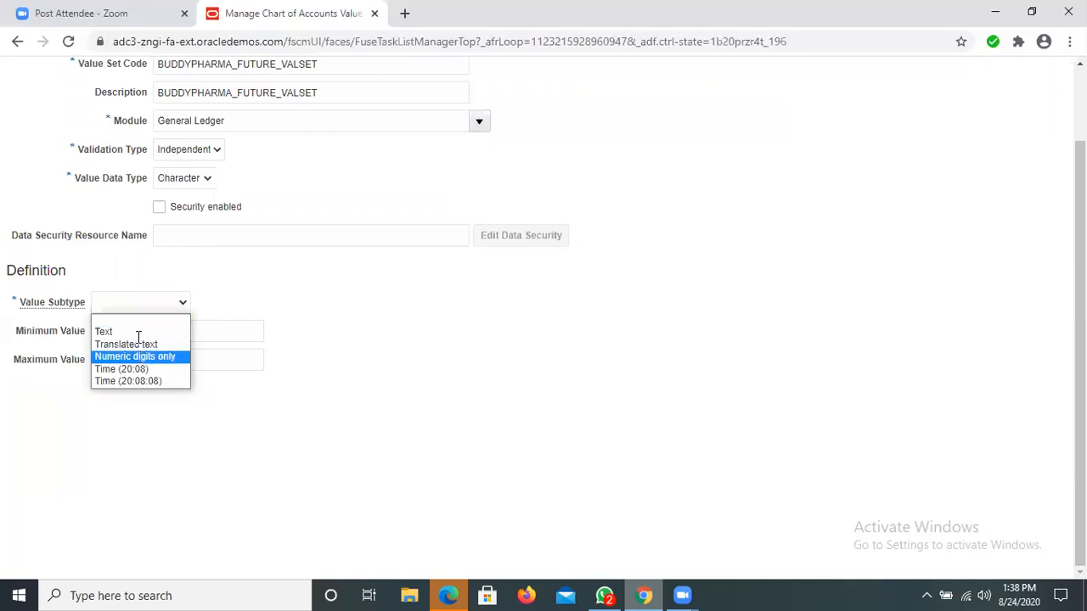
key("Return")
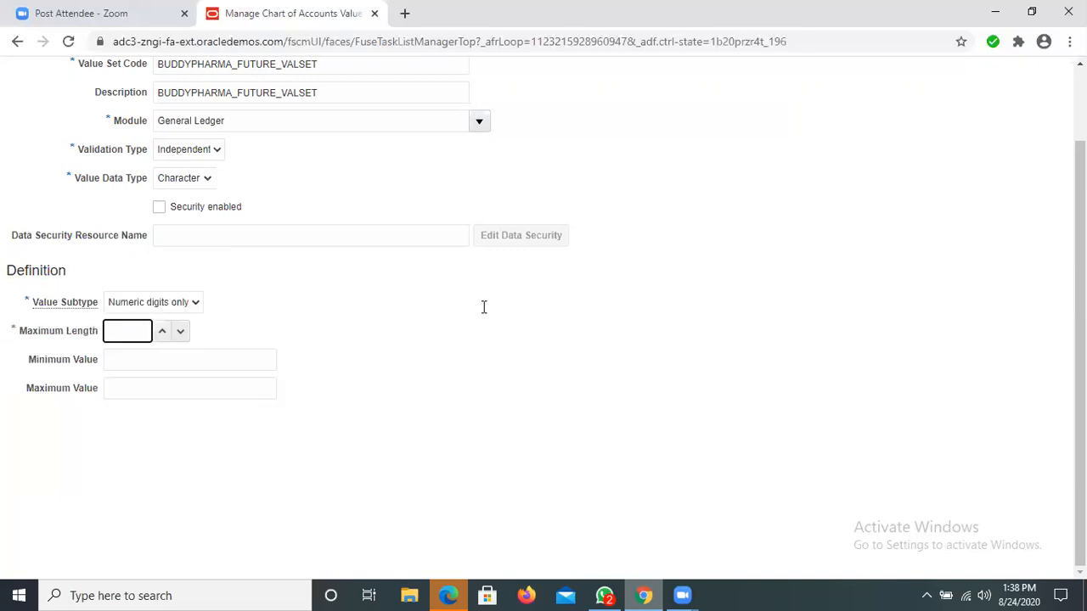
type("6")
scroll(972, 117, "up", 1)
left_click(962, 118)
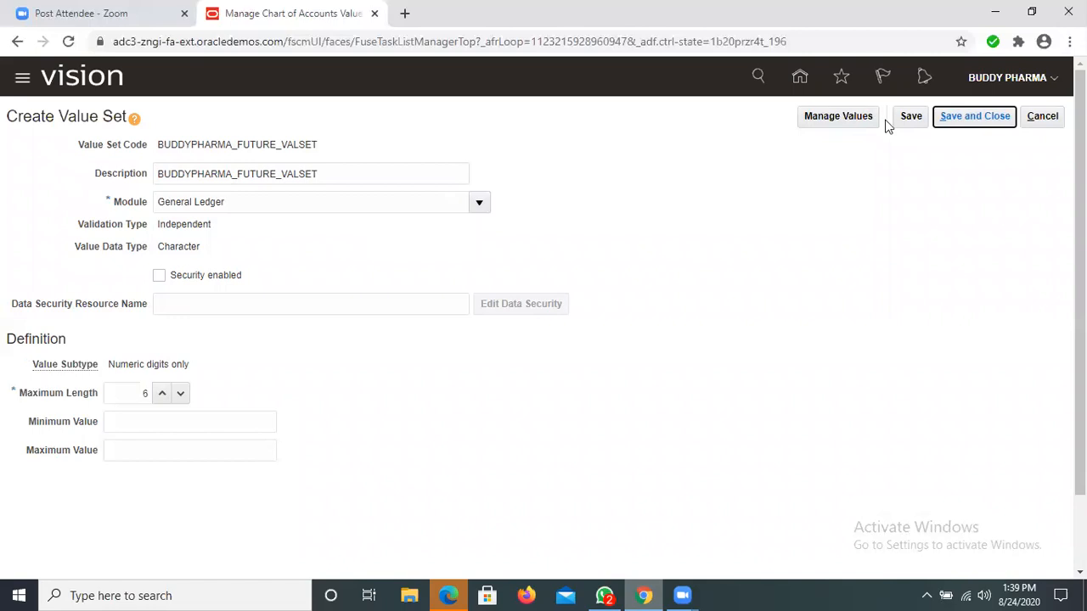
left_click(1002, 129)
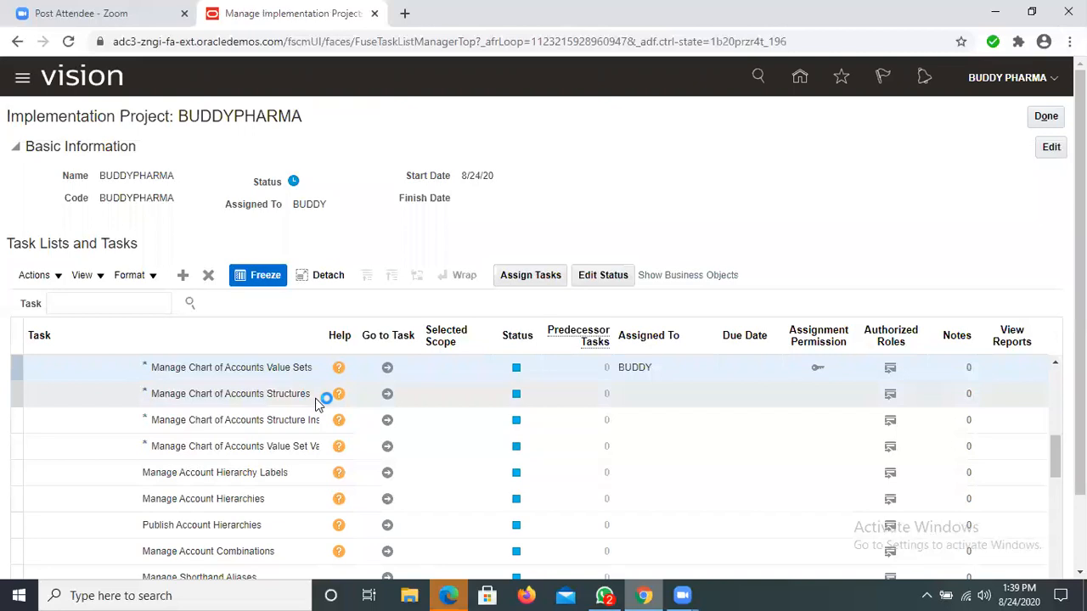
Step: Open the Manage Chart of Accounts Structures task and search for key flexfield code GL%
left_click(389, 395)
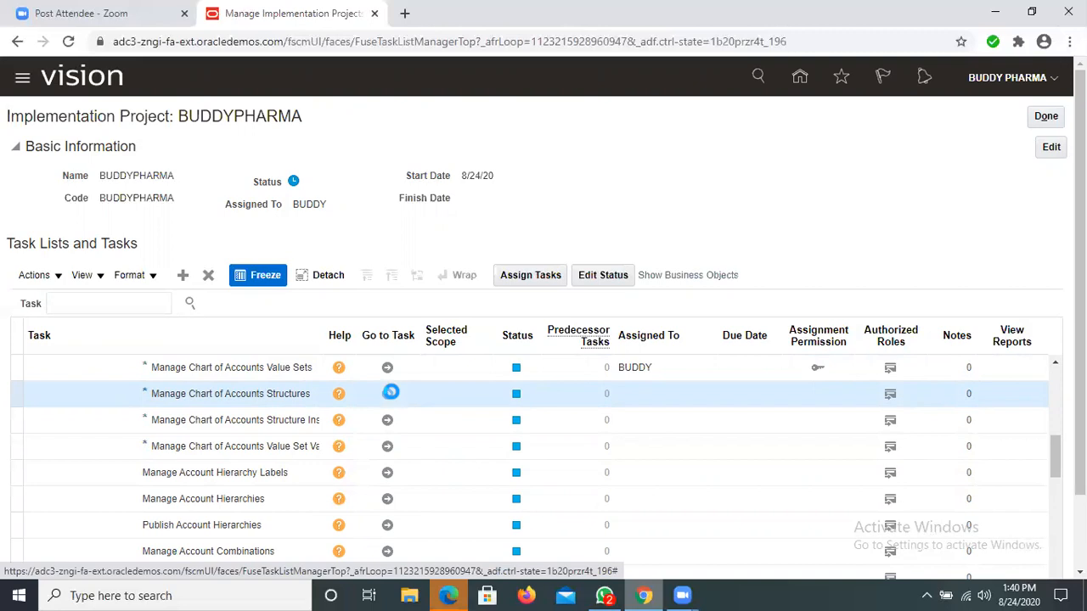
left_click(388, 394)
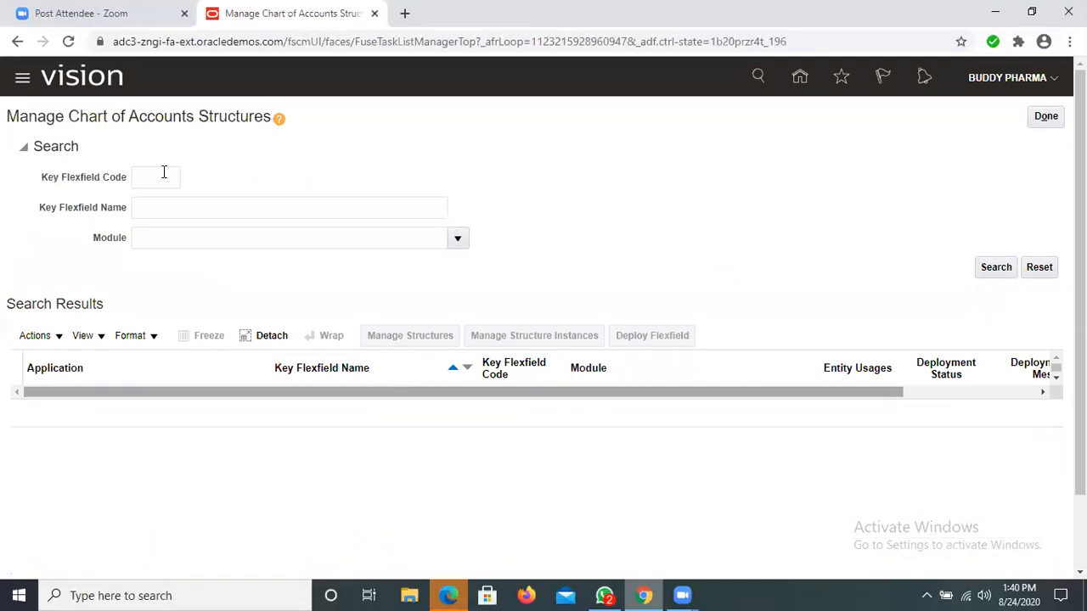
left_click(164, 172)
type("G")
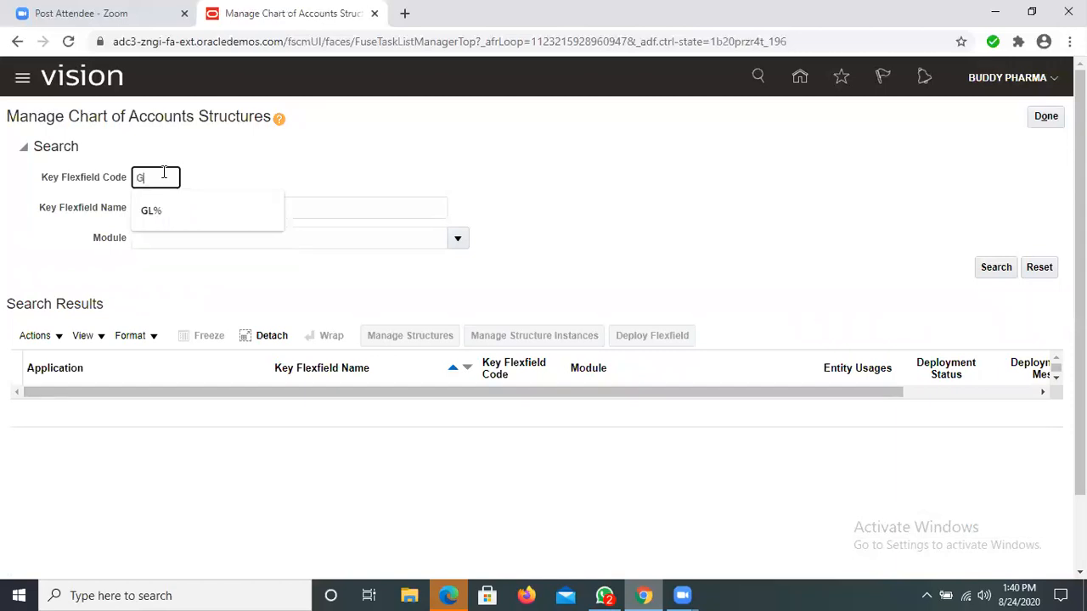
type("L%")
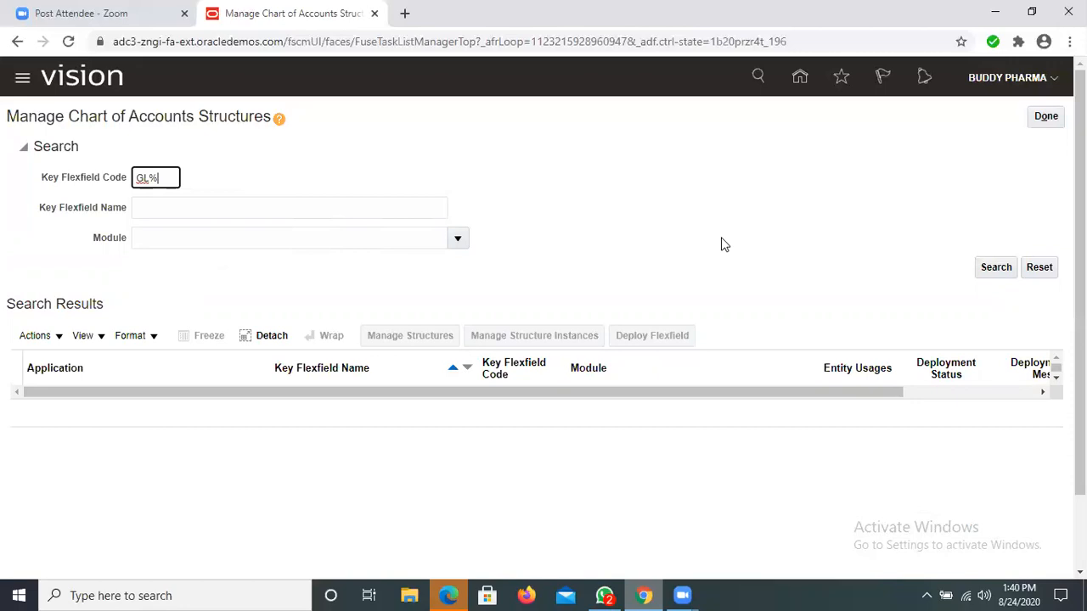
key("Return")
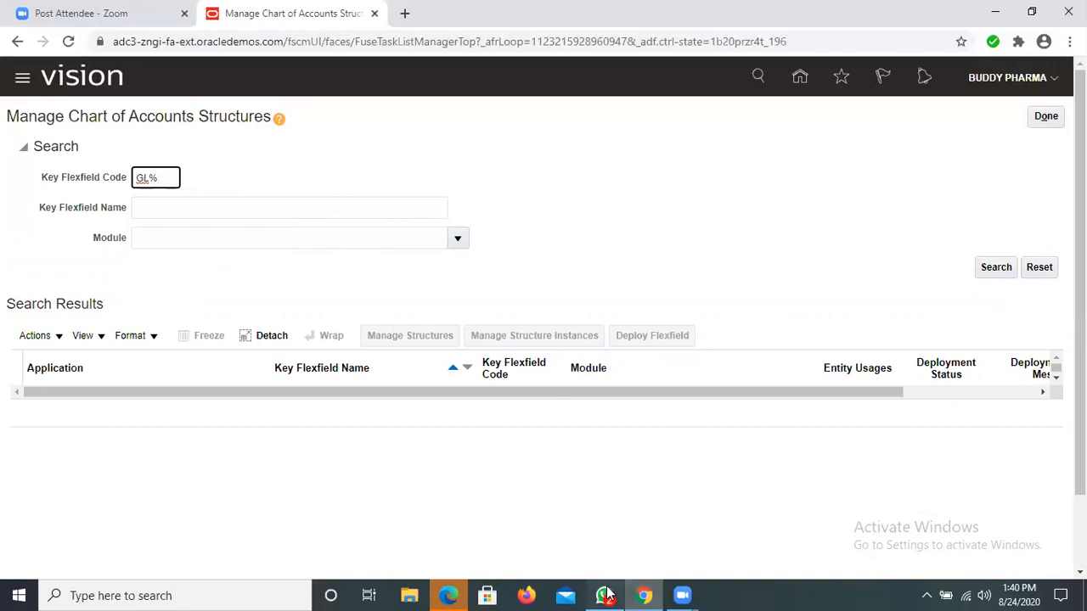
key("alt+Tab")
key("alt+Tab")
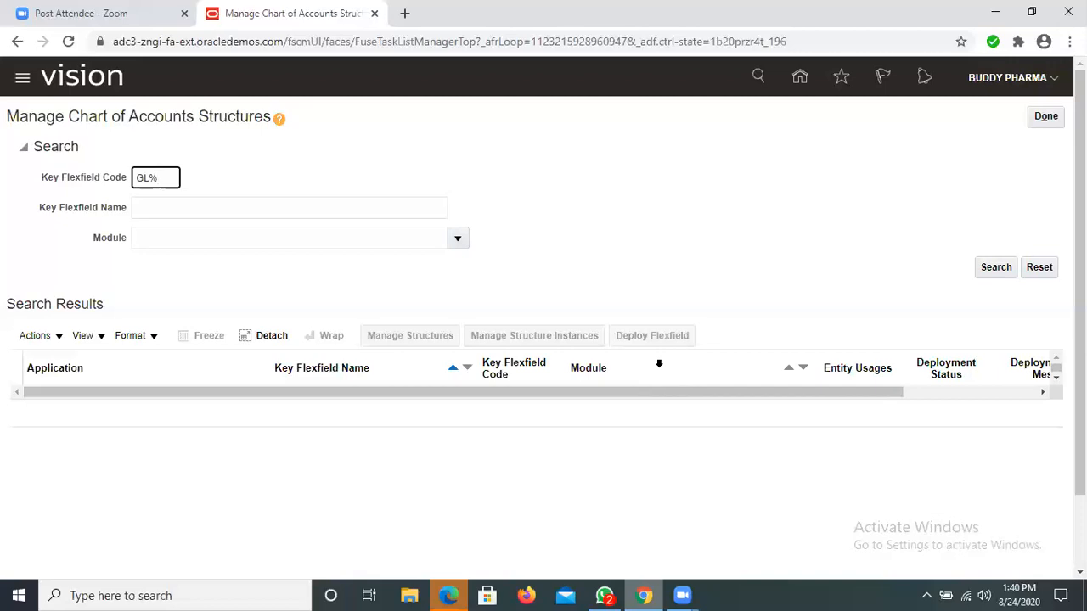
left_click(1000, 268)
left_click(1001, 268)
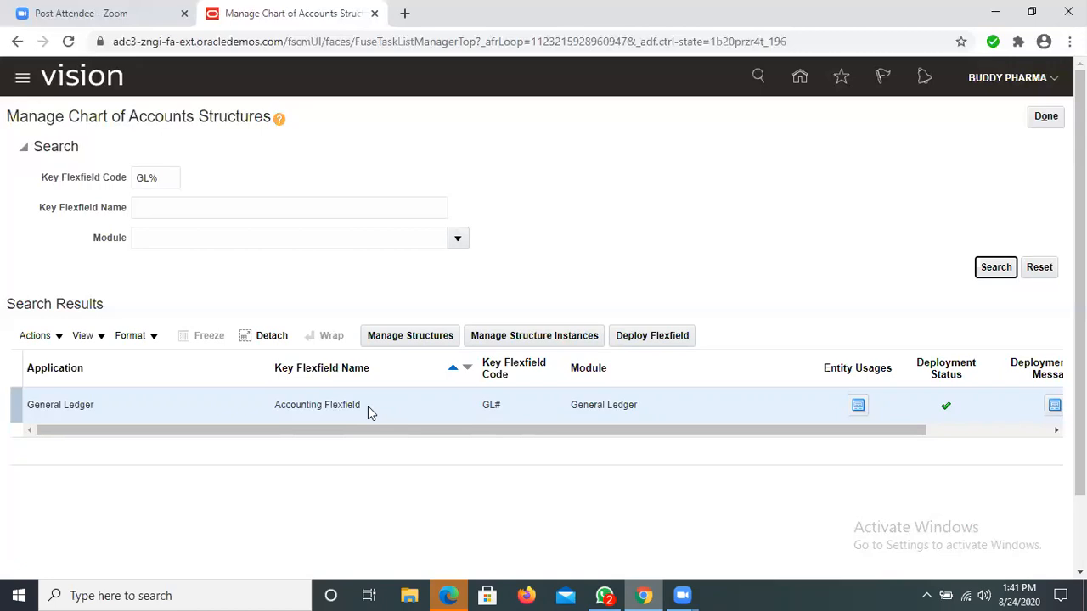
Step: Start a new structure for the General Ledger Accounting Flexfield with structure code BUDDYPHARMA_COA_STRUC
left_click(399, 335)
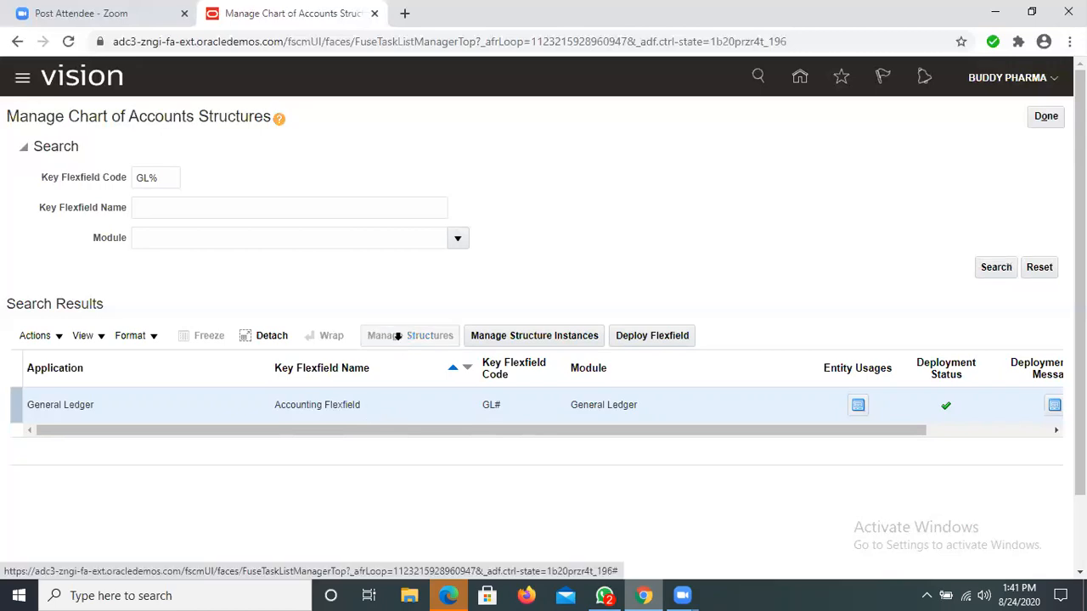
left_click(183, 321)
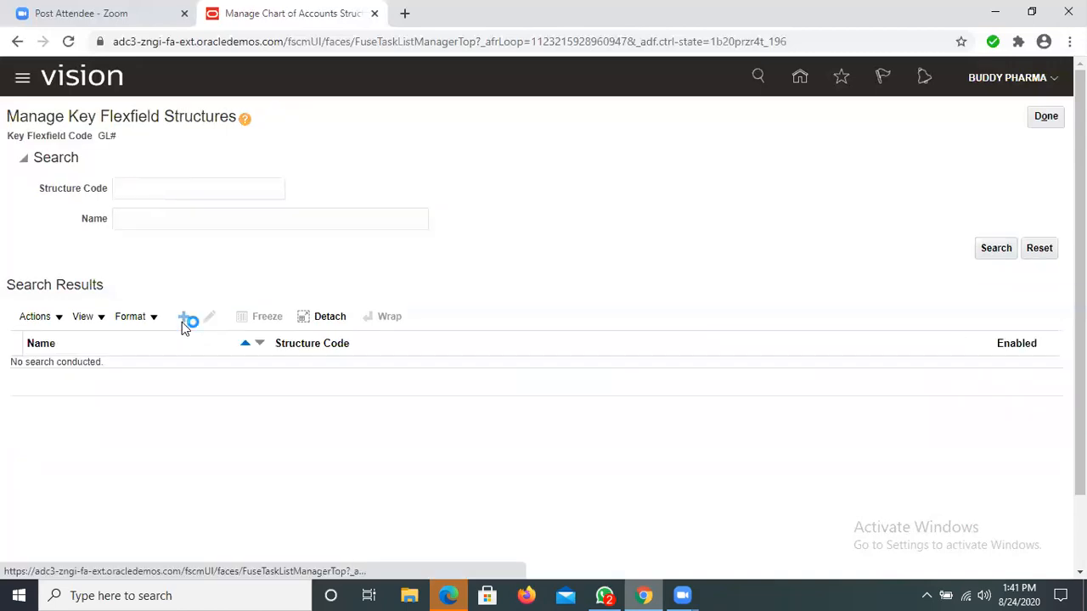
left_click(180, 157)
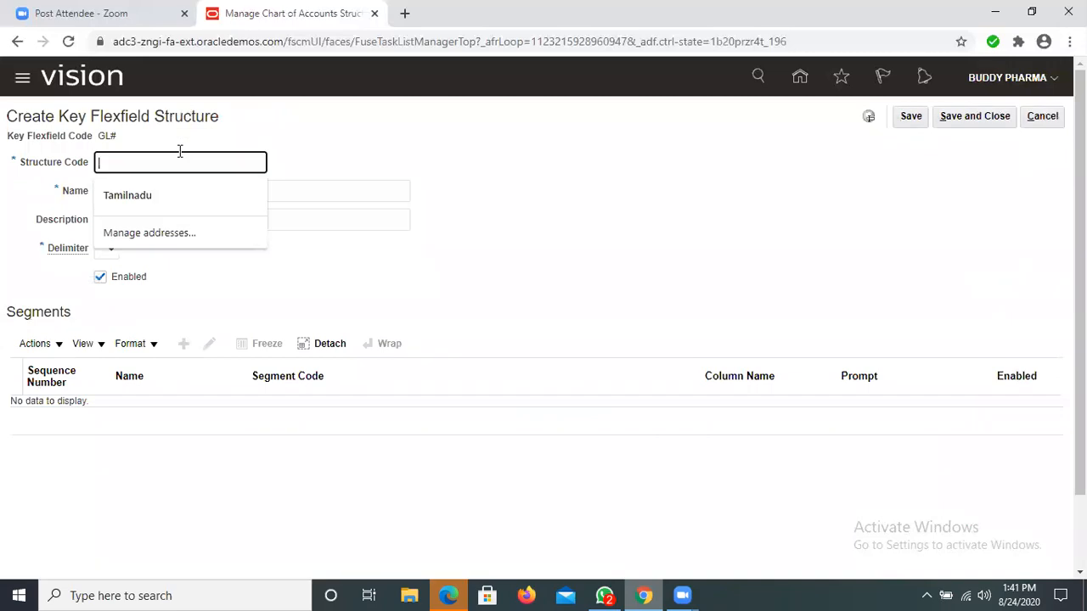
type("BUDDYPHARMA")
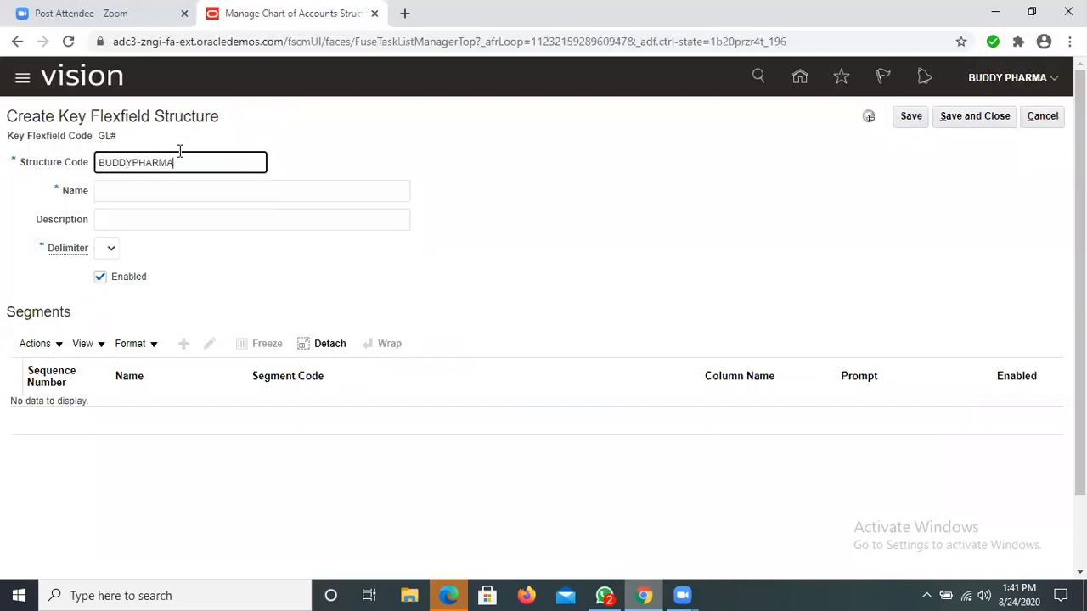
type("_COA_STRUC")
key("ctrl+a")
key("ctrl+c")
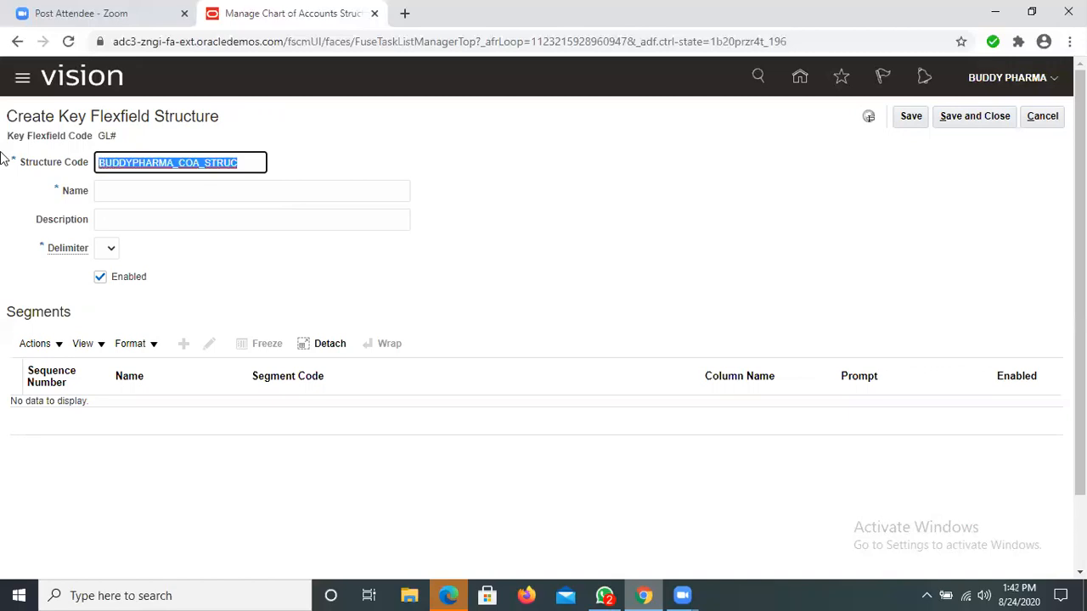
Step: Enter BUDDYPHARMA_COA_STRUC as the structure's name and description, choose the hyphen (-) delimiter, and save and close it
left_click(146, 199)
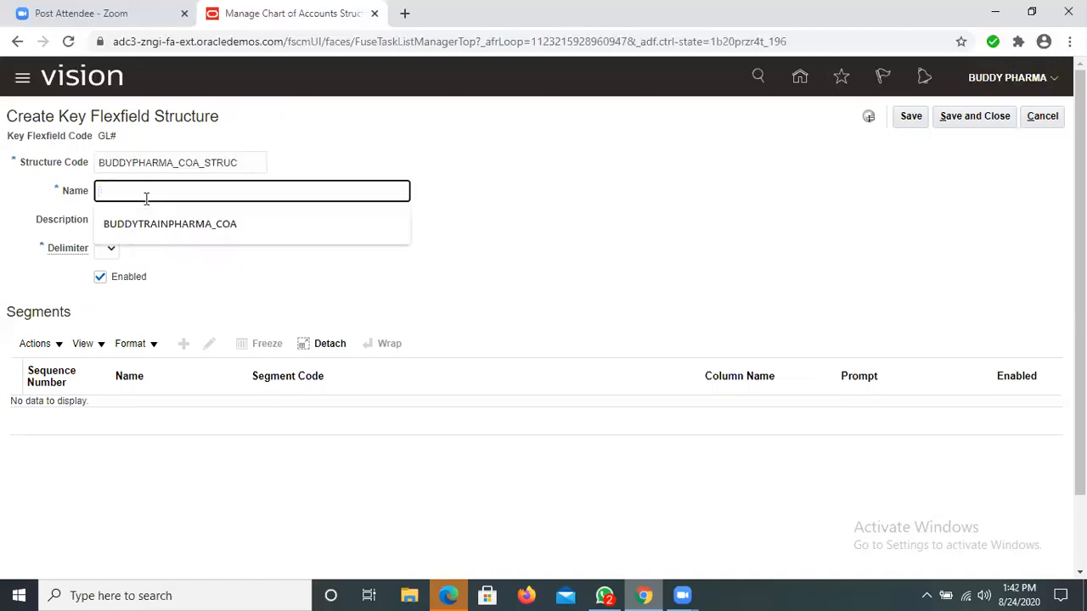
key("ctrl+v")
key("Tab")
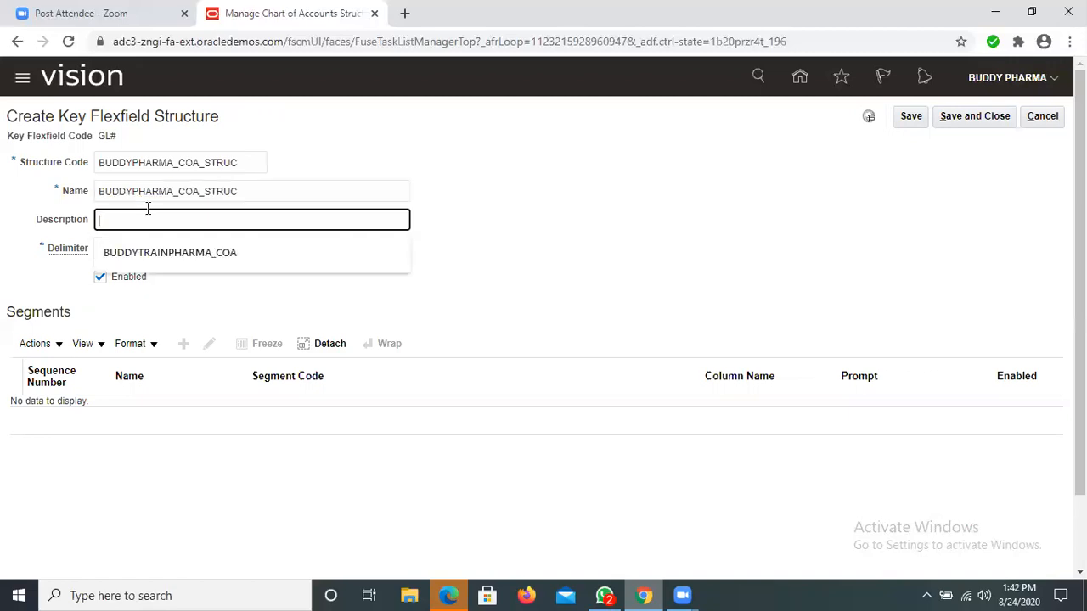
key("ctrl+v")
left_click(110, 247)
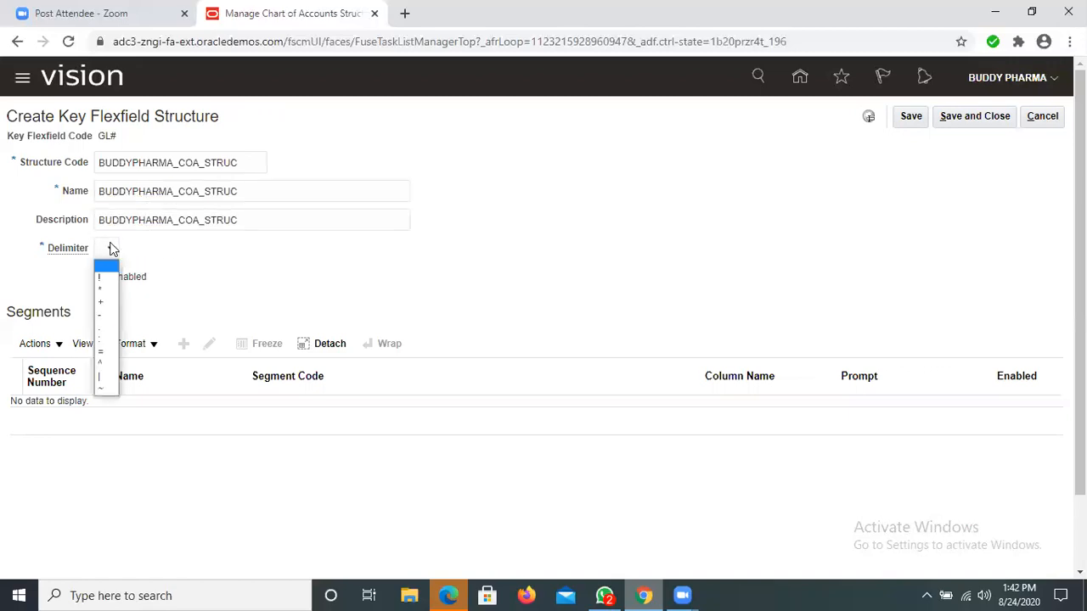
left_click(102, 316)
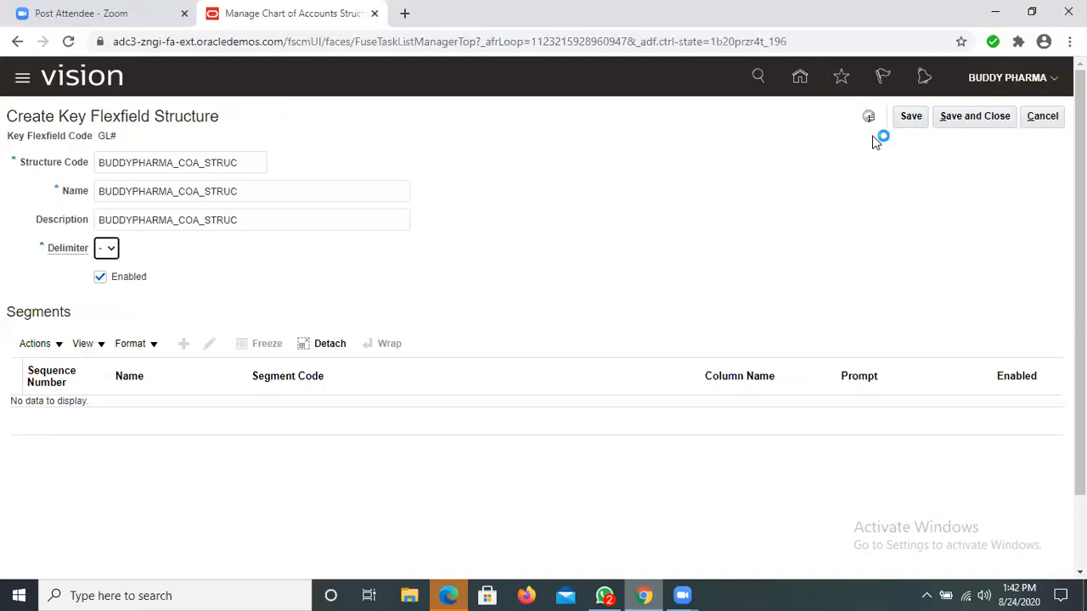
left_click(951, 112)
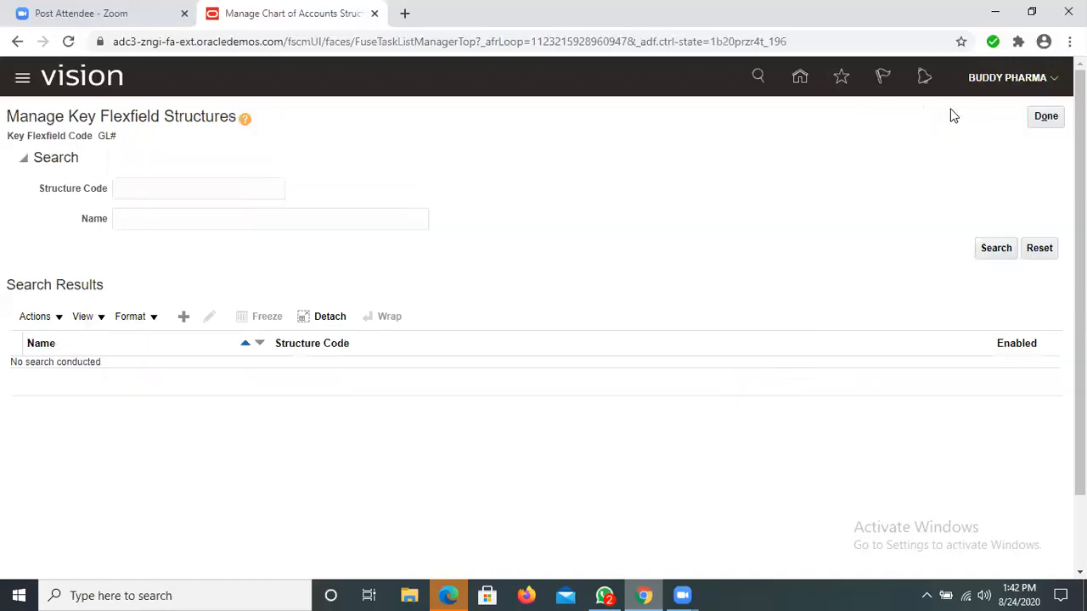
Step: Reopen the Accounting Flexfield's structures and search for structure code GL%
left_click(1044, 117)
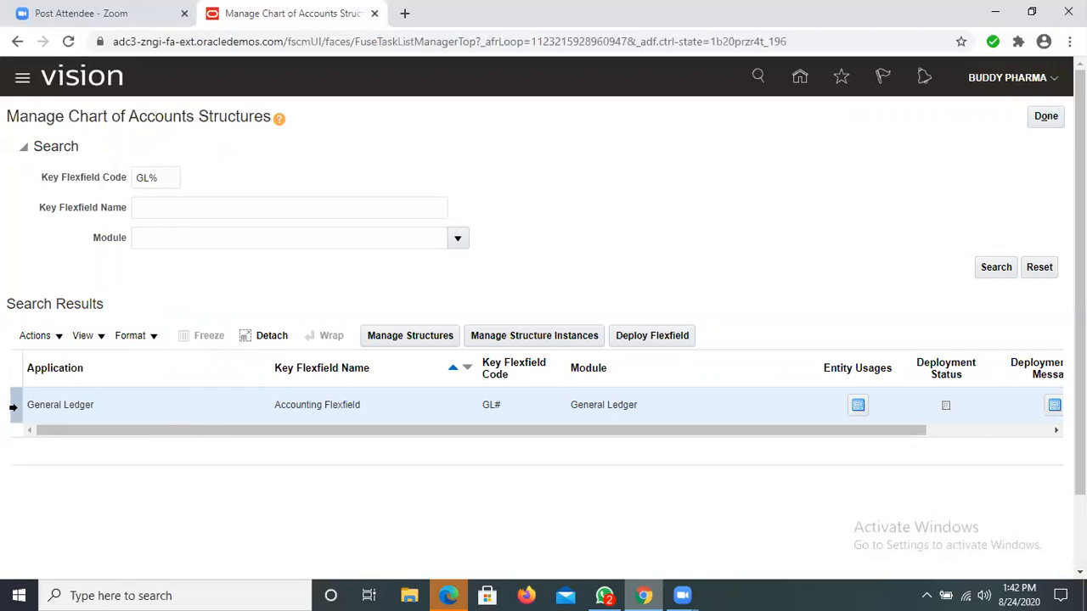
left_click(386, 337)
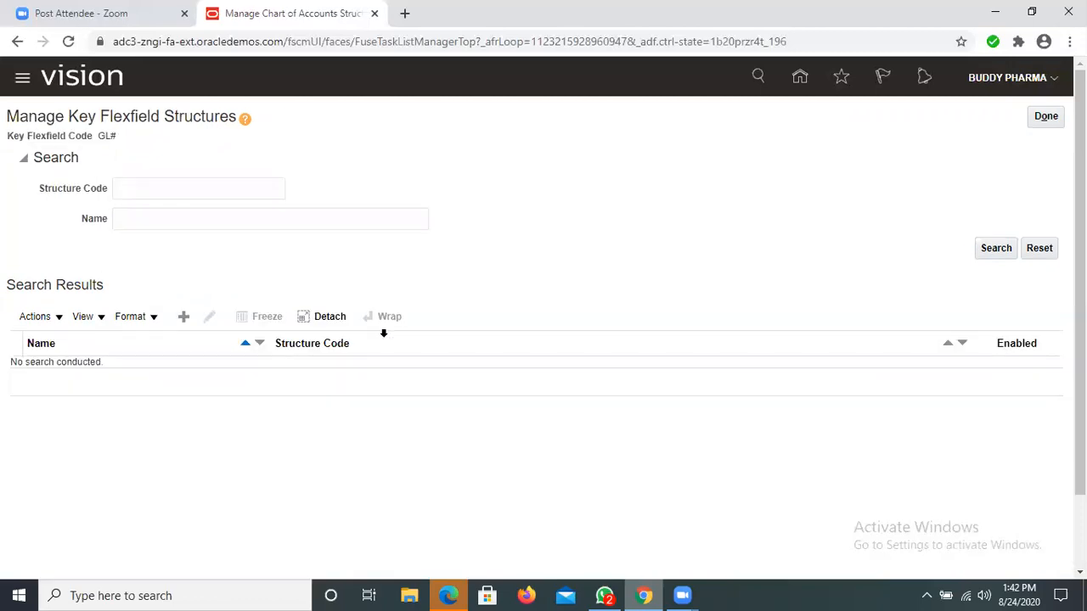
left_click(153, 195)
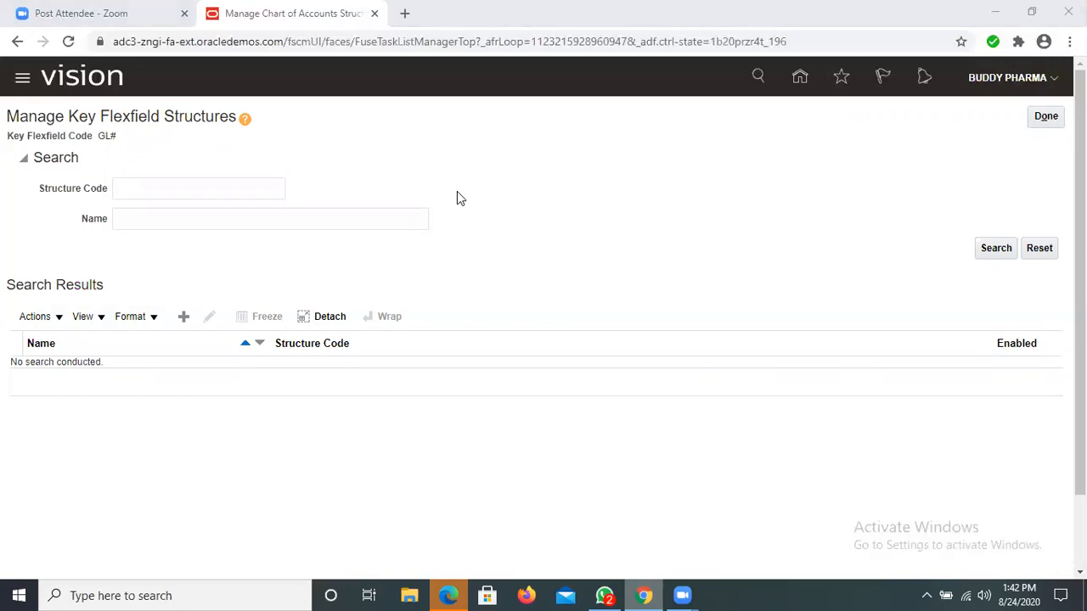
left_click(210, 189)
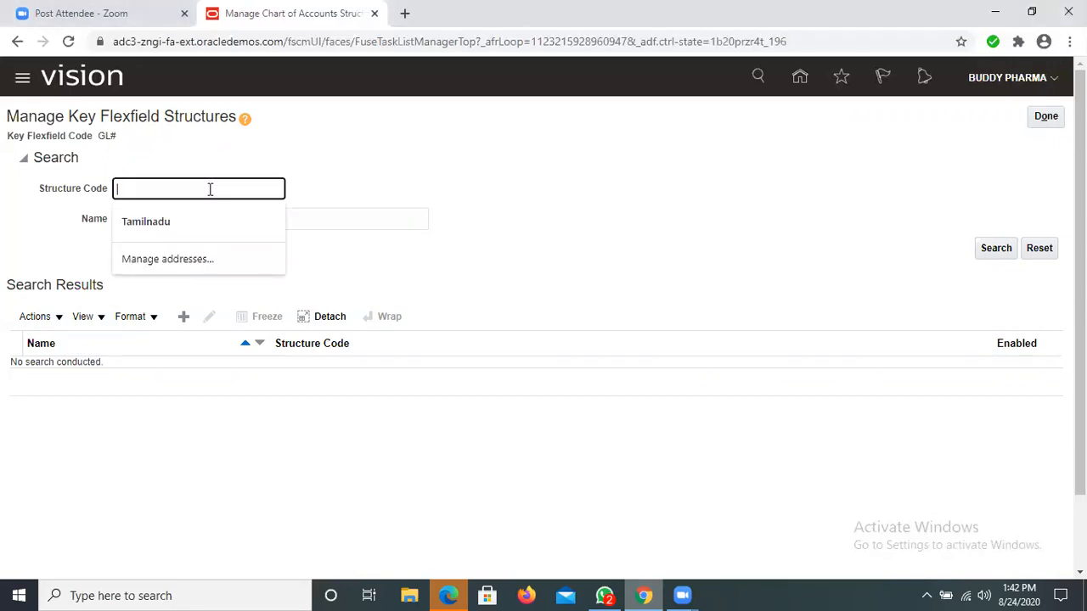
type("G")
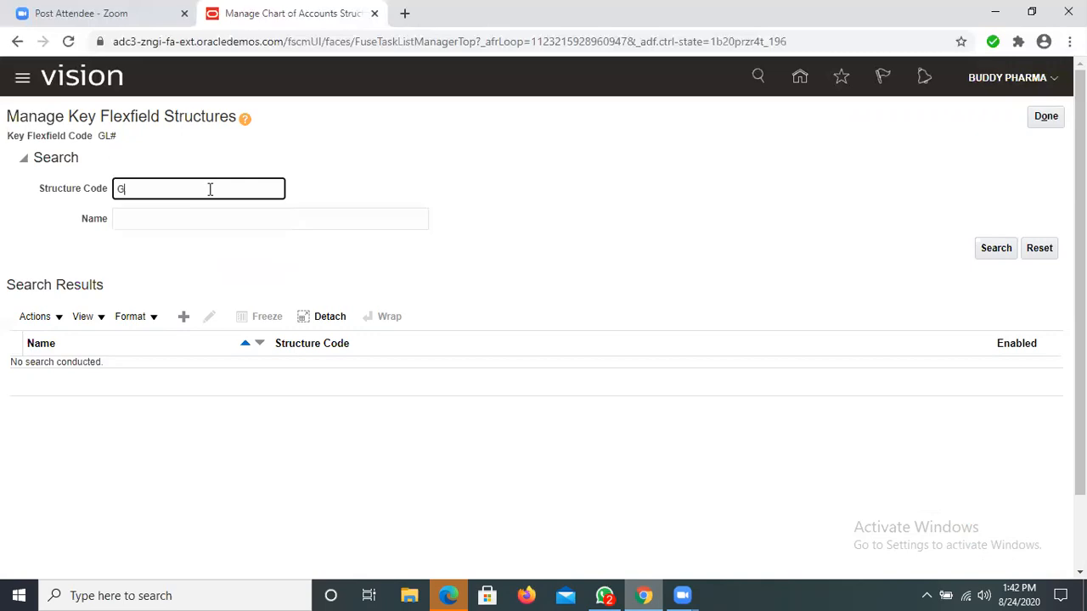
key("BackSpace")
type("GL%")
left_click(993, 248)
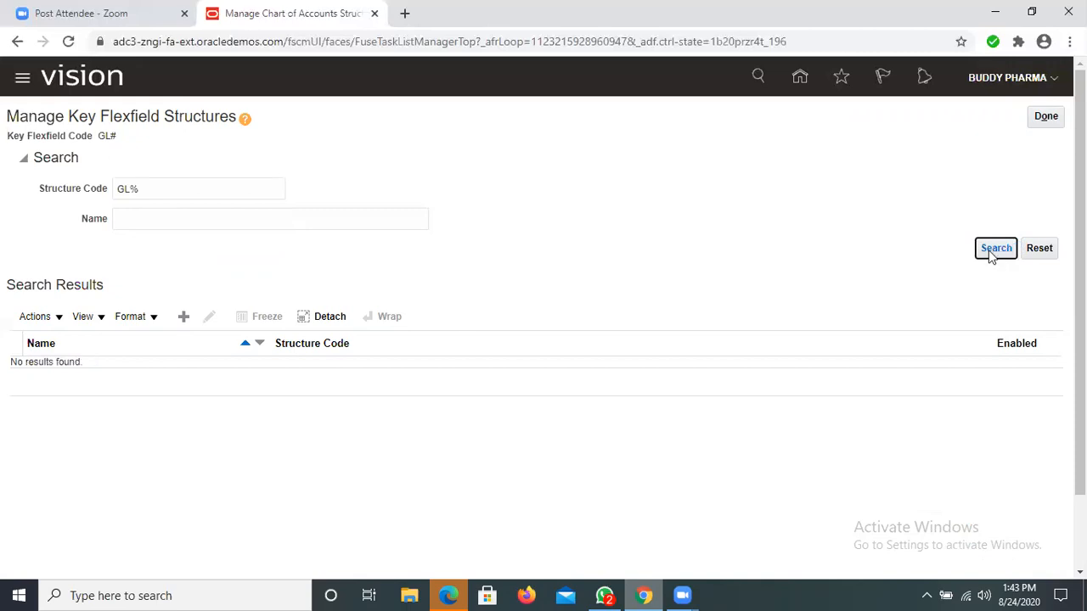
Step: Search the key flexfield structures for structure code BUDDYPHARMA%
left_click(175, 191)
key("BackSpace")
key("BackSpace")
key("BackSpace")
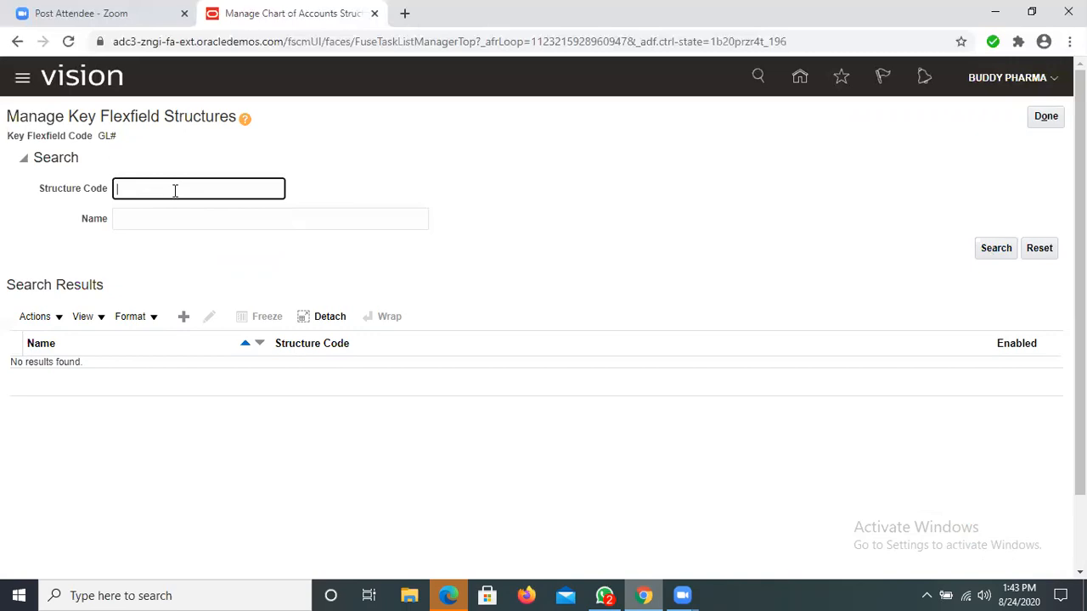
type("BU")
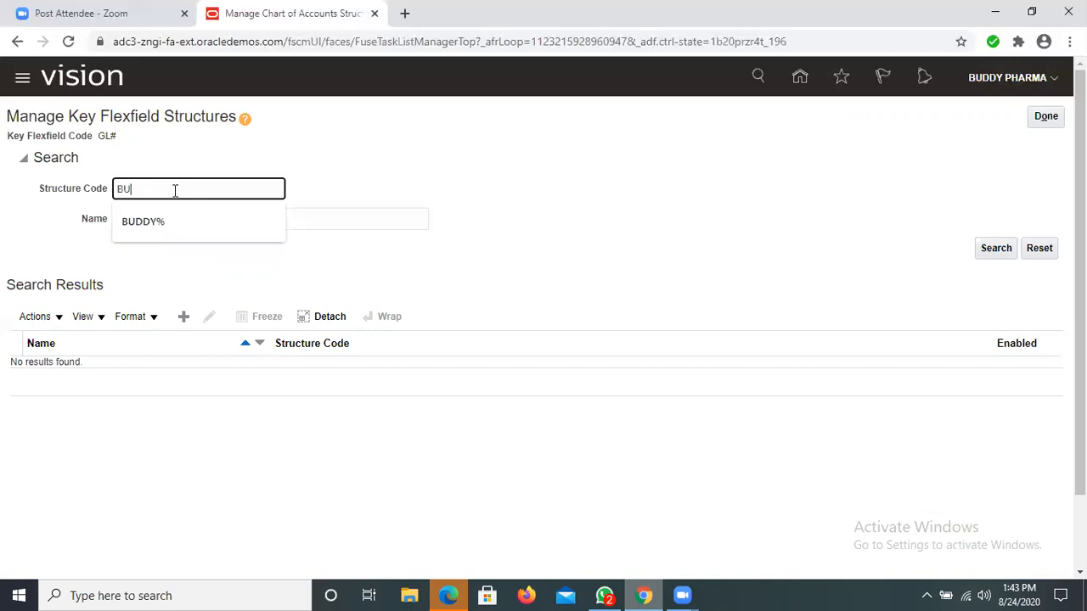
type("DDYPHARMA%")
left_click(997, 249)
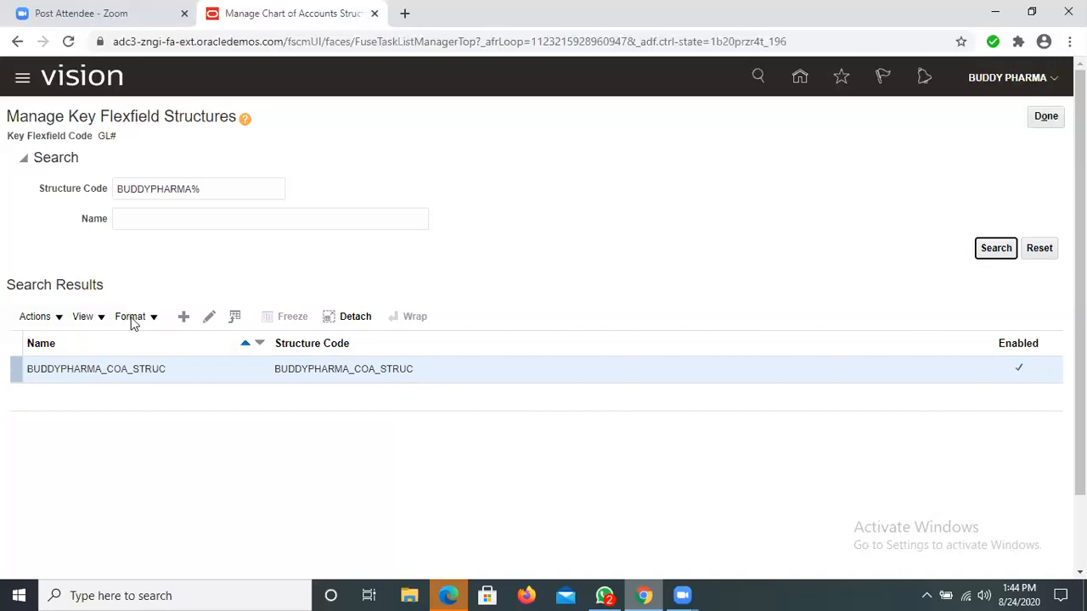
Step: Edit the BUDDYPHARMA_COA_STRUC structure and start a new segment with segment code BUDDYPHARMA_COA_SEGMENT
left_click(203, 321)
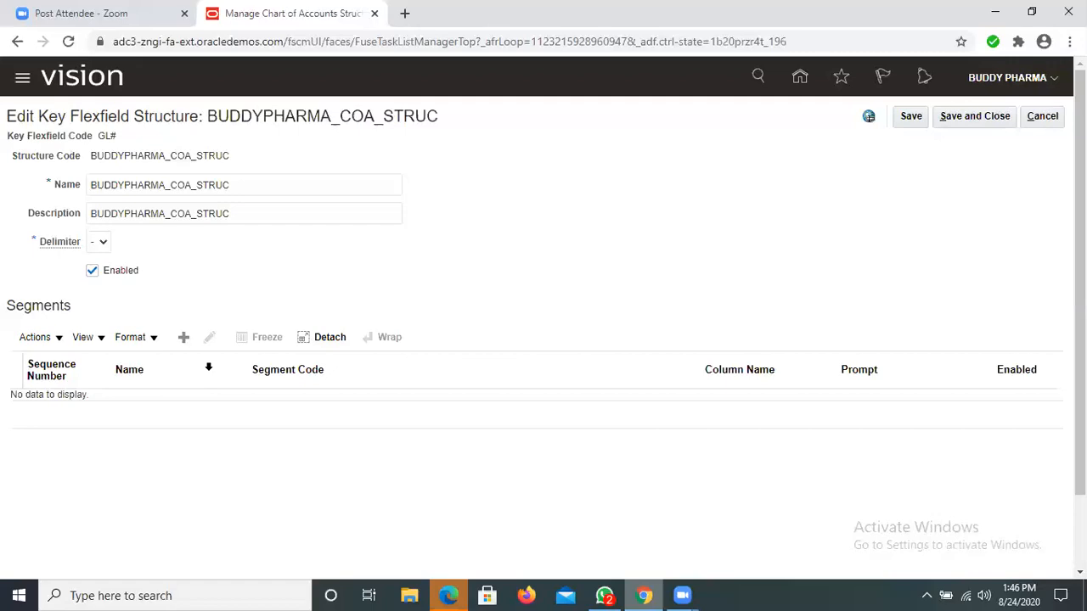
left_click(182, 338)
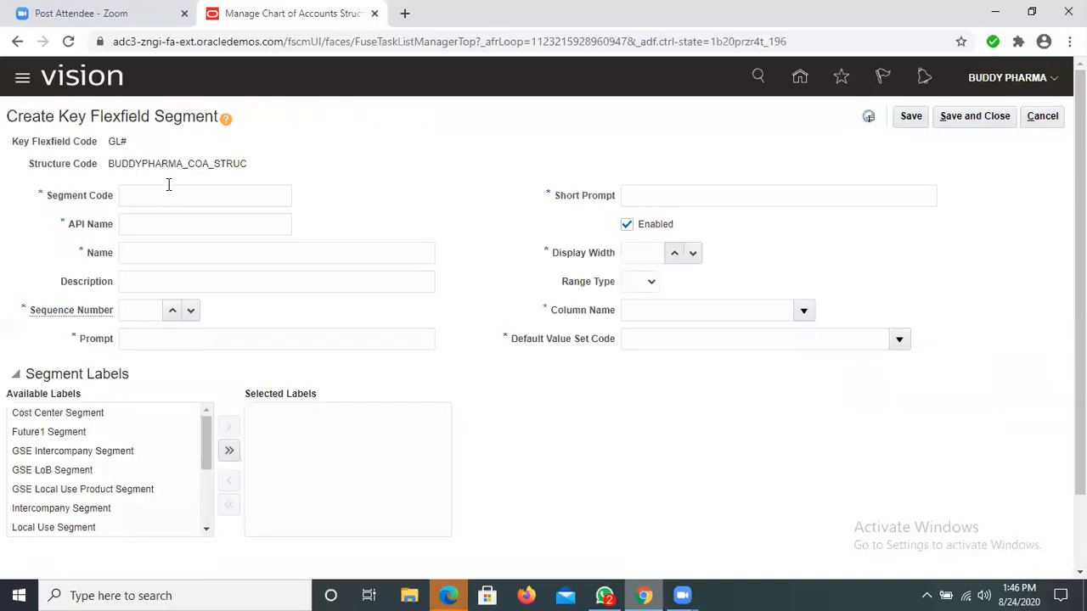
left_click(169, 194)
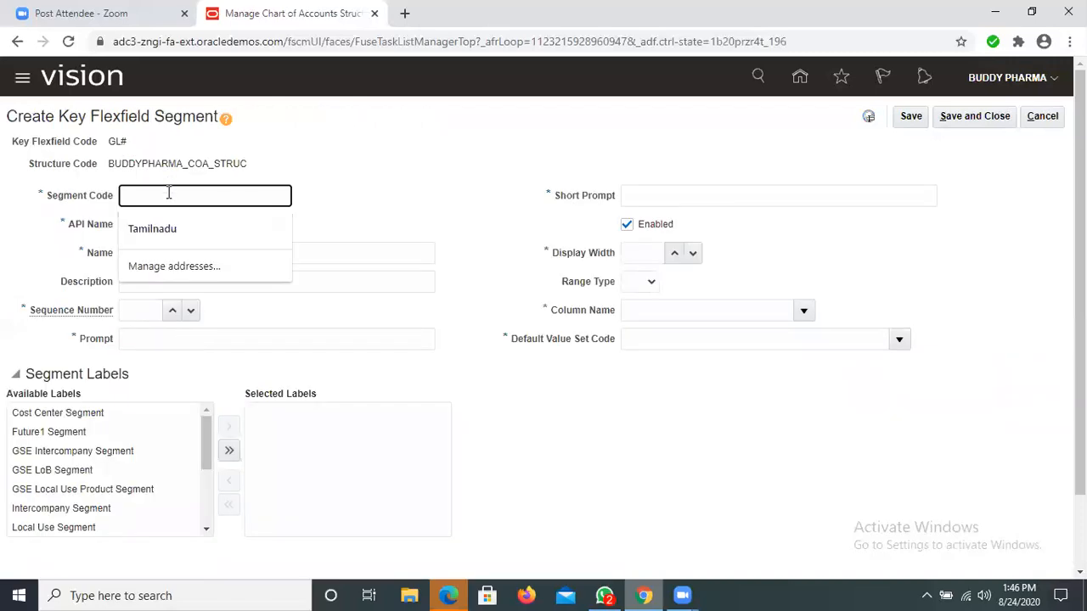
type("BUDDYPHARM")
key("BackSpace")
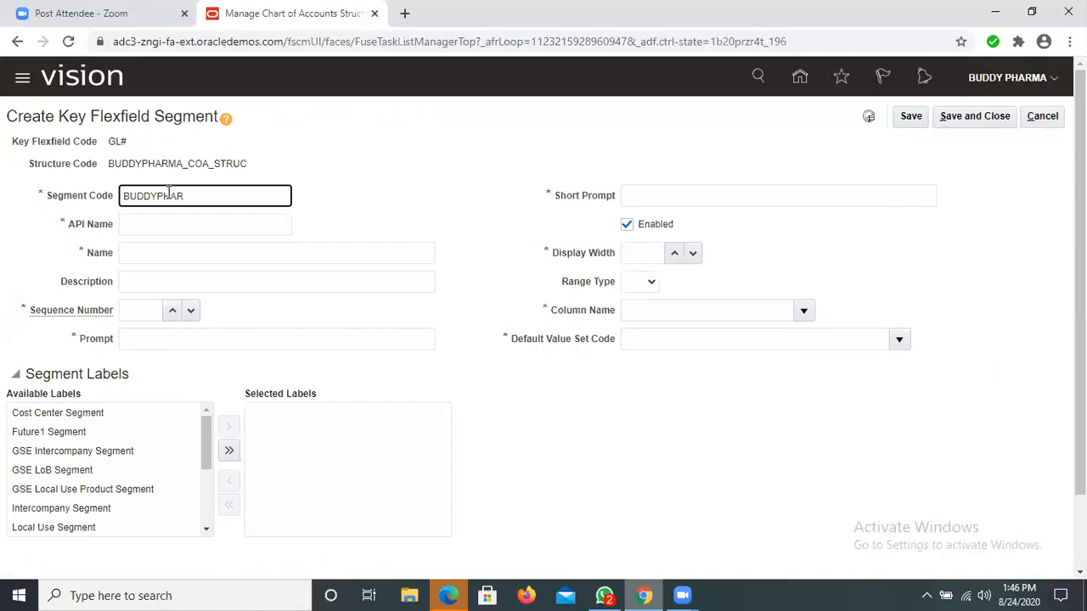
type("MA_COA_SEGMENT")
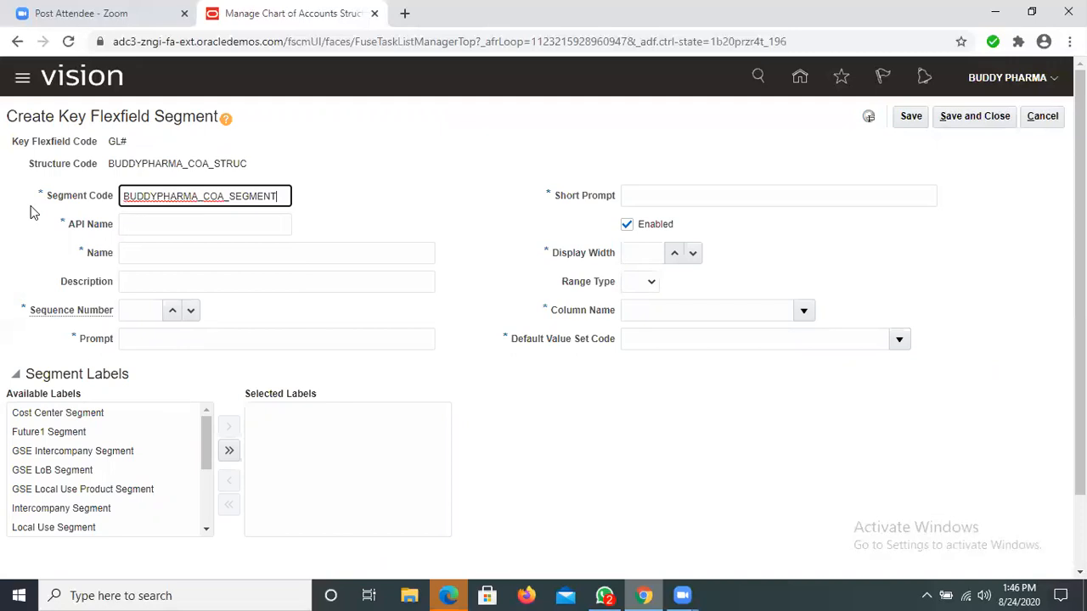
Step: Enter BUDDYPHARMA_COA_SEGMENT as the segment's name, description and prompt, and set its sequence number to 1
key("ctrl+a")
key("ctrl+c")
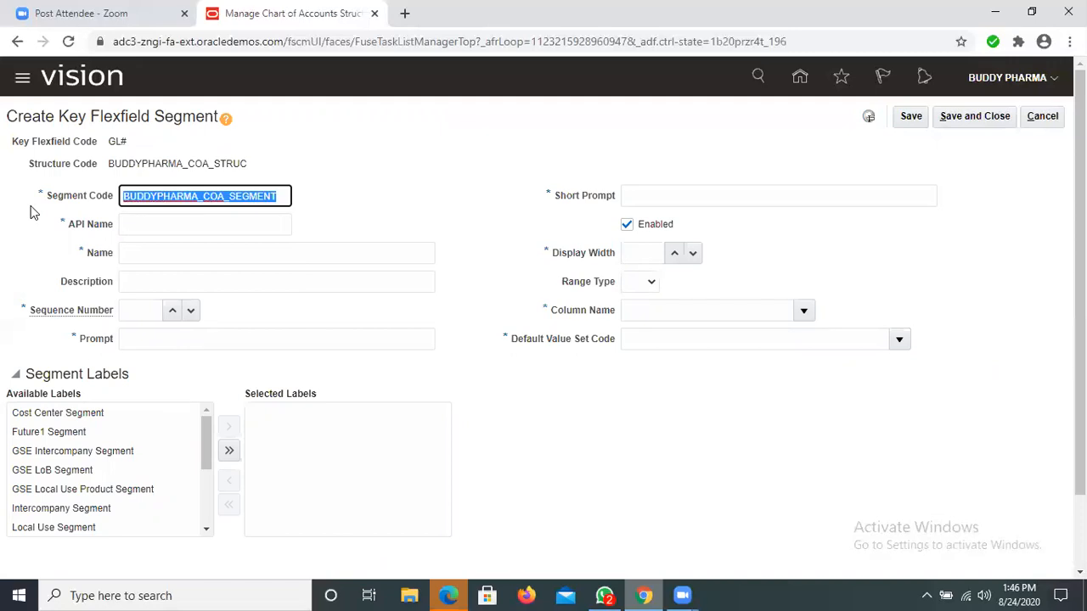
left_click(133, 244)
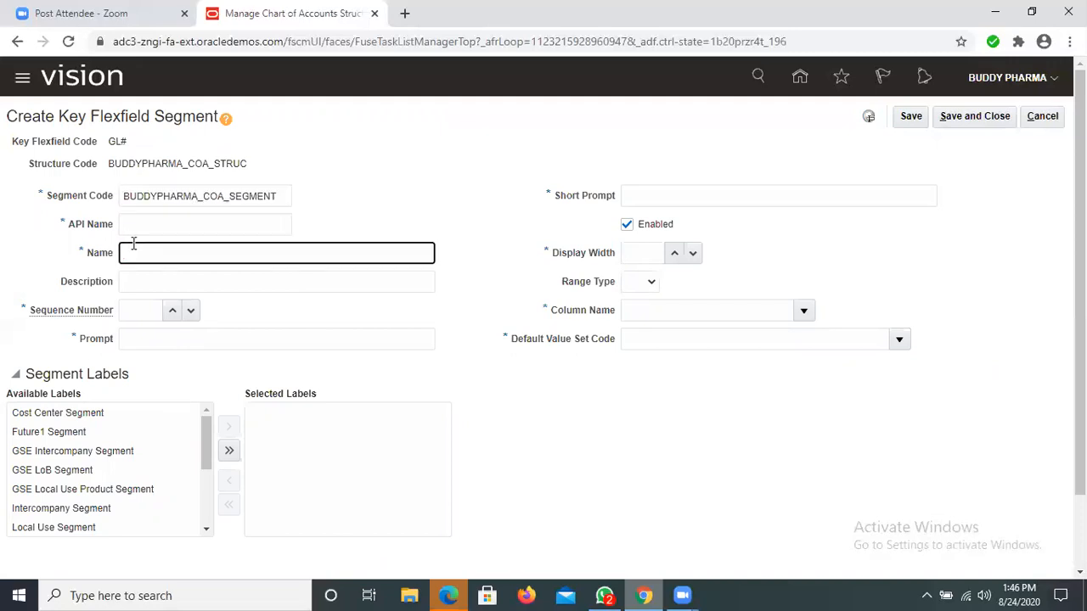
key("ctrl+v")
left_click(159, 280)
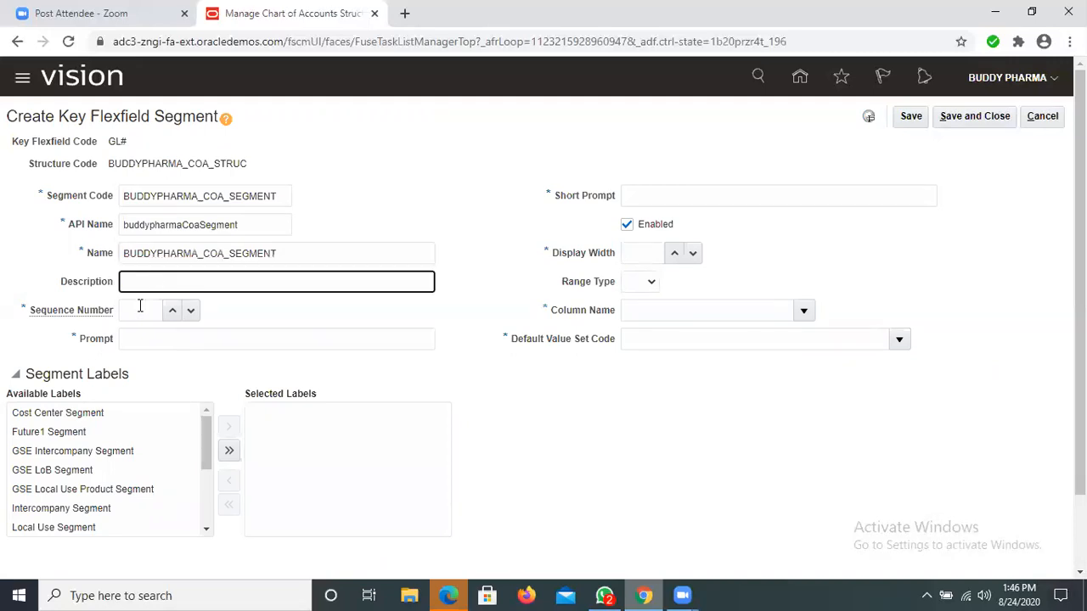
key("ctrl+v")
left_click(143, 309)
type("10")
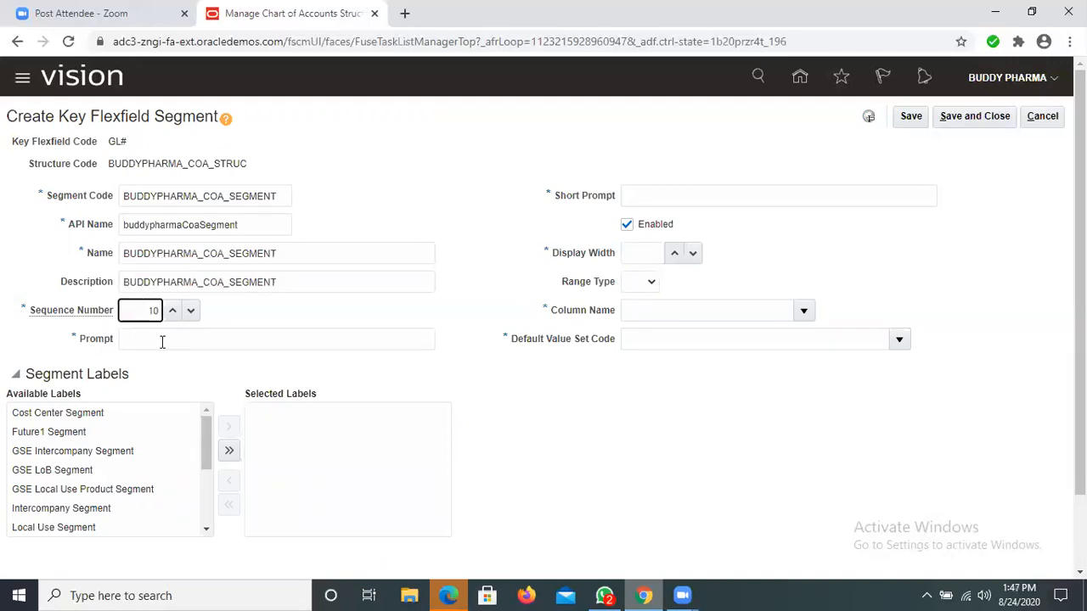
left_click(161, 340)
key("ctrl+v")
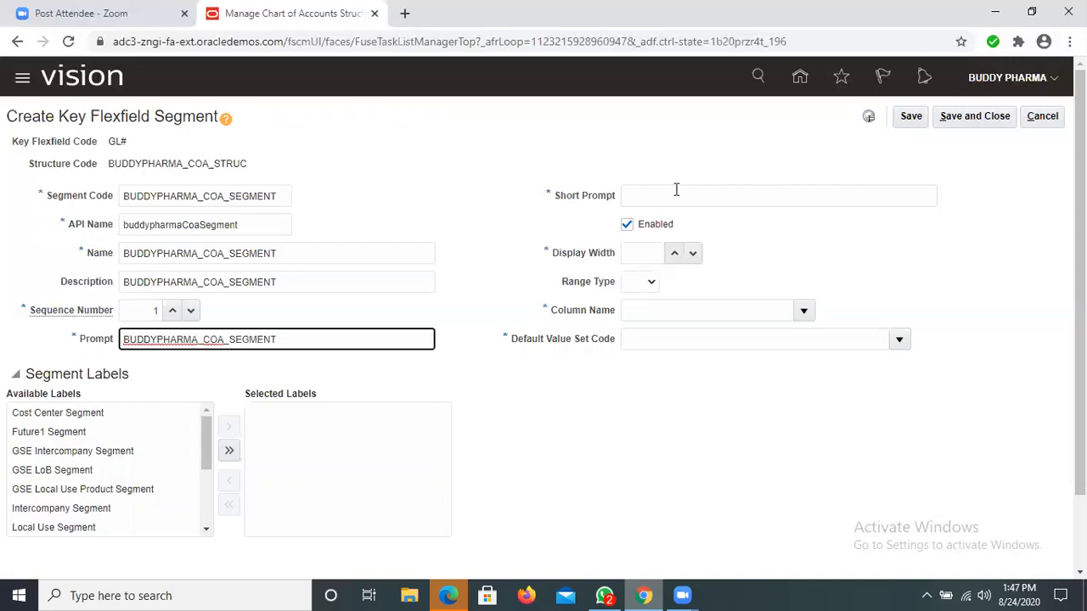
Step: Enter BUDDYPHARMA_COA_SEGMENT as the short prompt, set the display width to 8, and choose SEGMENT1 as the column name
key("Tab")
key("ctrl+v")
left_click(652, 252)
type("8")
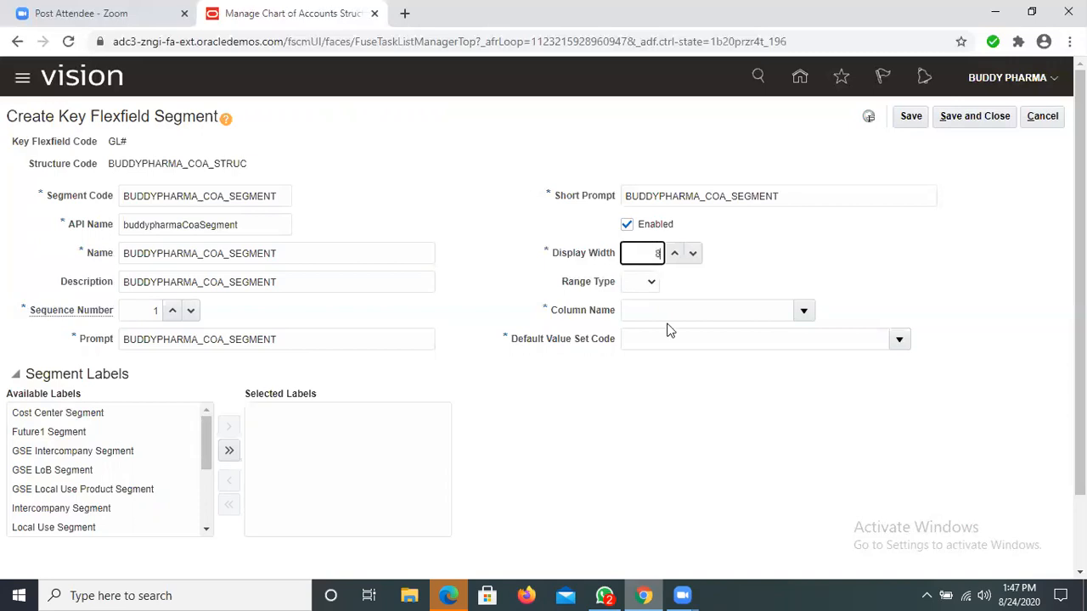
left_click(804, 309)
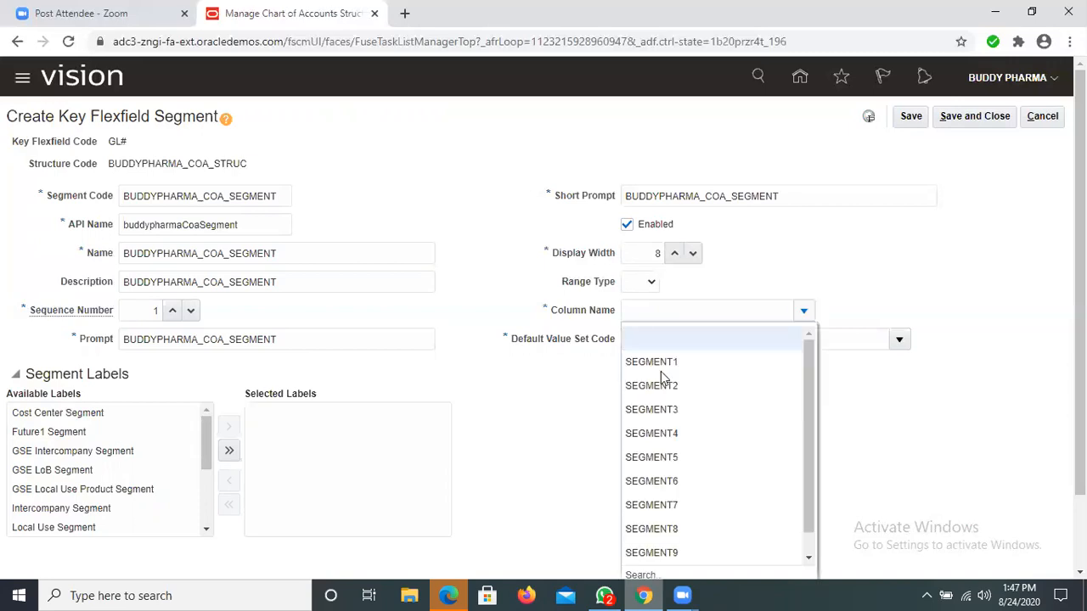
left_click(661, 360)
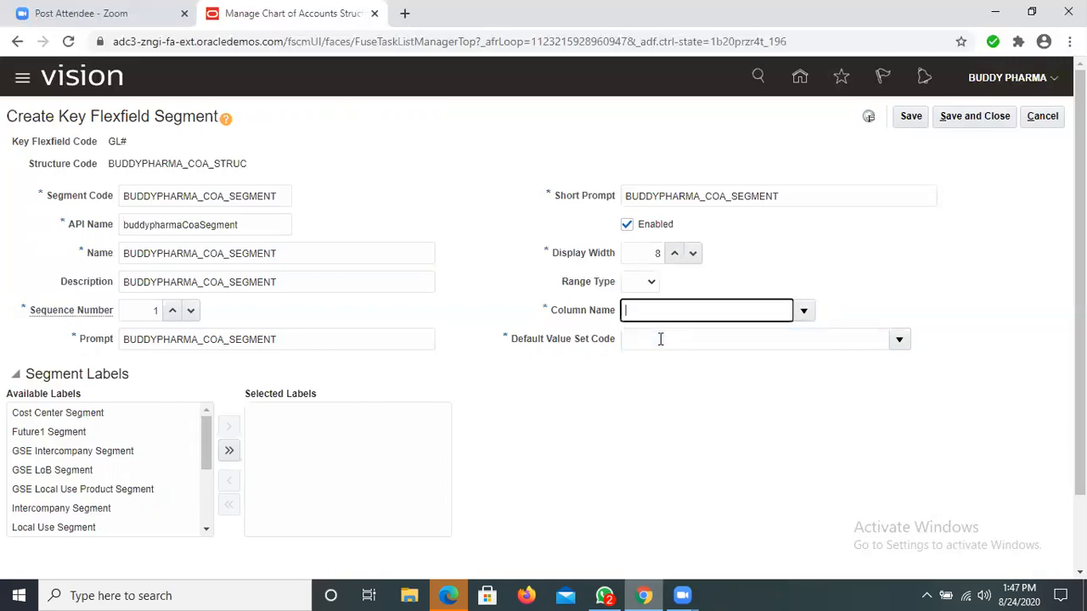
Step: Search the value sets for BUDDYPHARMA% and choose BUDDYPHARMA_COM_VALSET as the segment's default value set
left_click(897, 340)
left_click(644, 313)
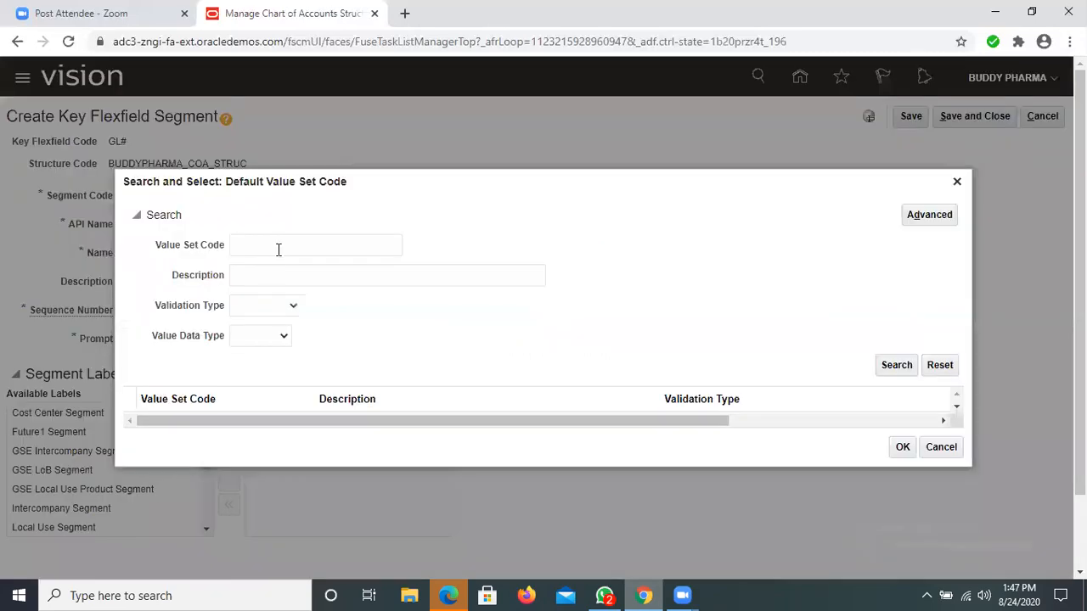
left_click(278, 246)
type("BUDDYP")
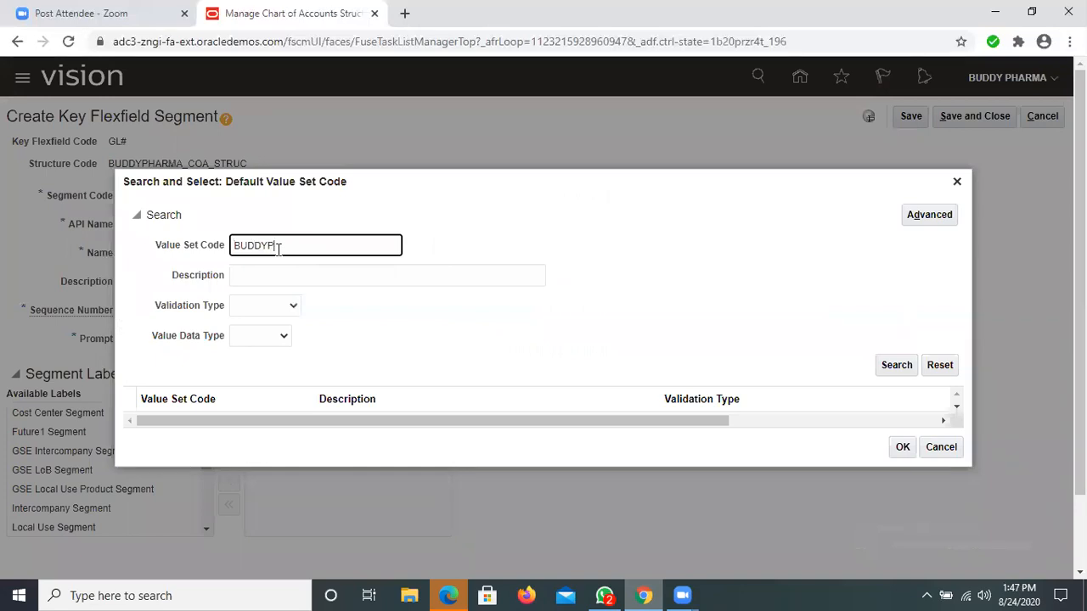
type("HARMA%")
left_click(893, 367)
left_click(893, 373)
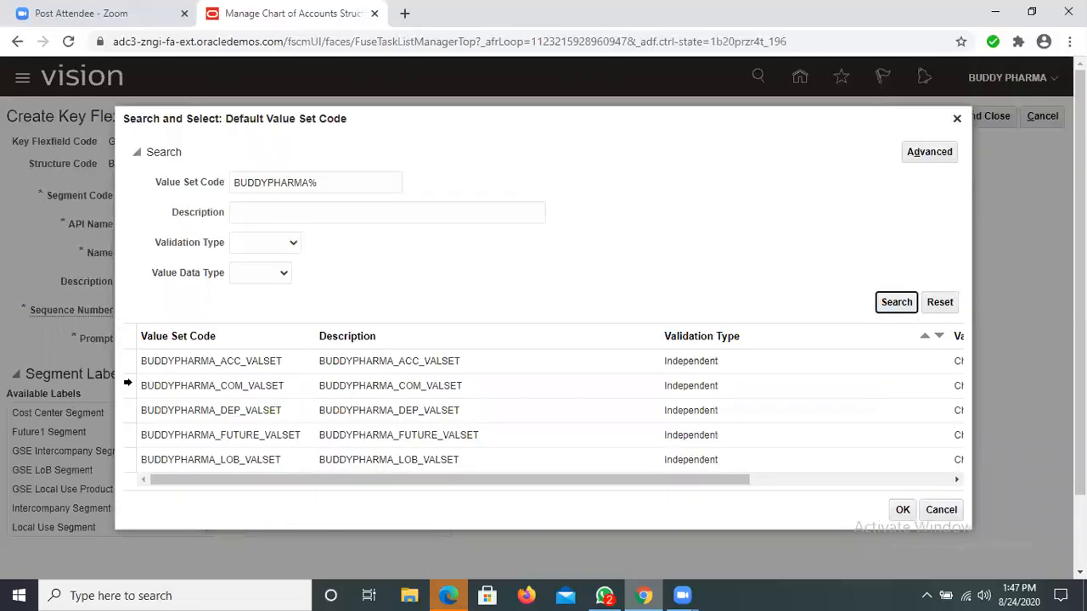
left_click(127, 383)
left_click(902, 510)
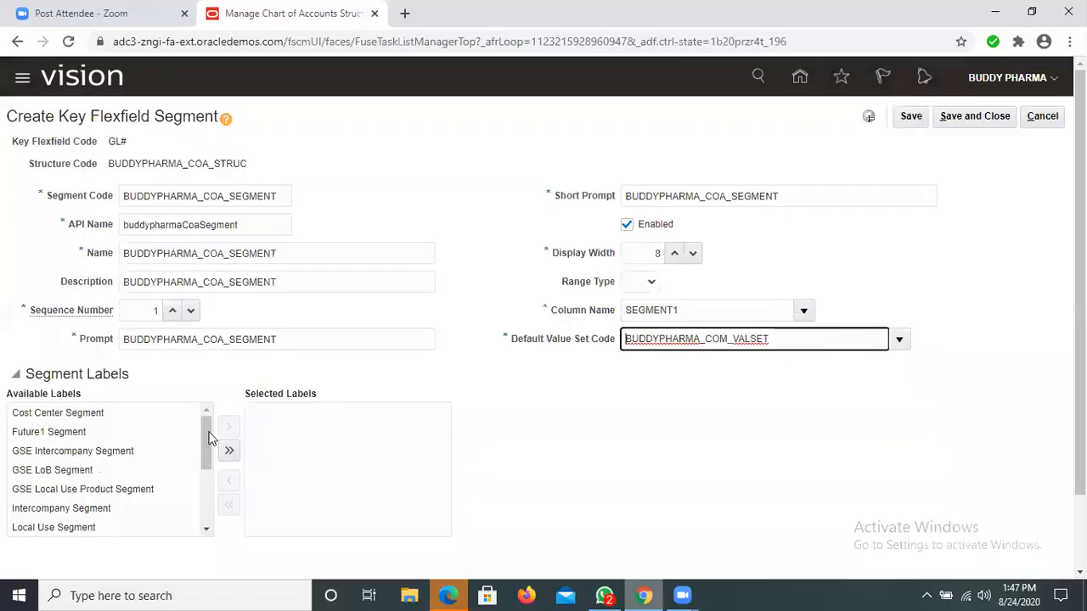
Step: Look through the available segment labels for one that suits the new segment
scroll(200, 484, "down", 1)
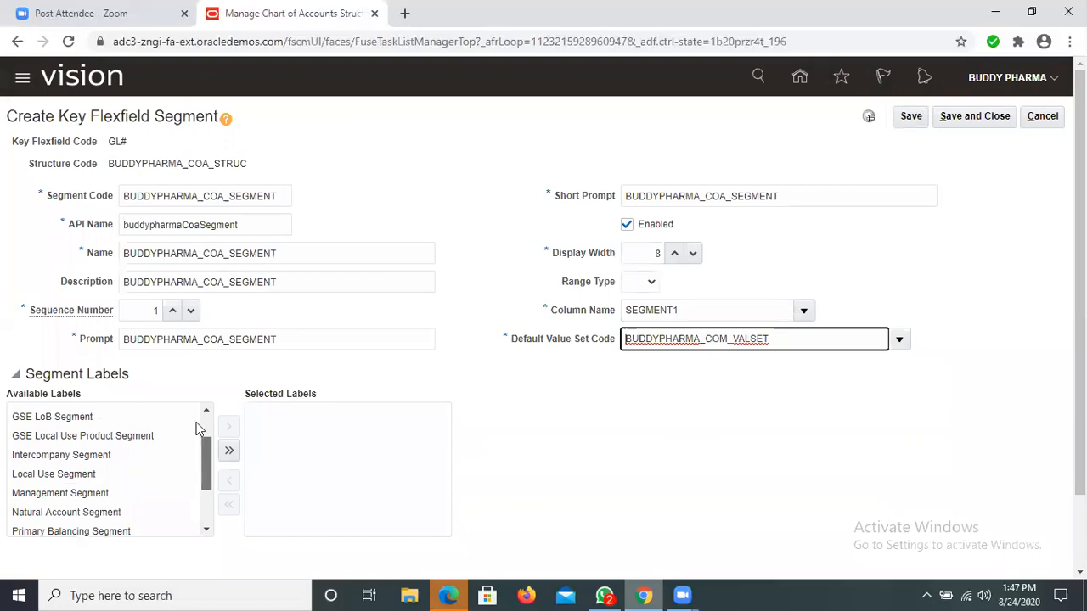
left_click_drag(196, 414, 198, 483)
scroll(196, 491, "down", 1)
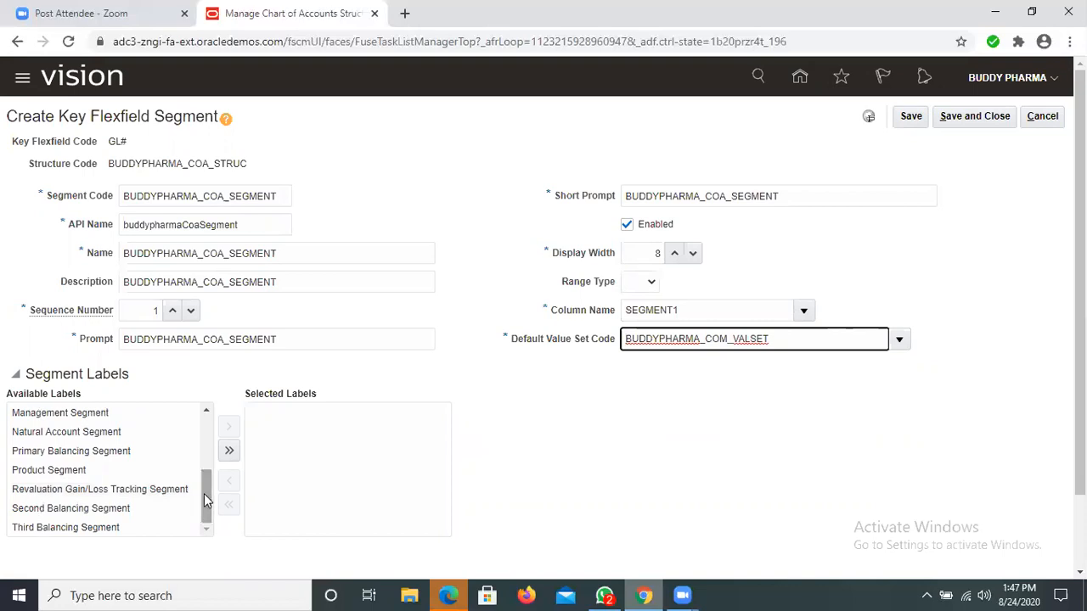
left_click_drag(203, 504, 204, 487)
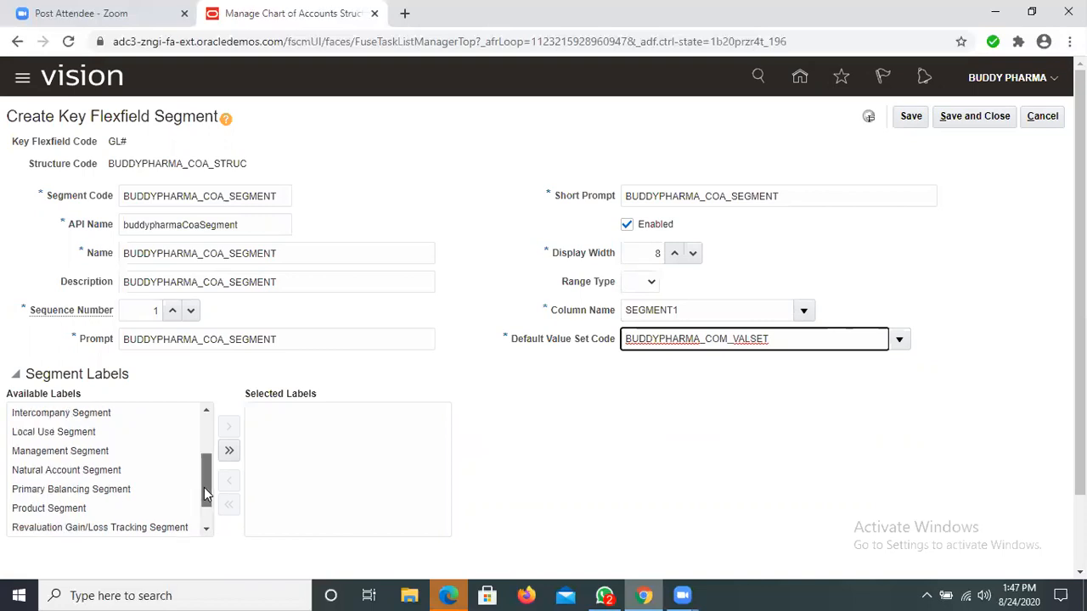